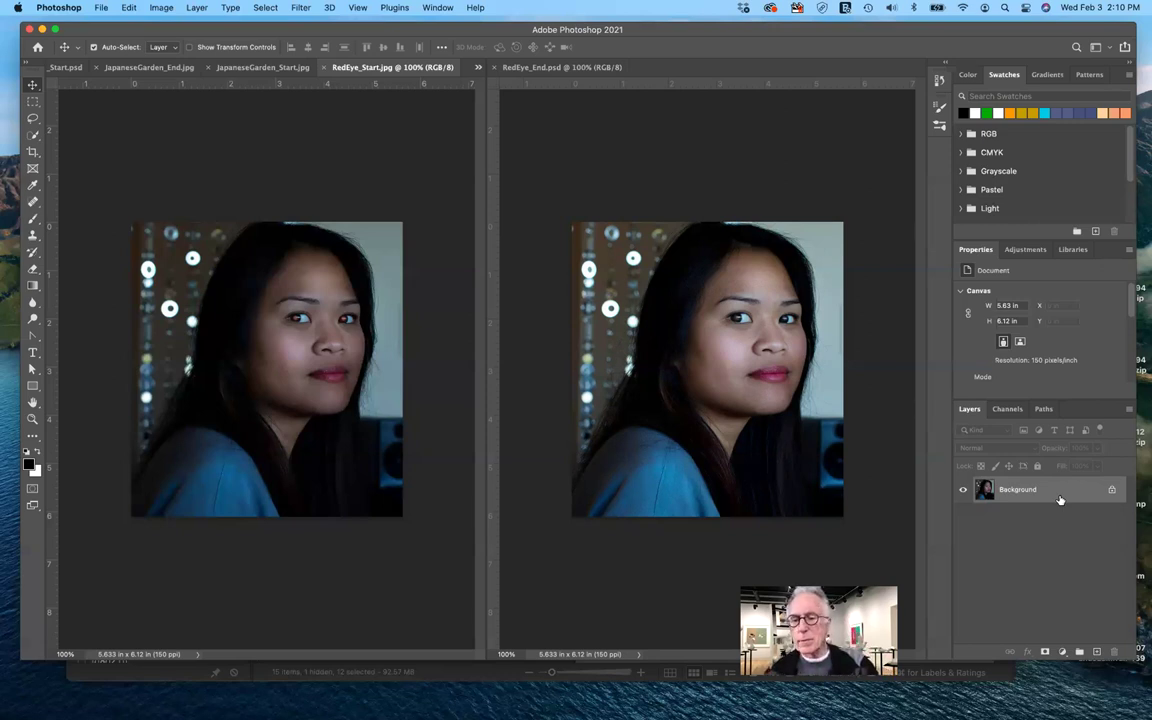
# - Duplicate the Background layer of RedEye_Start.jpg and hide the original Background layer
pyautogui.press('super+j')
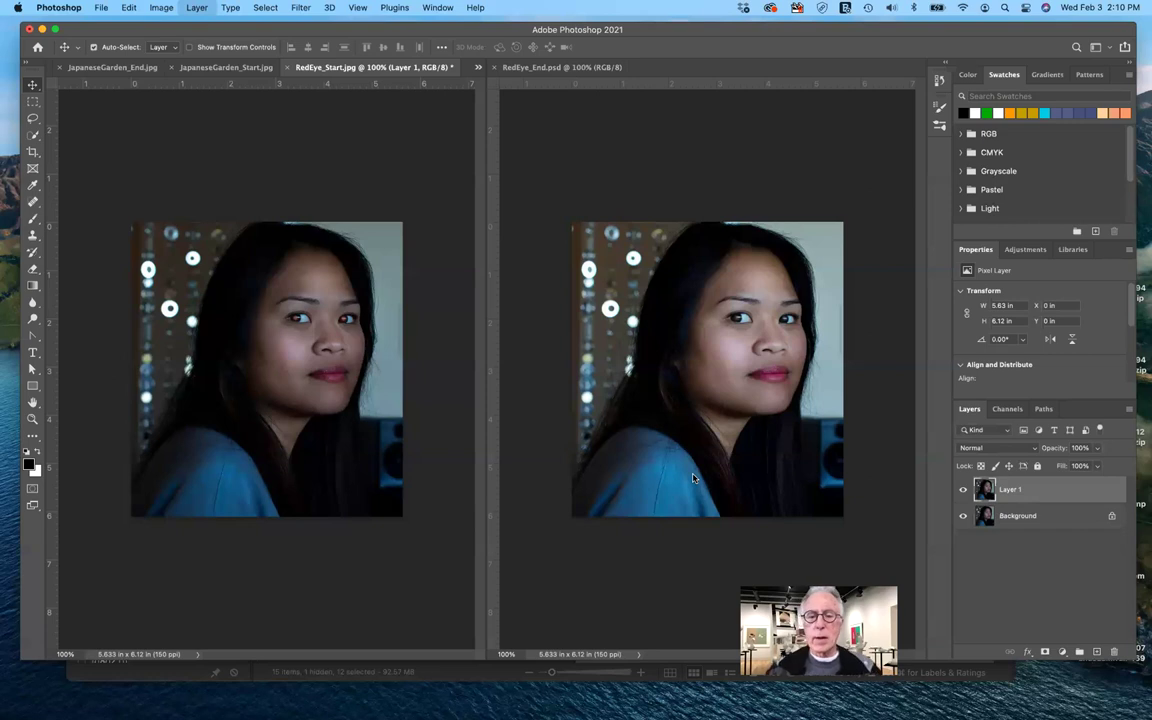
pyautogui.click(963, 516)
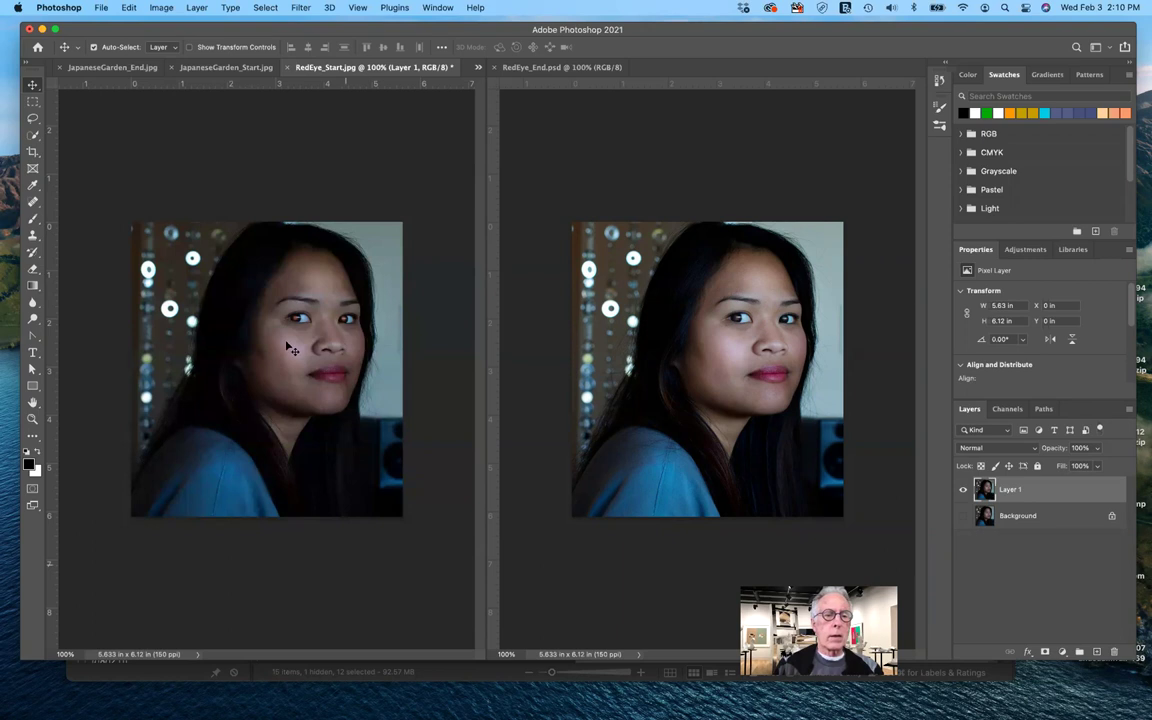
# - Remove the red glare from the portrait's left-hand pupil on Layer 1 with the Red Eye tool
pyautogui.press('super+alt+a')
pyautogui.scroll(5, 289, 347)
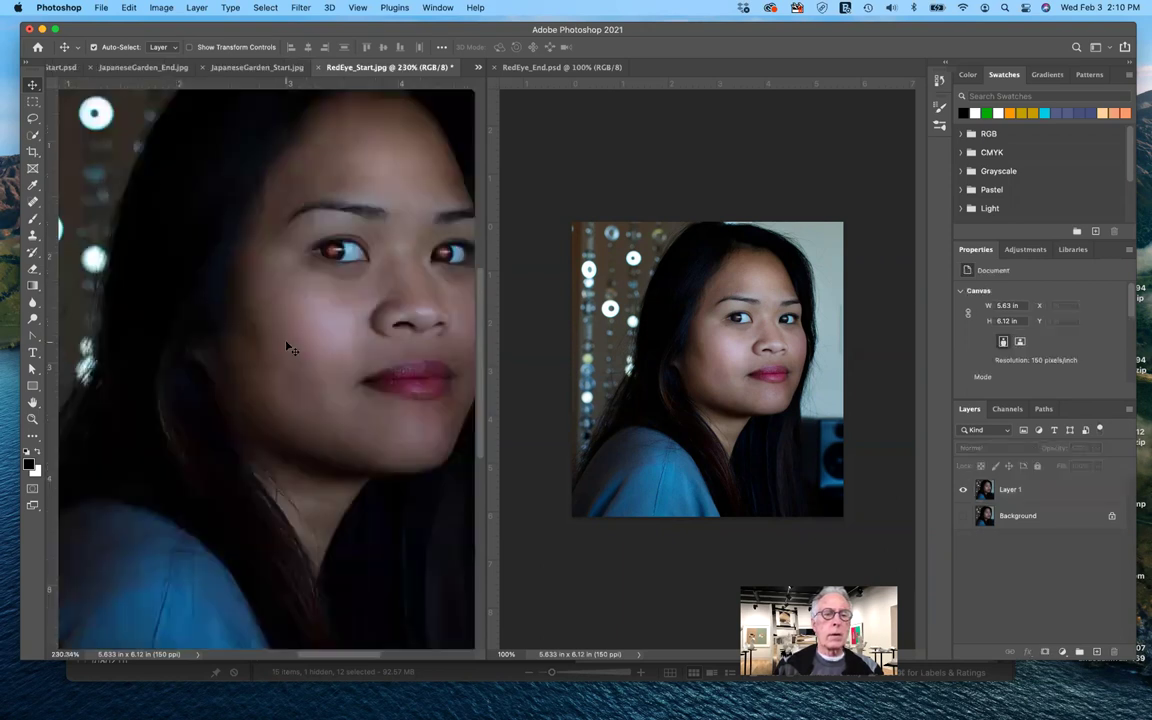
pyautogui.scroll(5, 289, 347)
pyautogui.scroll(5, 289, 348)
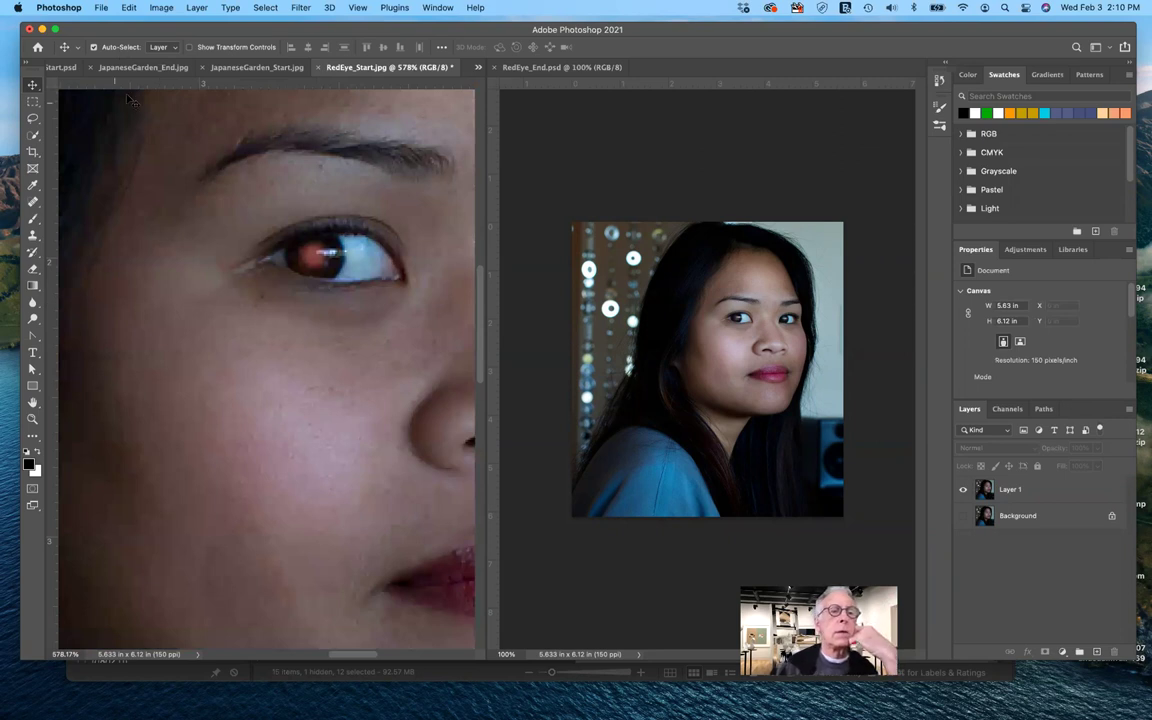
pyautogui.click(33, 202)
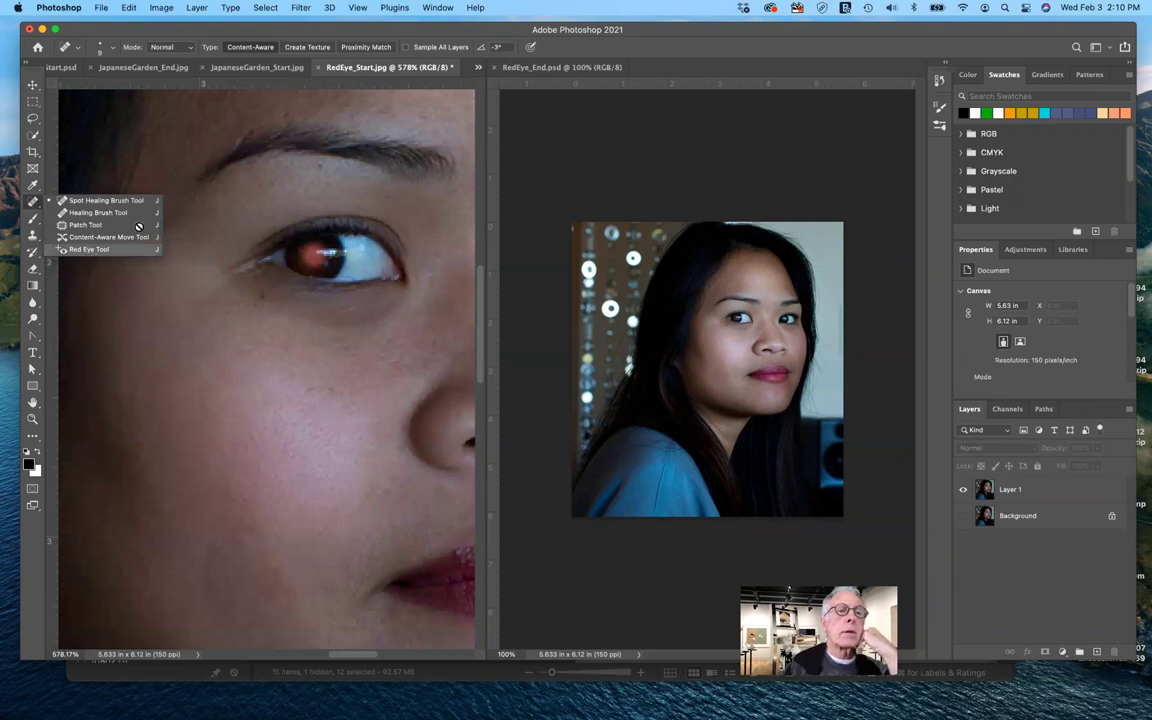
pyautogui.click(95, 249)
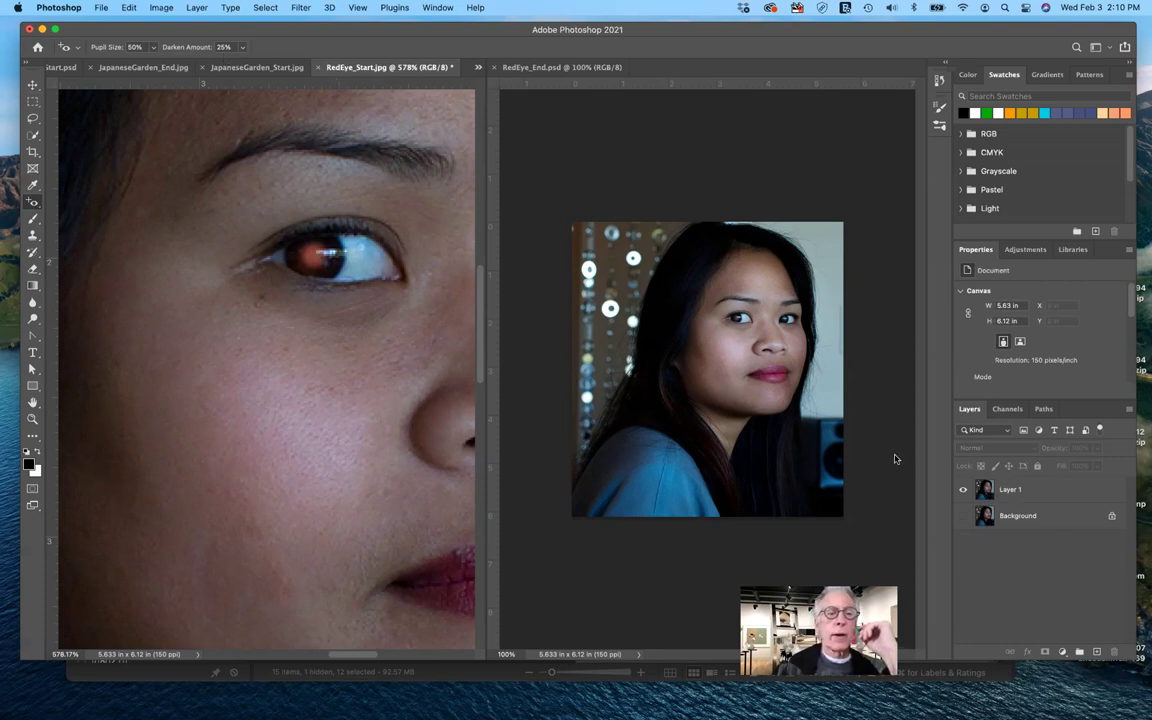
pyautogui.click(1010, 489)
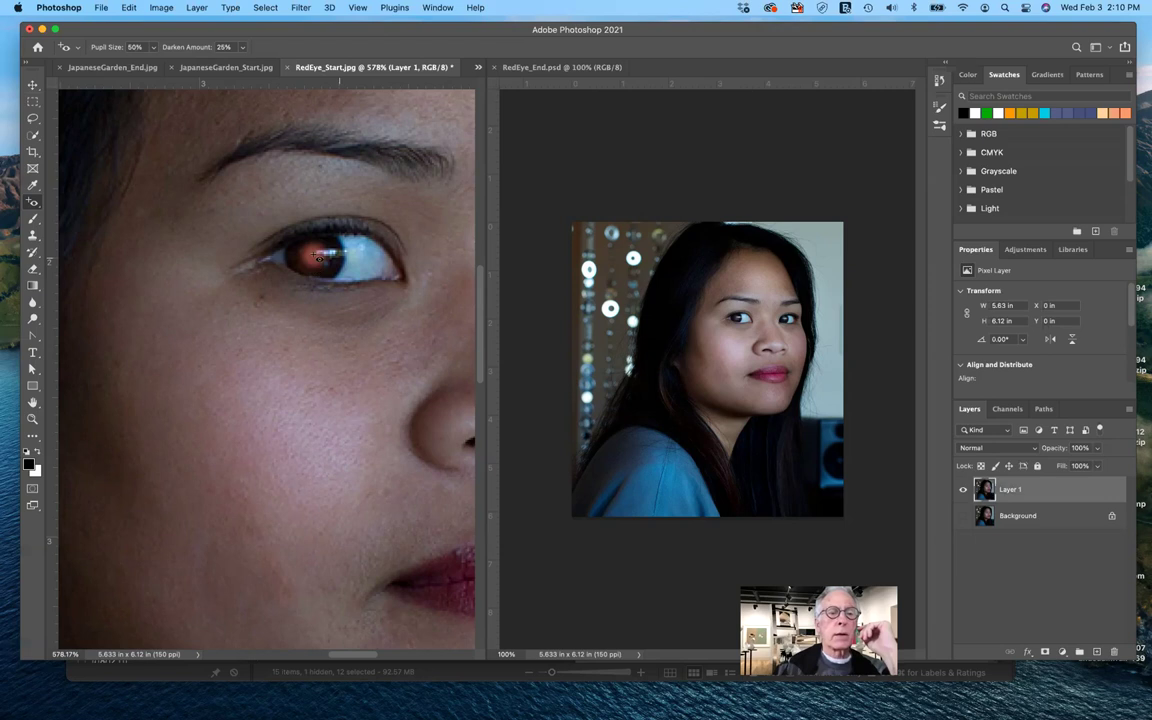
pyautogui.click(355, 340)
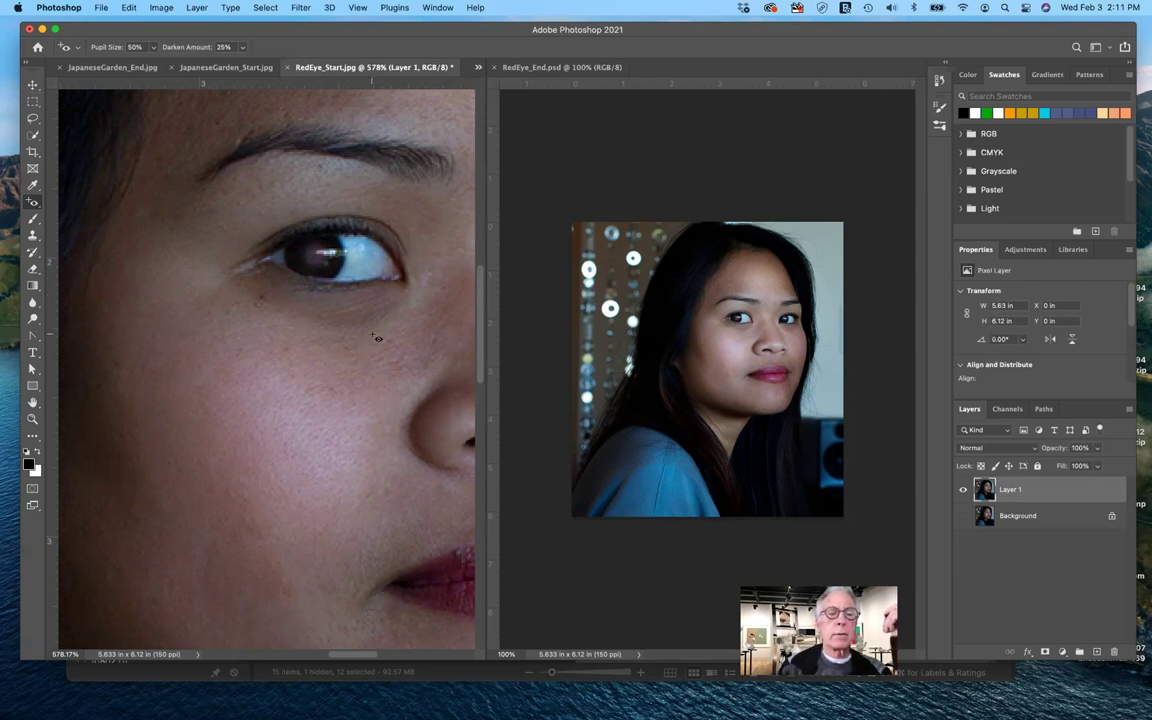
# - Correct the portrait's remaining red pupil, on the right-hand side of the face, with the Red Eye tool
pyautogui.hscroll(1, 352, 366)
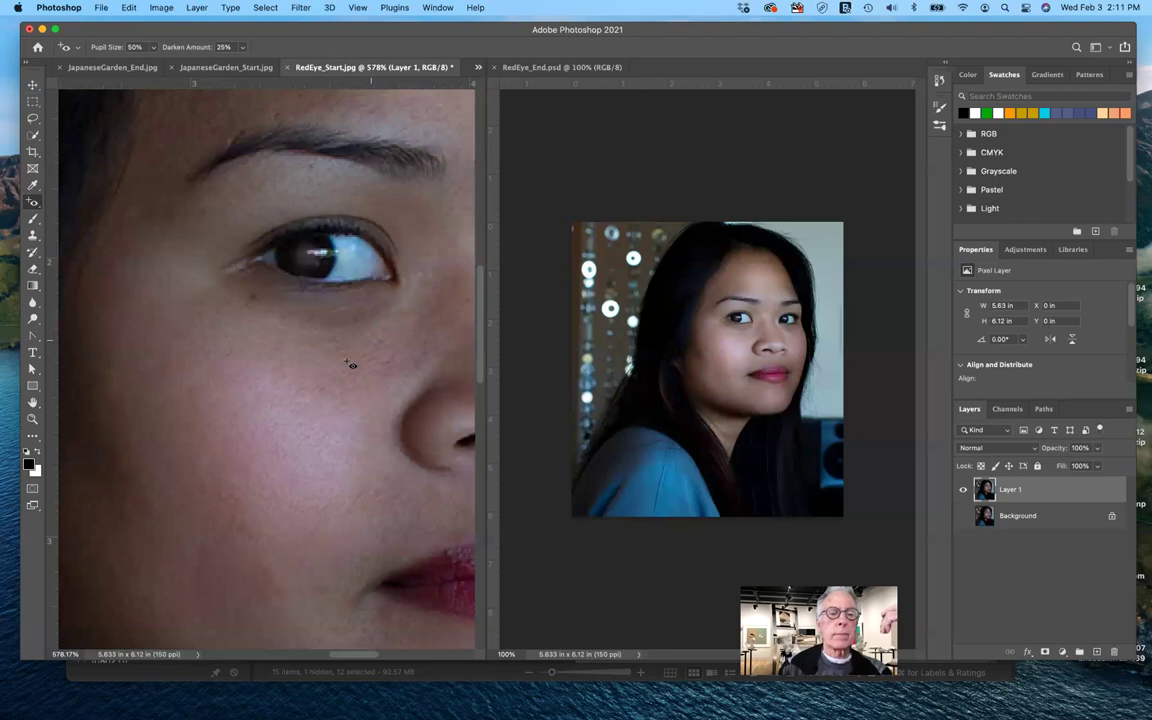
pyautogui.hscroll(1, 351, 365)
pyautogui.hscroll(10, 351, 365)
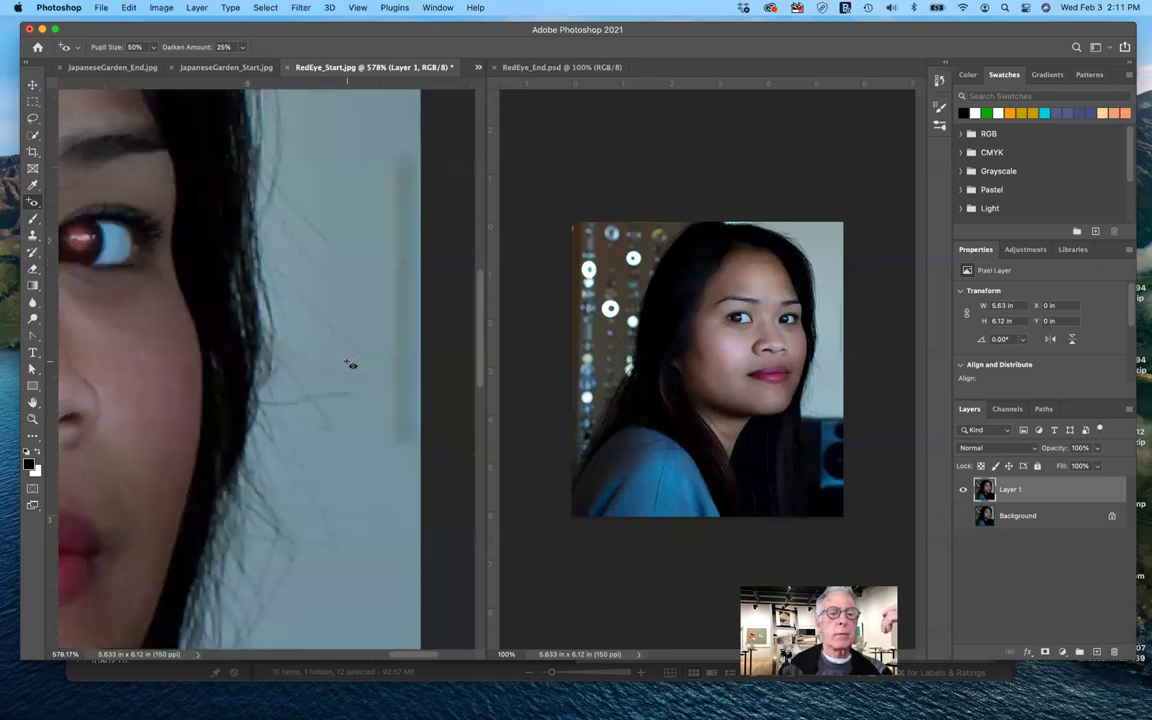
pyautogui.hscroll(-10, 351, 365)
pyautogui.hscroll(3, 396, 205)
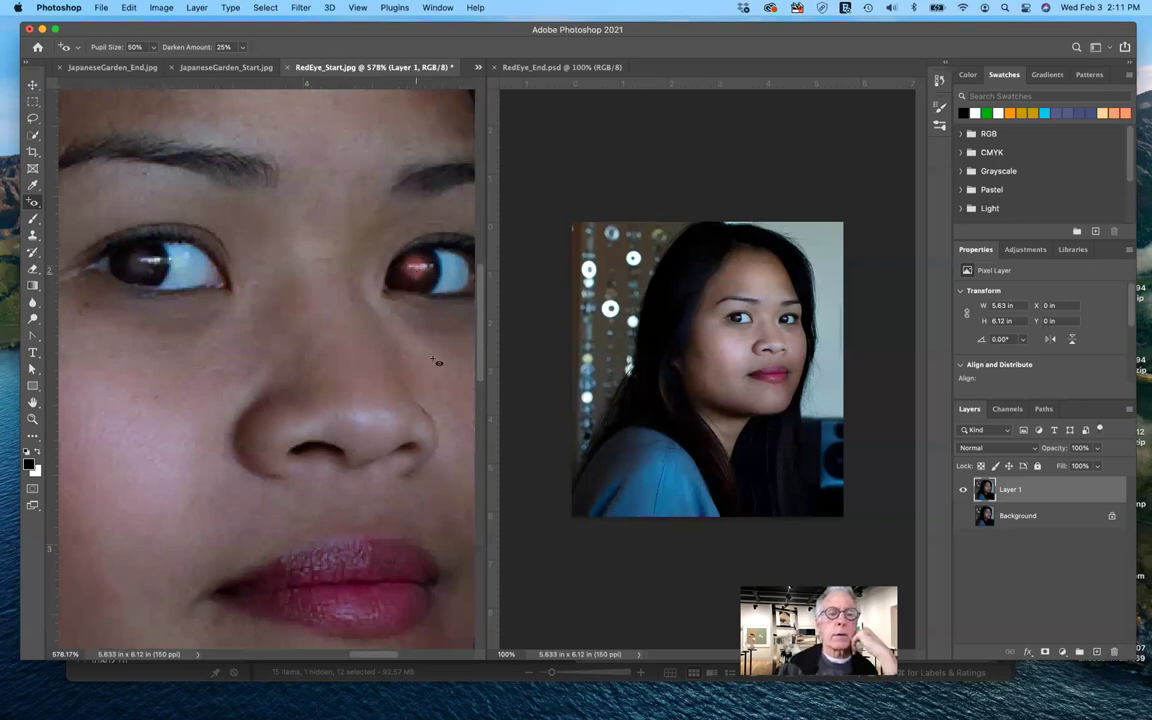
pyautogui.moveTo(395, 245); pyautogui.dragTo(437, 362)
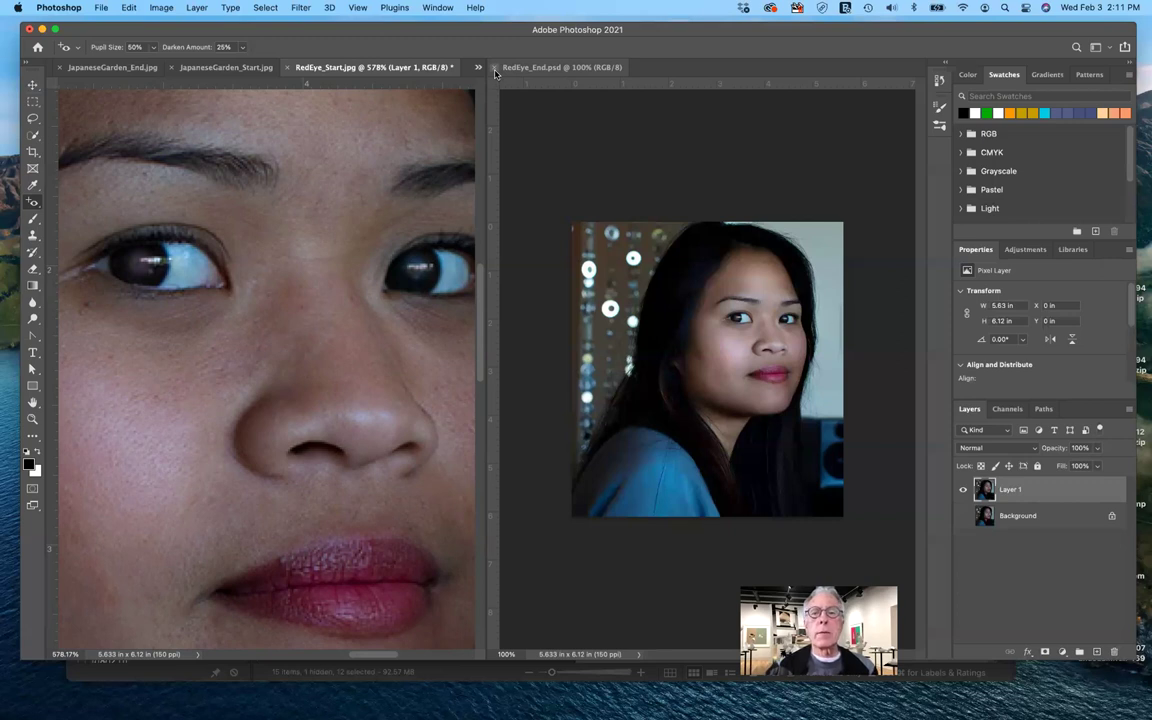
# - Close RedEye_End.psd, and close RedEye_Start.jpg without saving its changes
pyautogui.click(493, 68)
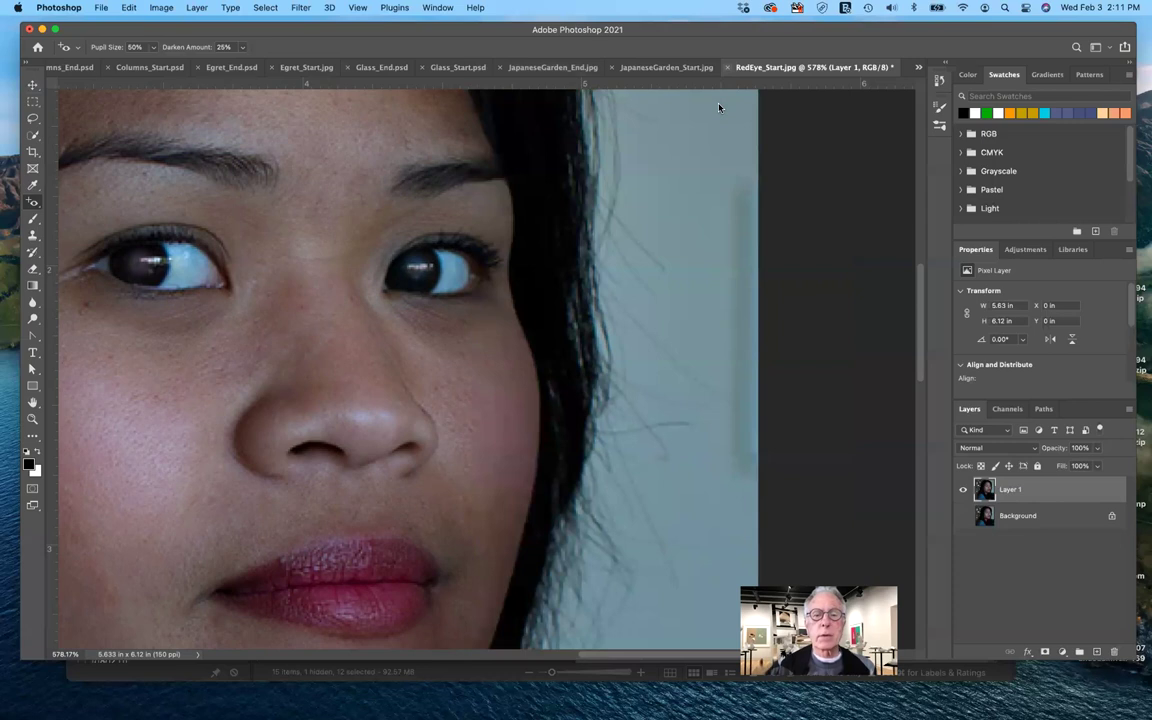
pyautogui.press('super+w')
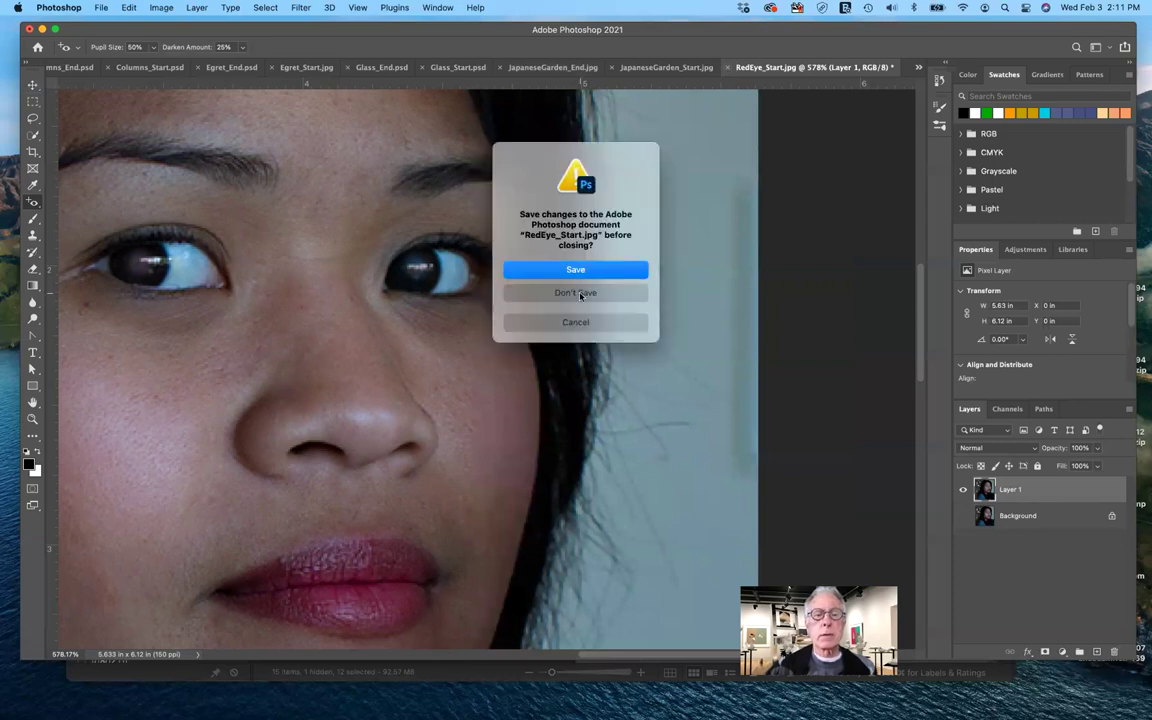
pyautogui.click(580, 294)
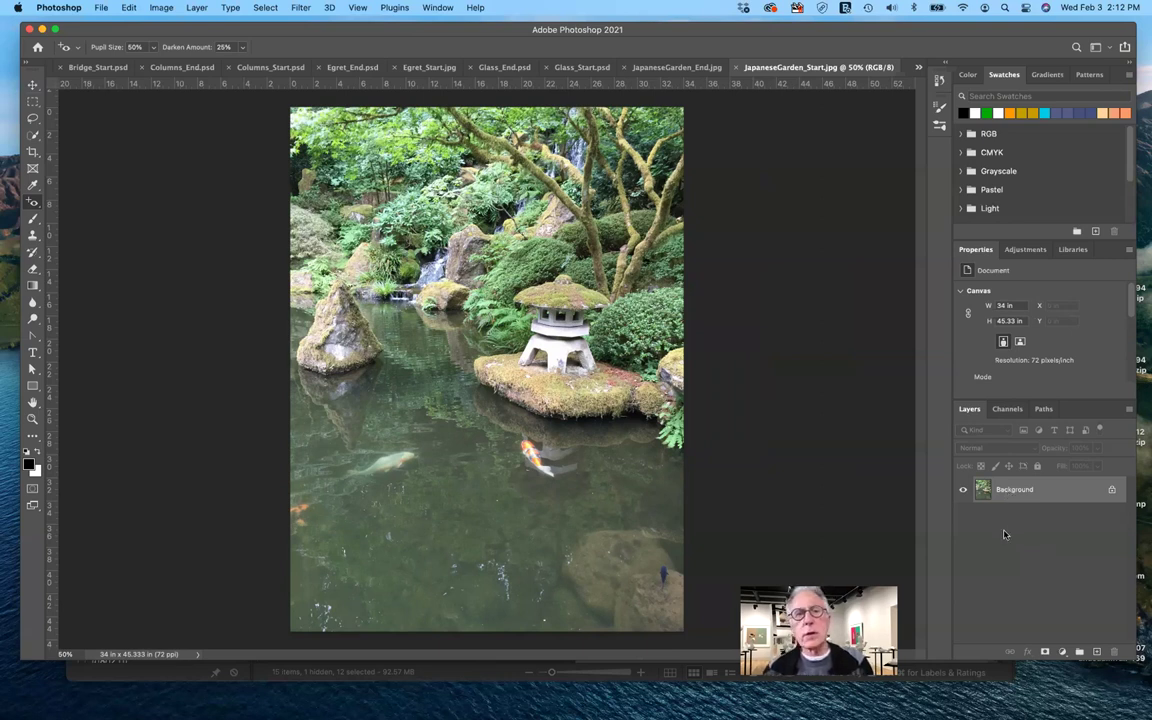
# - Duplicate the Background layer of JapaneseGarden_Start.jpg and hide the original Background layer
pyautogui.press('super+j')
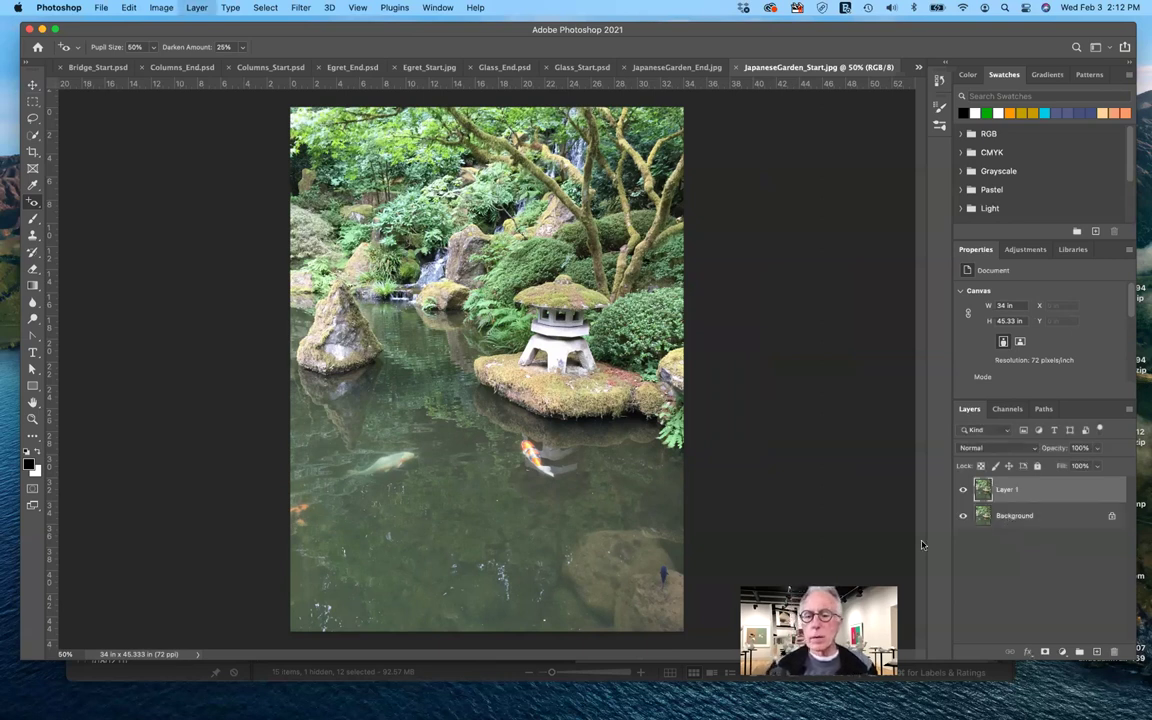
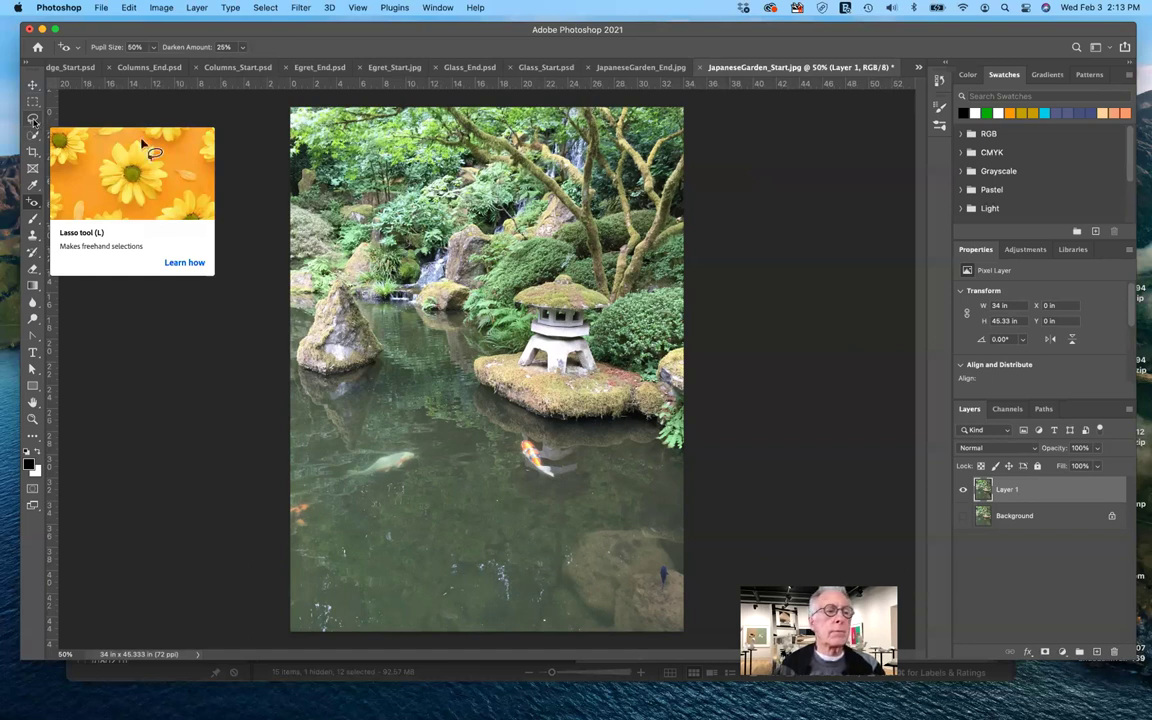
# - Outline the pointed rock and its reflection in the pond with a four-sided Polygonal Lasso selection
pyautogui.click(33, 117)
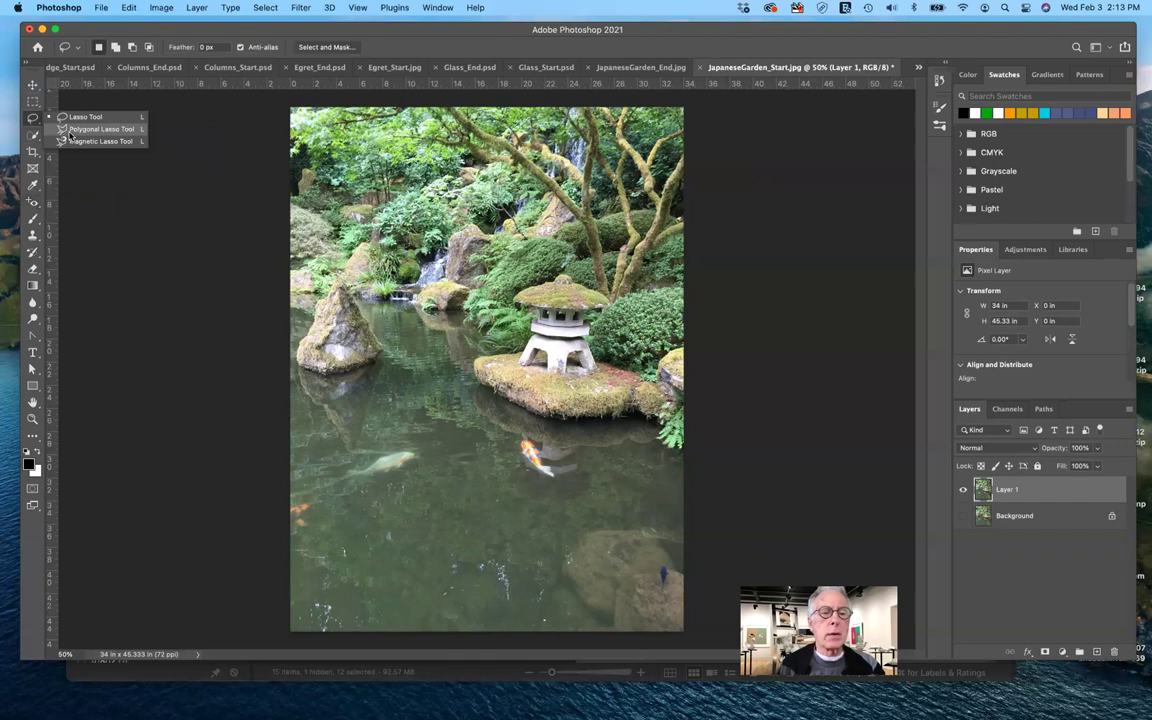
pyautogui.click(95, 123)
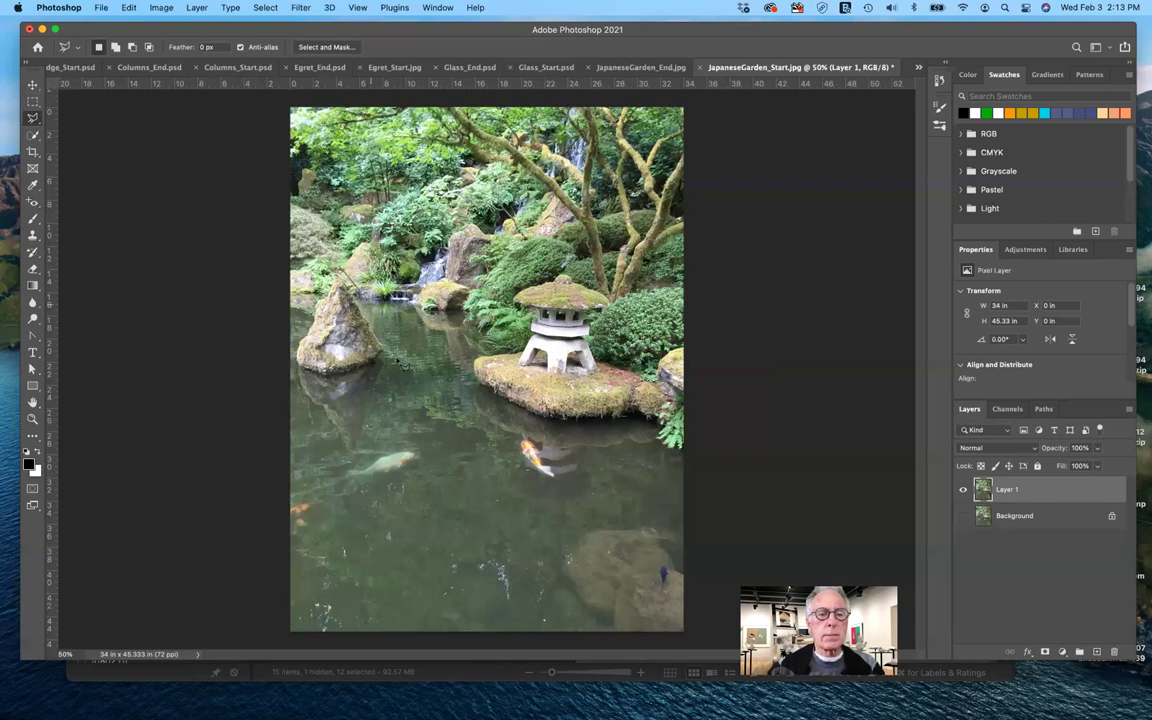
pyautogui.moveTo(350, 460); pyautogui.dragTo(361, 466)
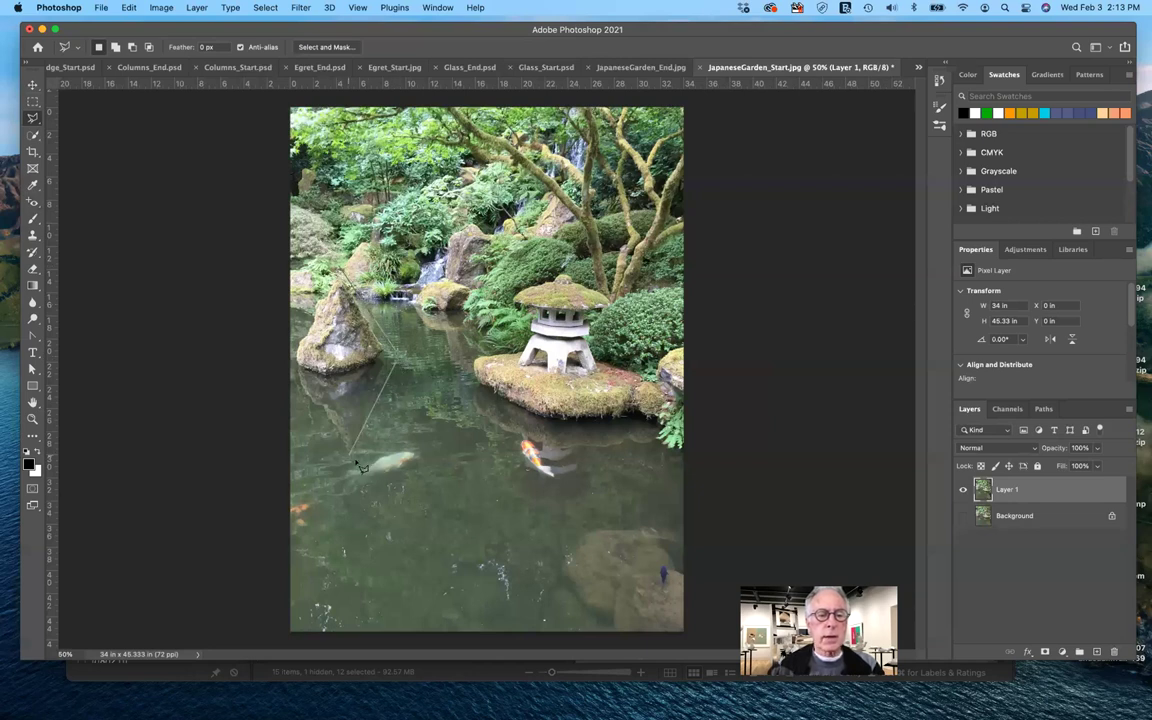
pyautogui.click(357, 465)
pyautogui.click(262, 347)
pyautogui.click(287, 372)
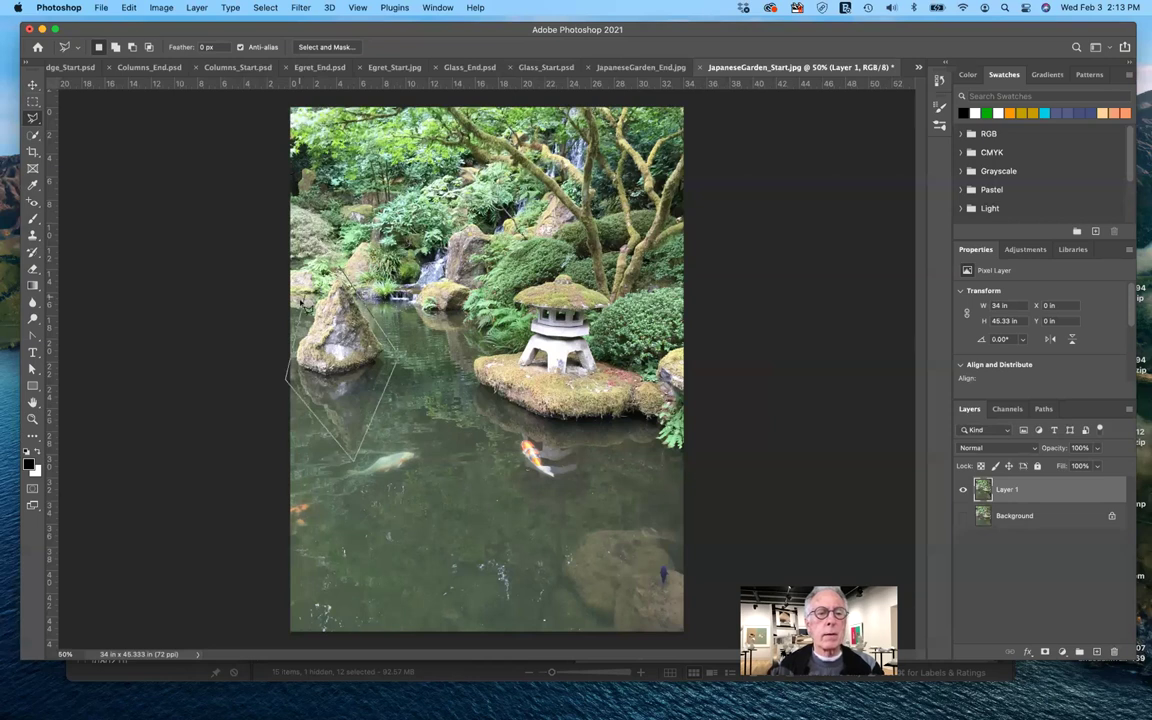
pyautogui.click(341, 272)
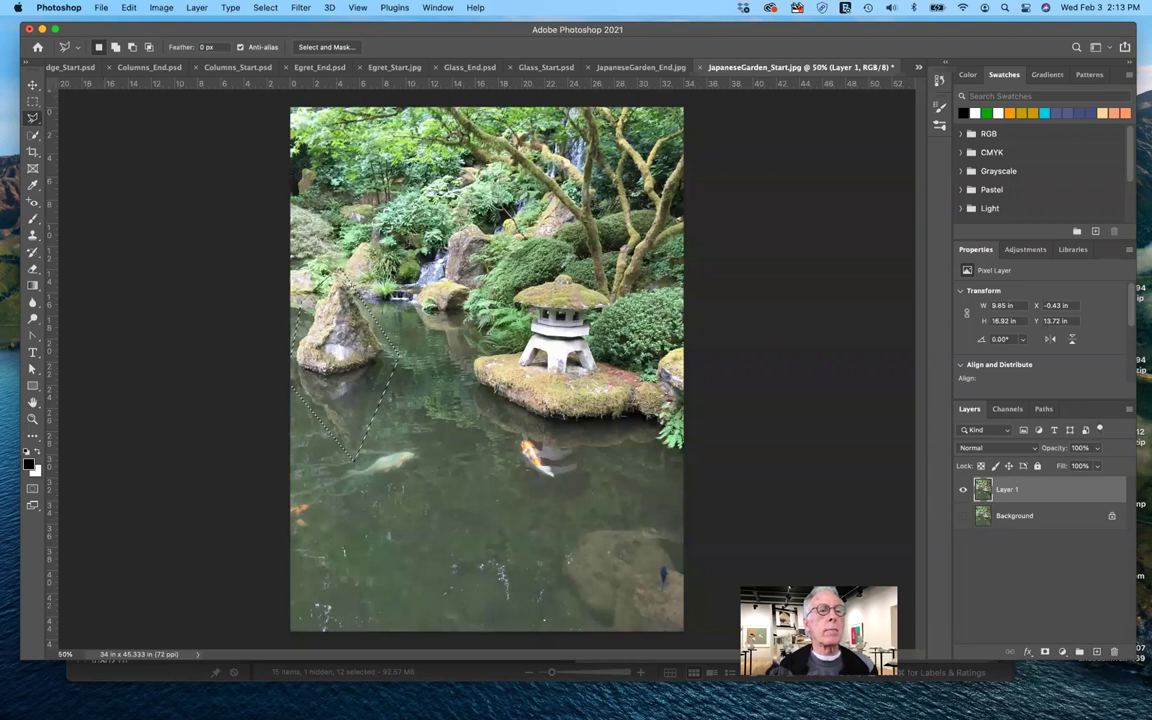
# - Replace the selected rock using Content-Aware Fill, excluding the foliage around the waterfall from the sampling area and outputting to a new layer
pyautogui.click(129, 8)
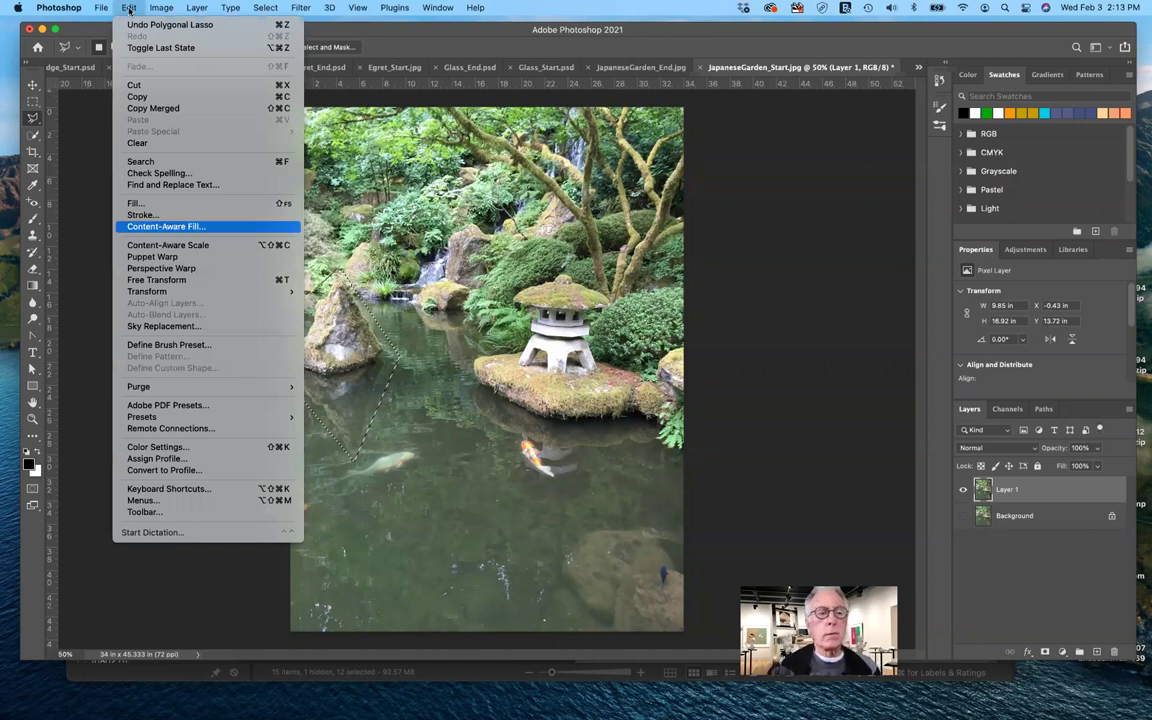
pyautogui.click(157, 228)
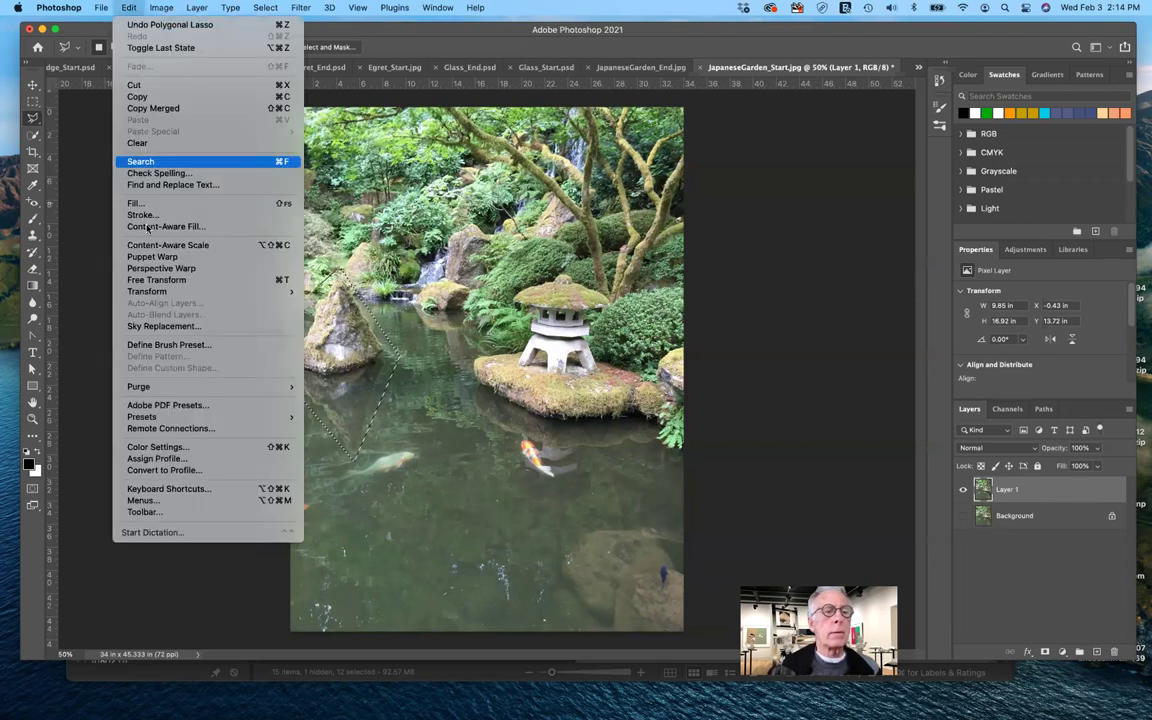
pyautogui.click(147, 227)
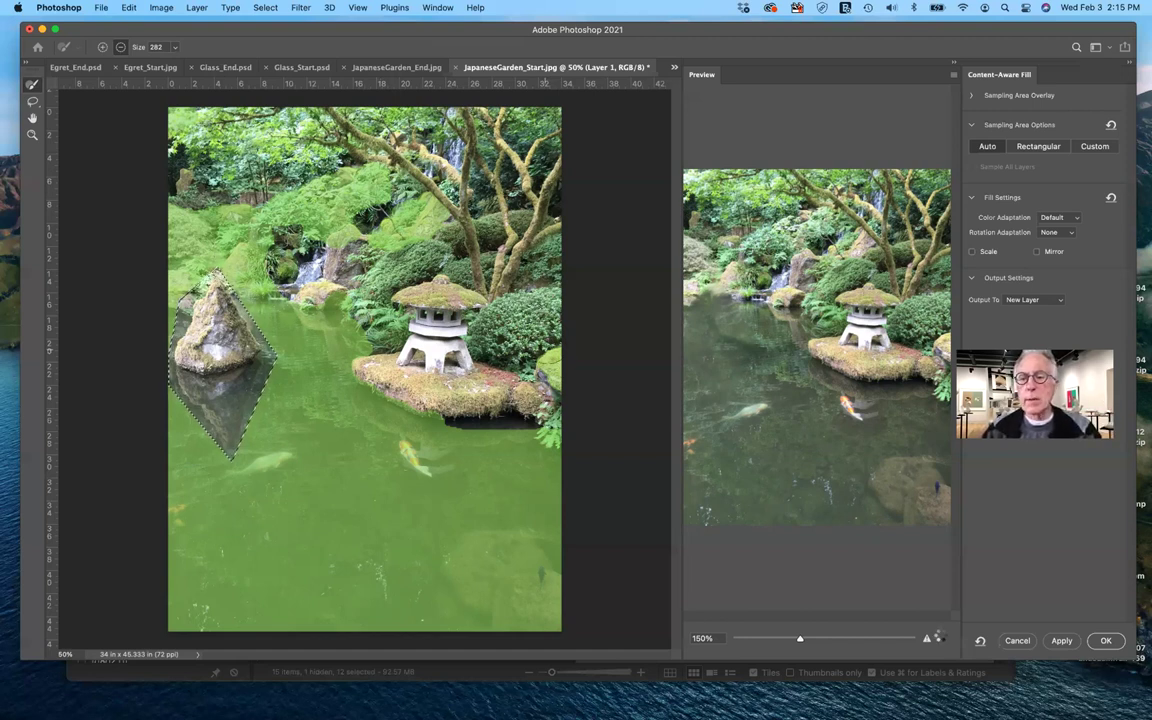
pyautogui.moveTo(800, 638); pyautogui.dragTo(743, 638)
pyautogui.click(560, 365)
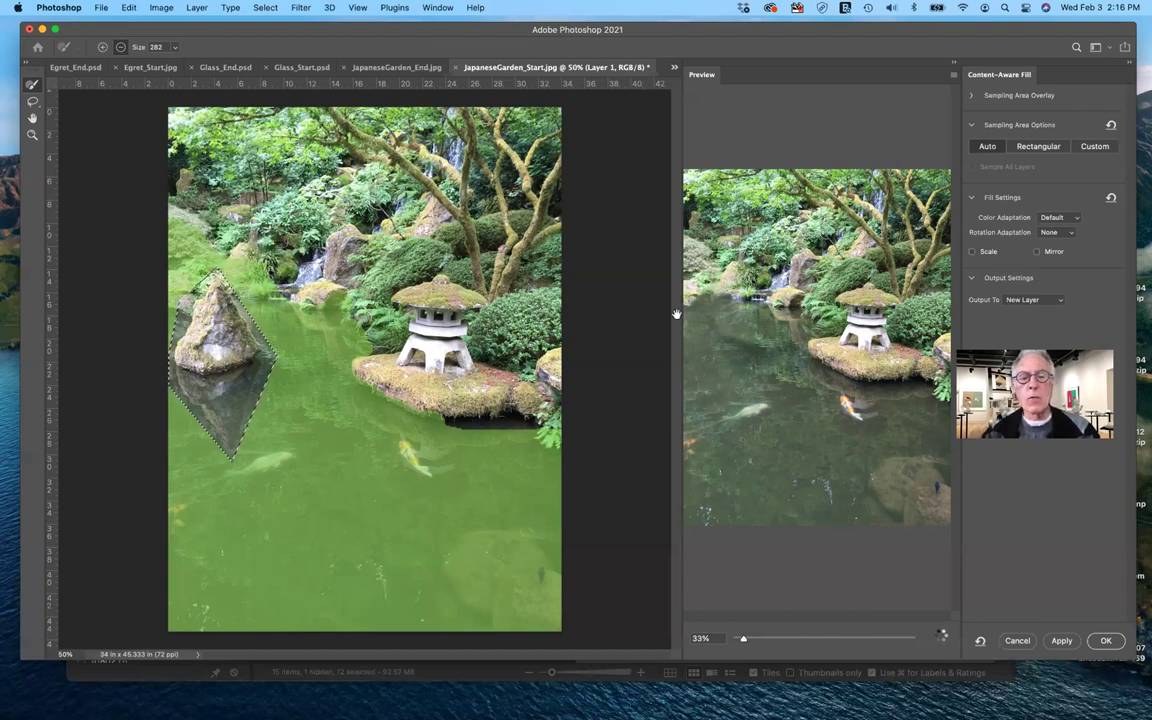
pyautogui.scroll(5, 721, 302)
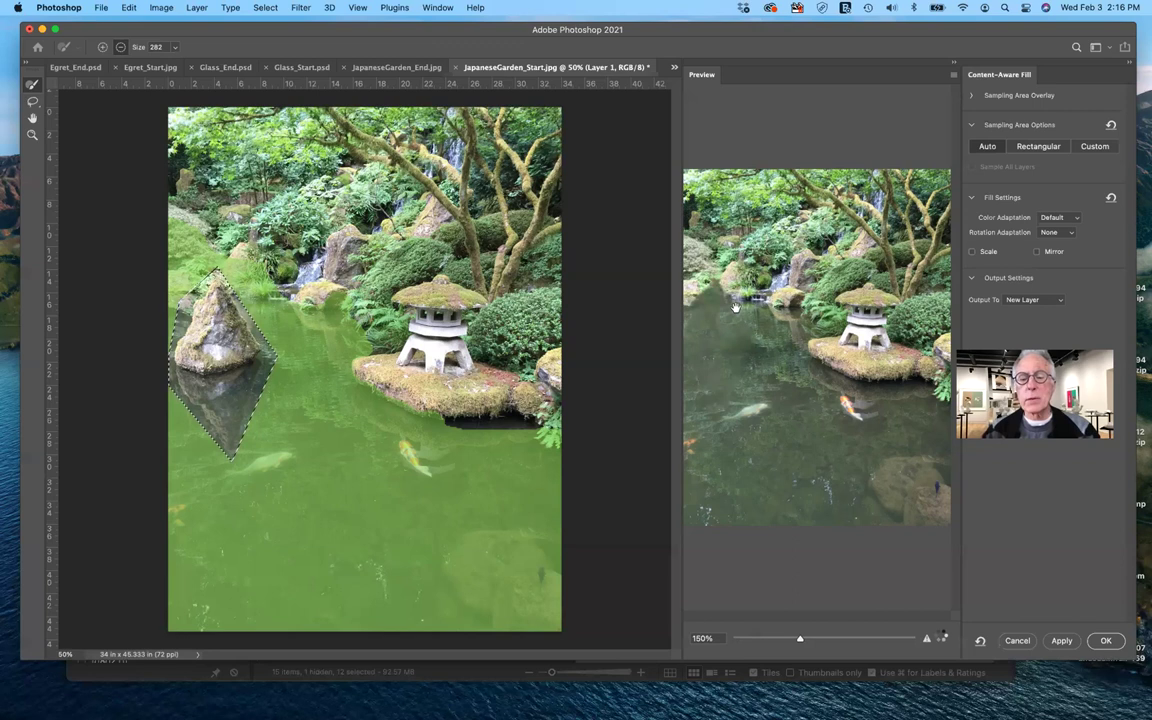
pyautogui.click(1103, 641)
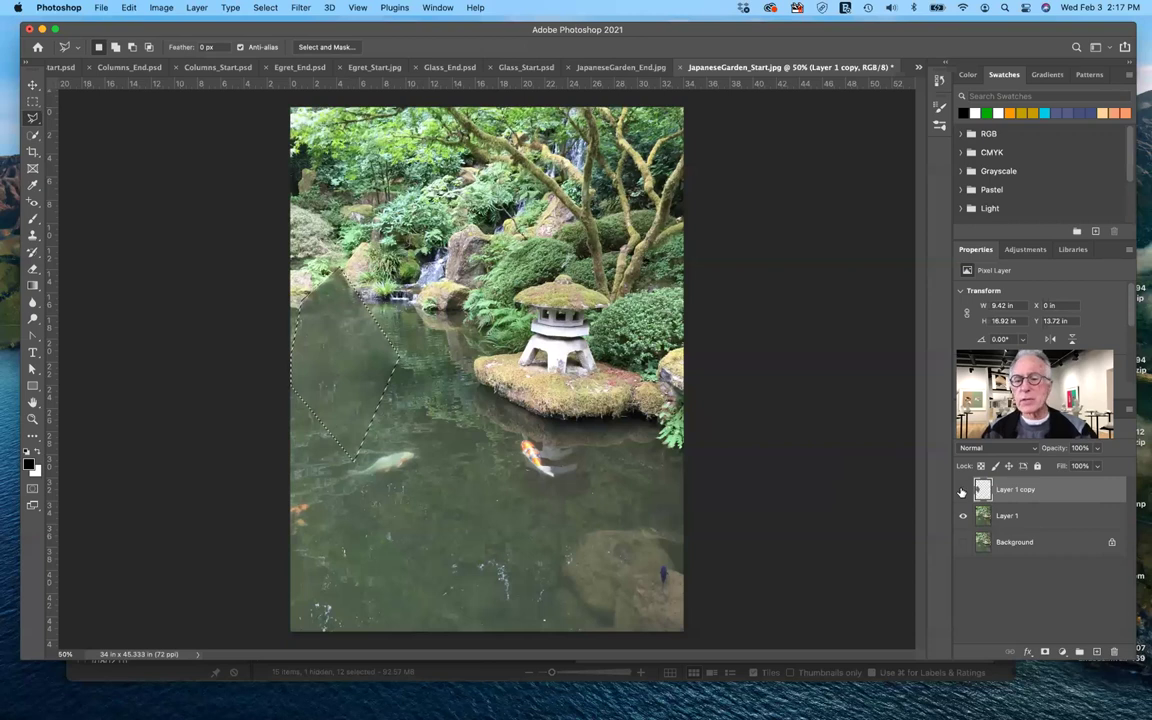
# - Compare the pond with and without the fill layer, leaving the layer visible, and clear the selection
pyautogui.click(962, 490)
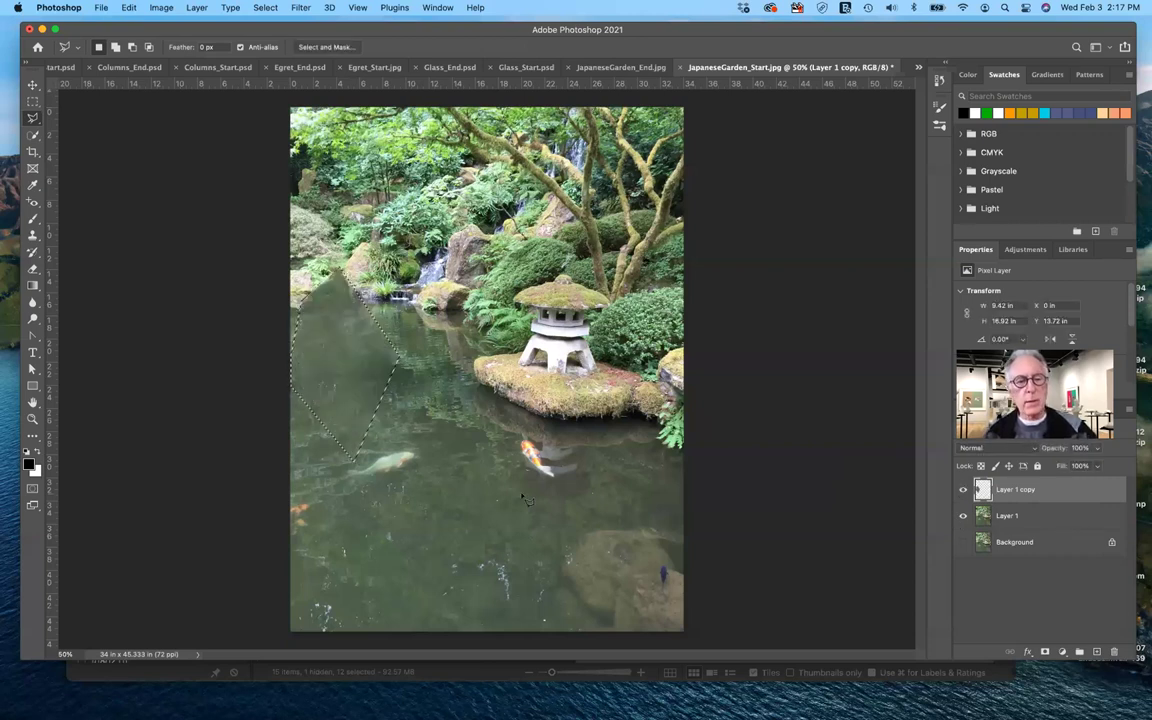
pyautogui.press('super+d')
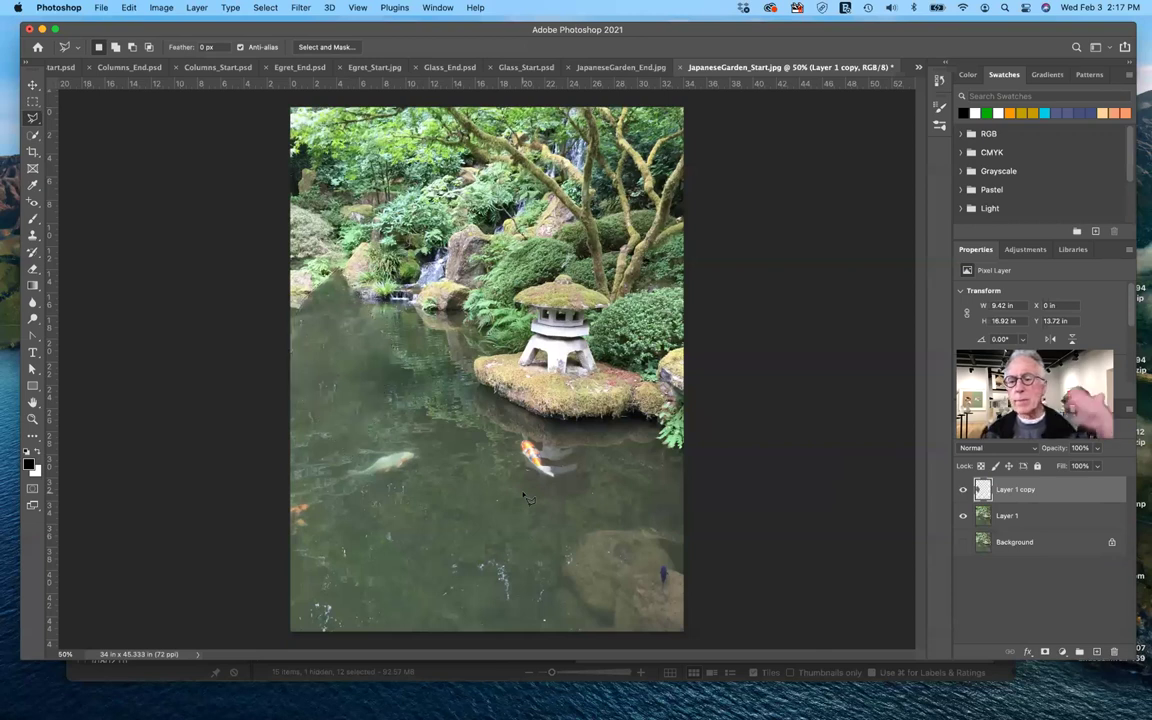
# - Stamp the visible layers into a new merged layer on top, and hide Layer 1 copy and Layer 1
pyautogui.keyDown('shift'); pyautogui.click(1013, 515); pyautogui.keyUp('shift')
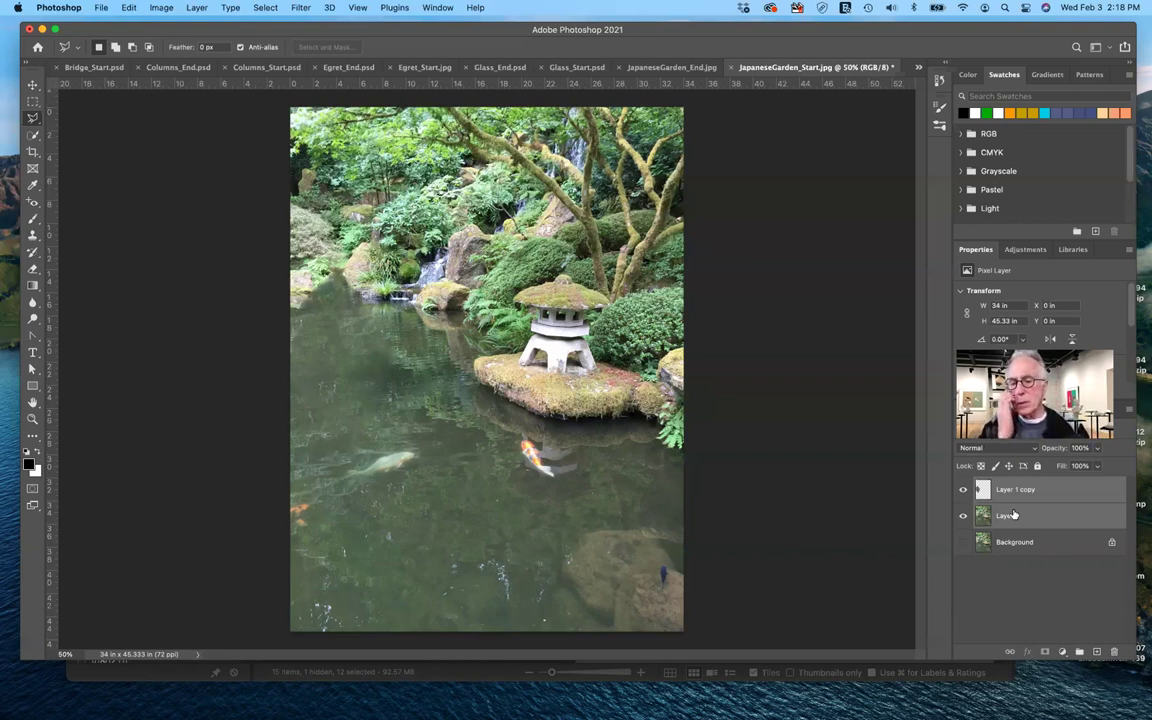
pyautogui.press('super+shift+alt+n')
pyautogui.press('super+shift+alt+e')
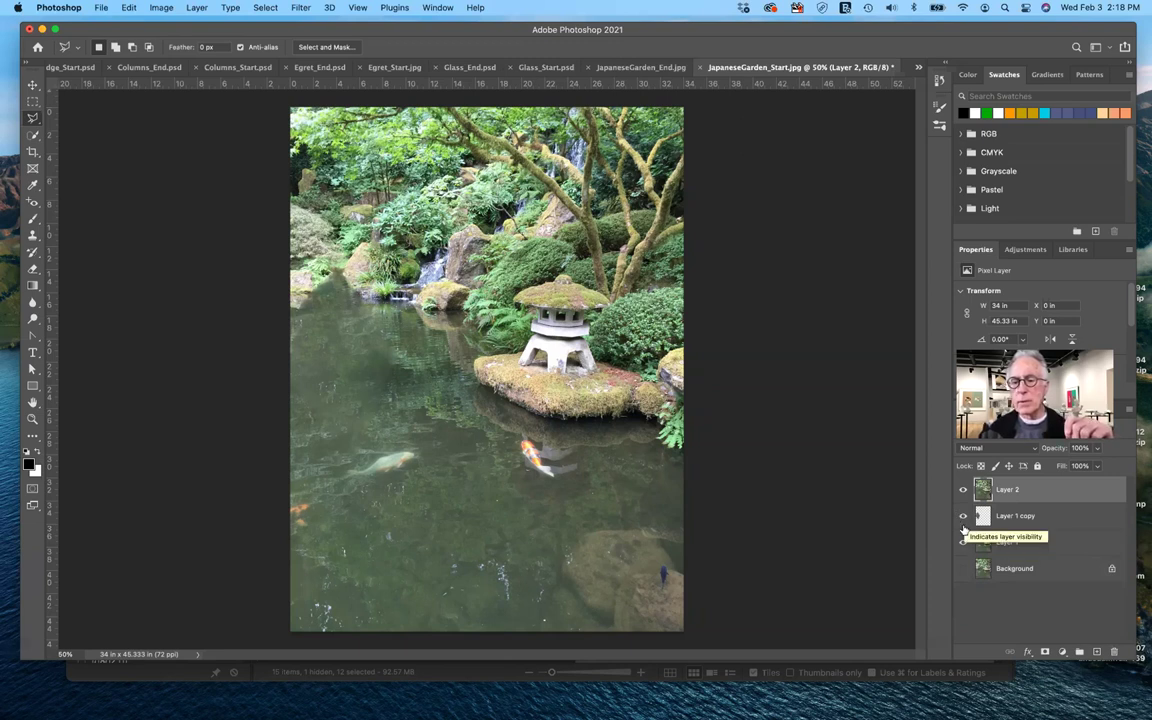
pyautogui.moveTo(963, 535); pyautogui.dragTo(963, 515)
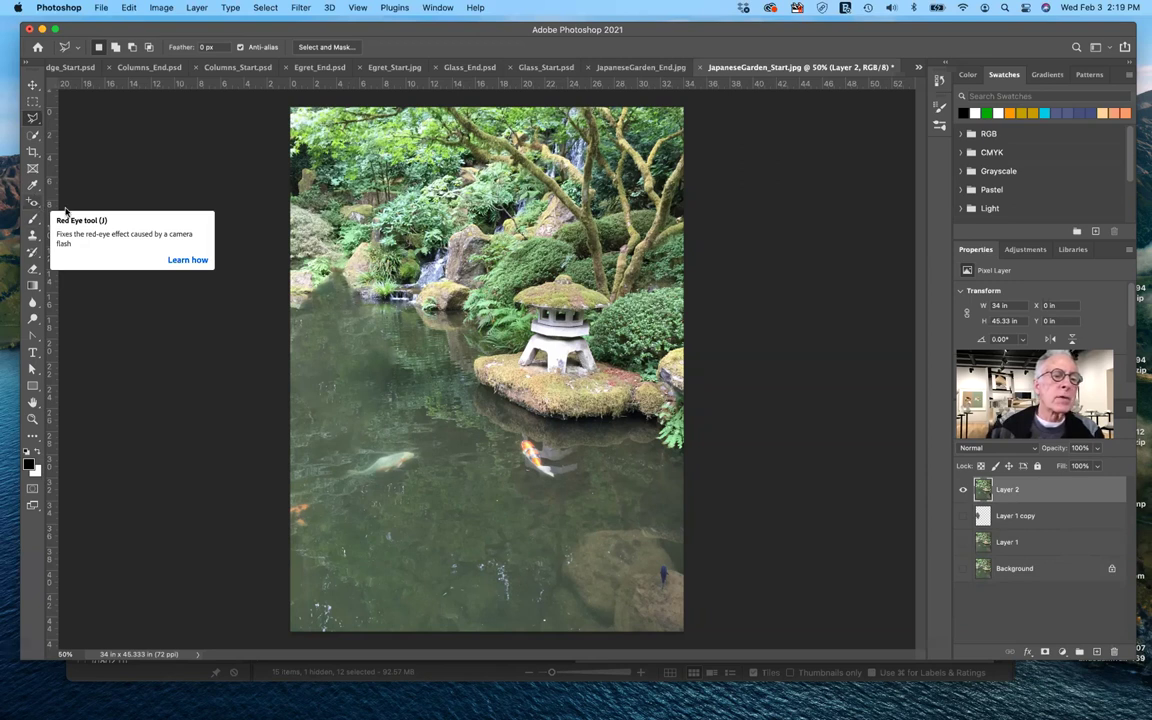
# - Switch to the Move tool
pyautogui.moveTo(34, 203); pyautogui.dragTo(72, 220)
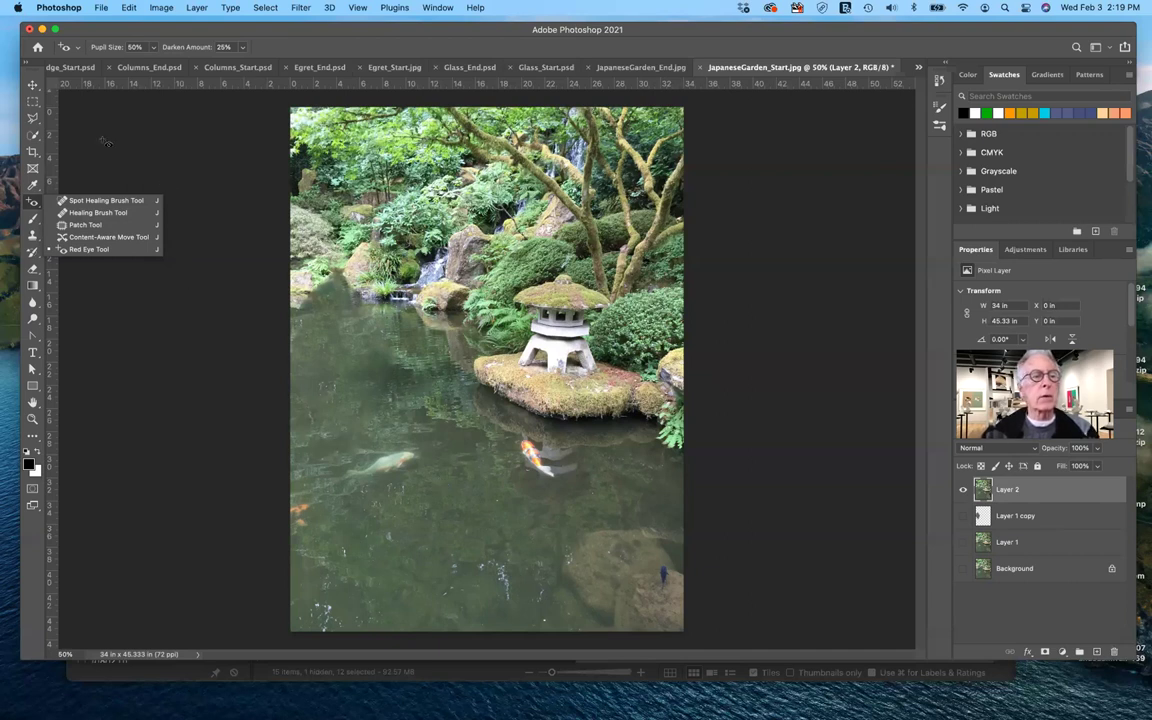
pyautogui.click(32, 86)
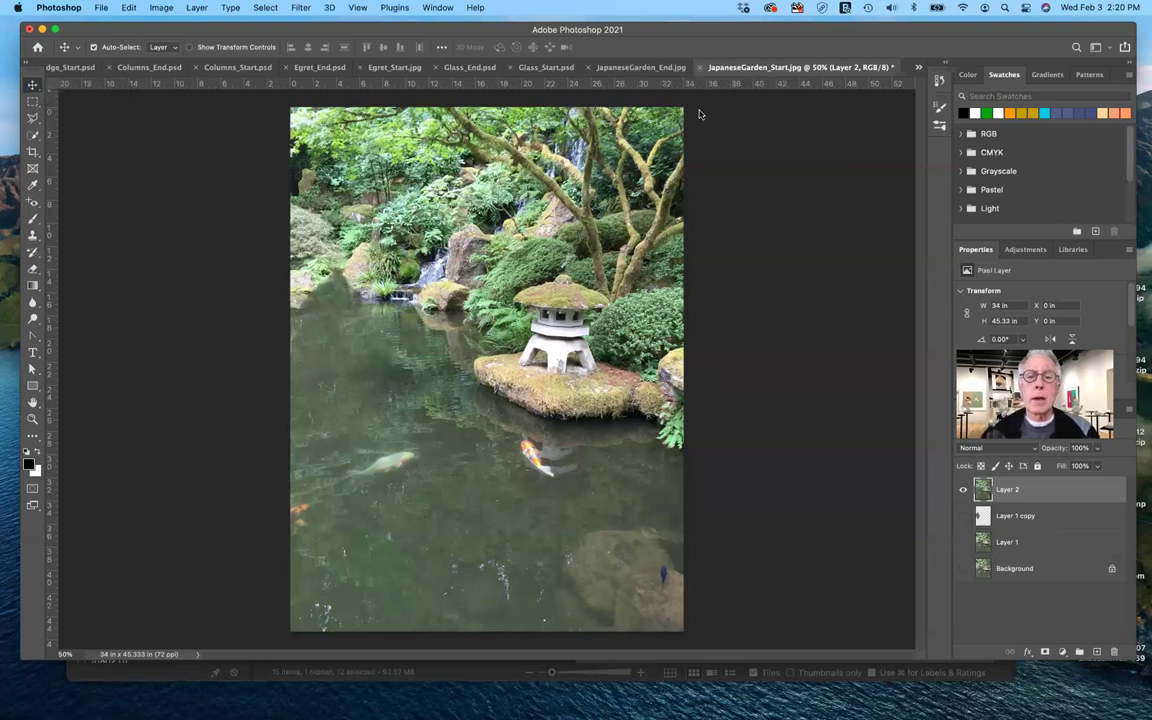
# - Close JapaneseGarden_Start.jpg without saving its changes, and close JapaneseGarden_End.jpg
pyautogui.press('super+w')
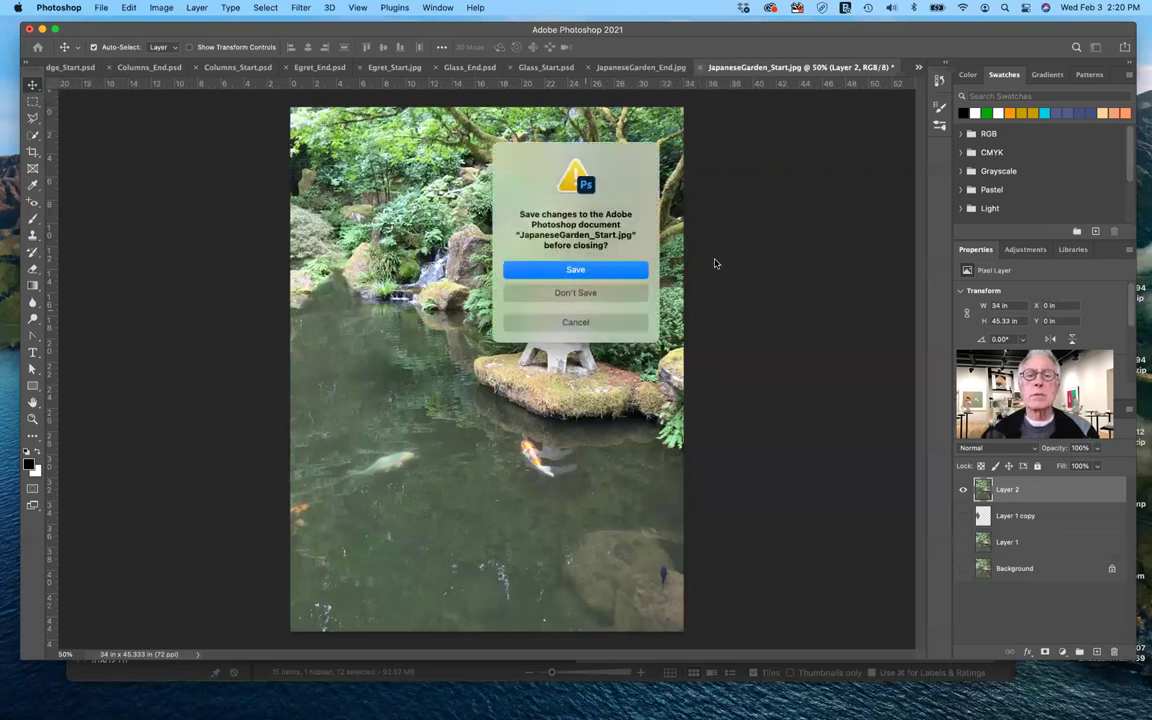
pyautogui.press('Escape')
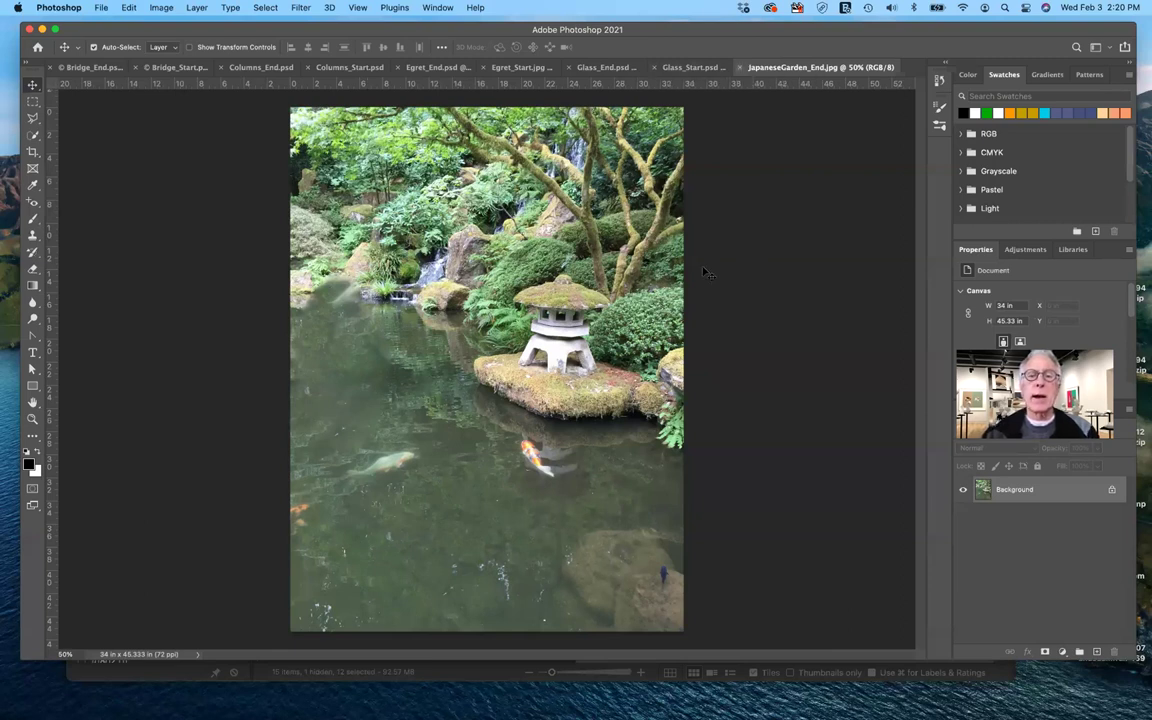
pyautogui.press('super+w')
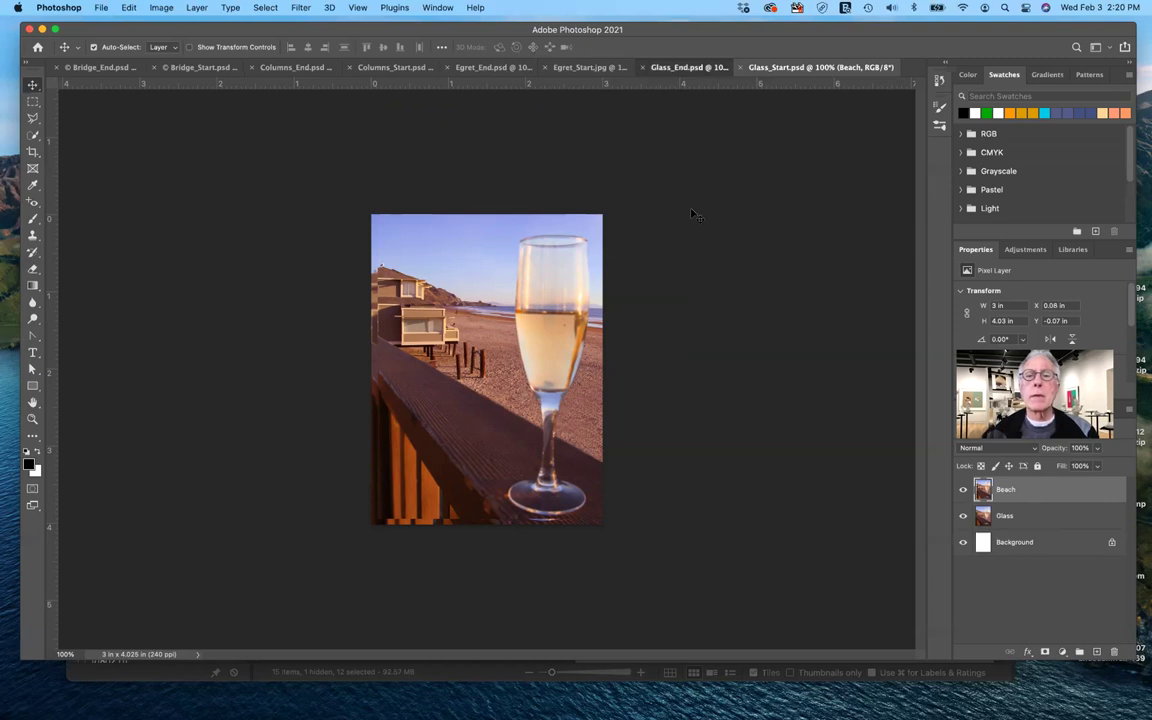
# - View the finished Glass_End.psd for reference, and return to Glass_Start.psd
pyautogui.click(714, 68)
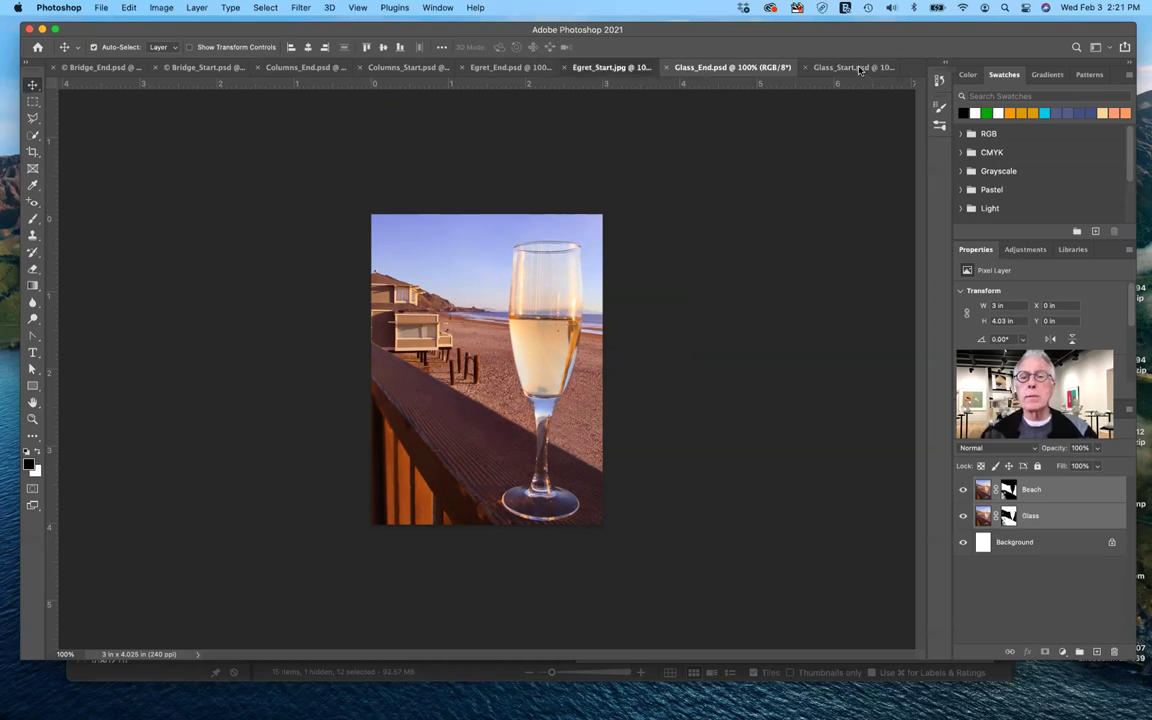
pyautogui.hotkey('ctrl', 'shift', 'Tab')
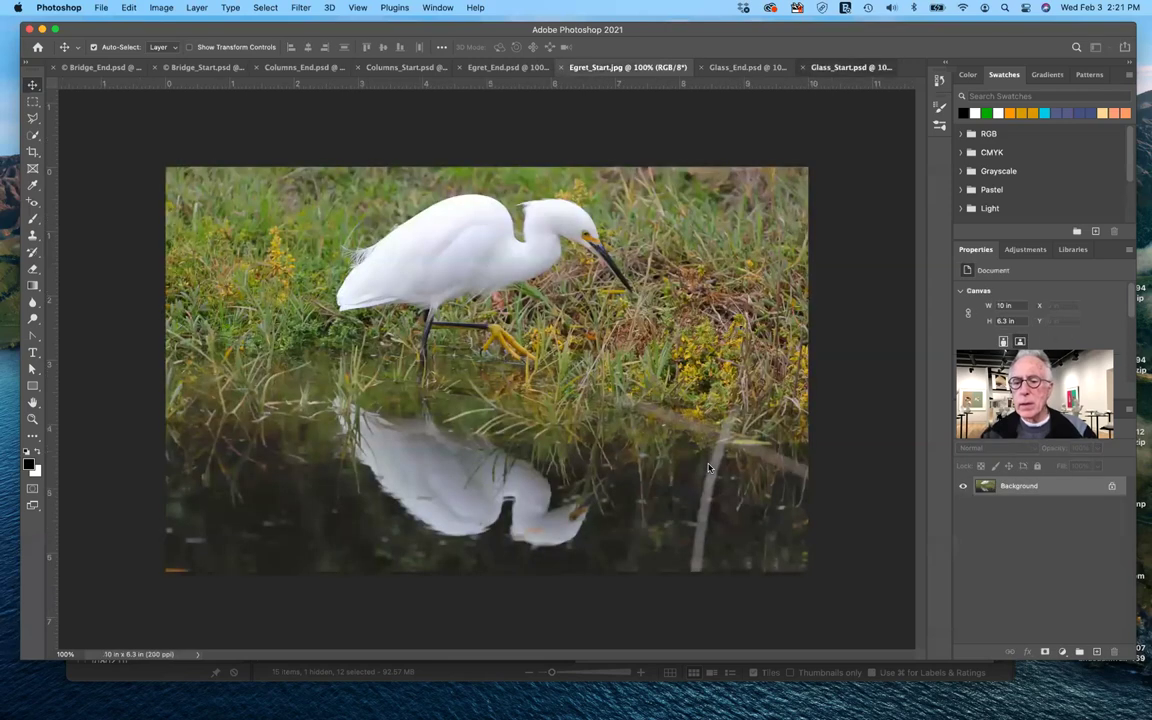
pyautogui.hotkey('ctrl', 'Tab')
pyautogui.hotkey('ctrl', 'Tab')
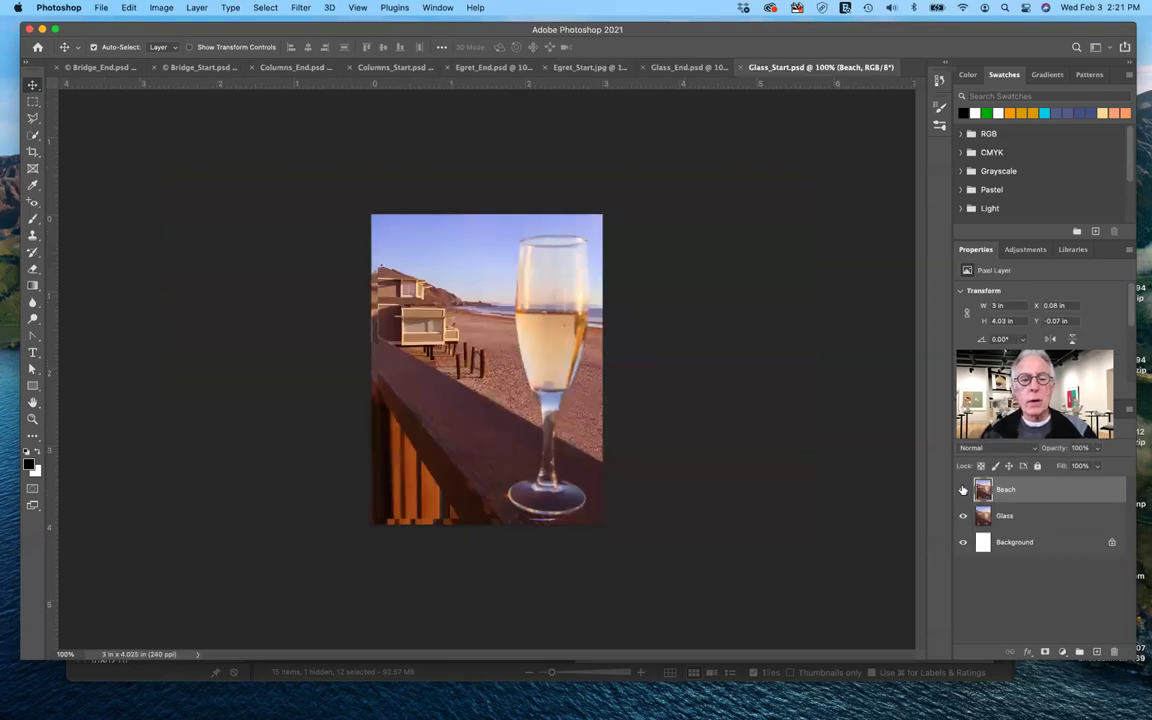
# - Compare the Beach and Glass layers by hiding the Beach layer and showing it again
pyautogui.click(963, 489)
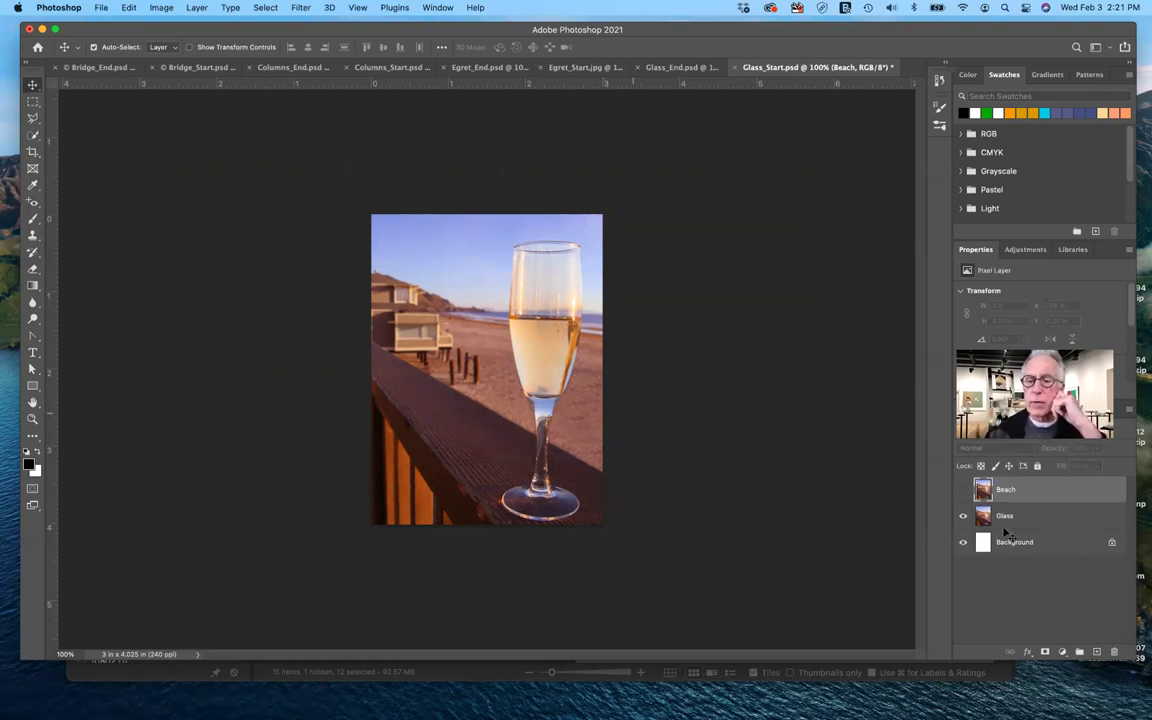
pyautogui.click(964, 489)
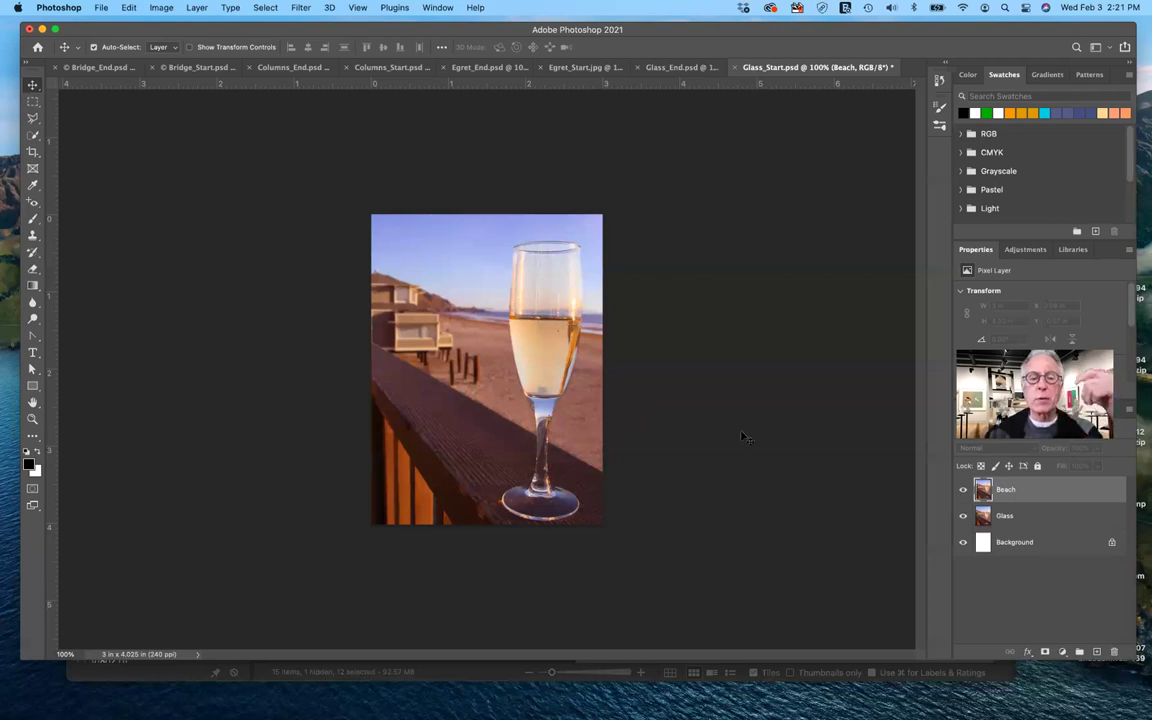
# - Select the Beach and Glass layers together
pyautogui.moveTo(560, 287); pyautogui.dragTo(566, 282)
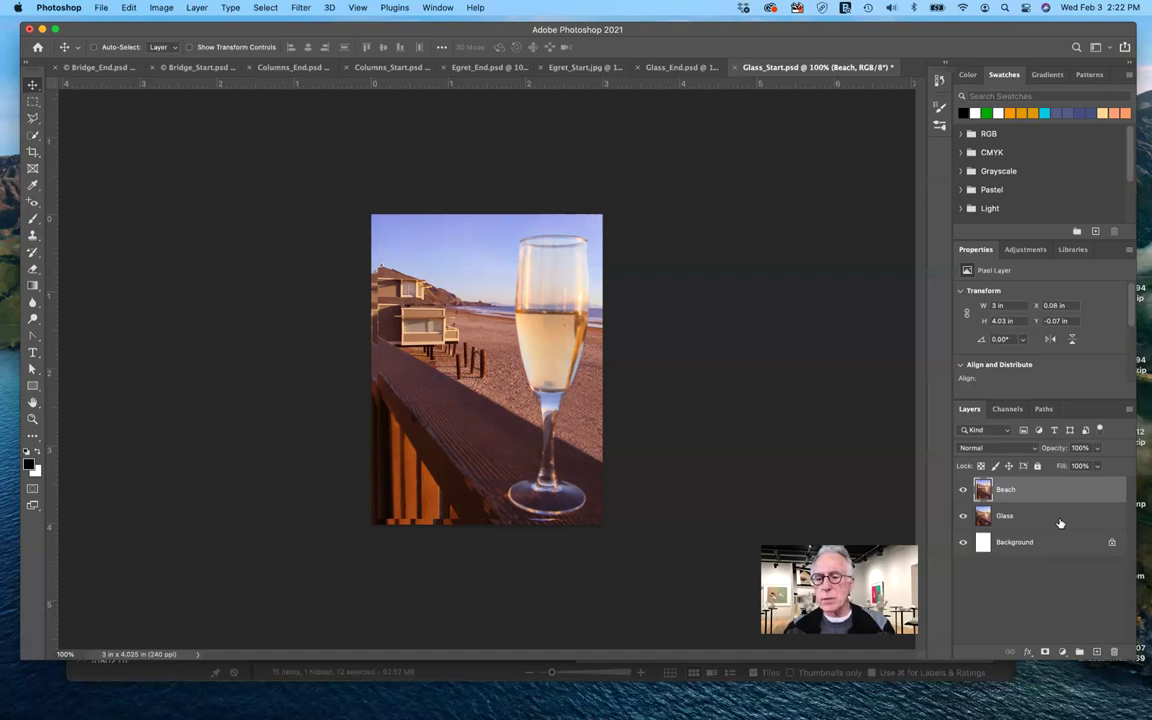
pyautogui.keyDown('shift'); pyautogui.click(1060, 521); pyautogui.keyUp('shift')
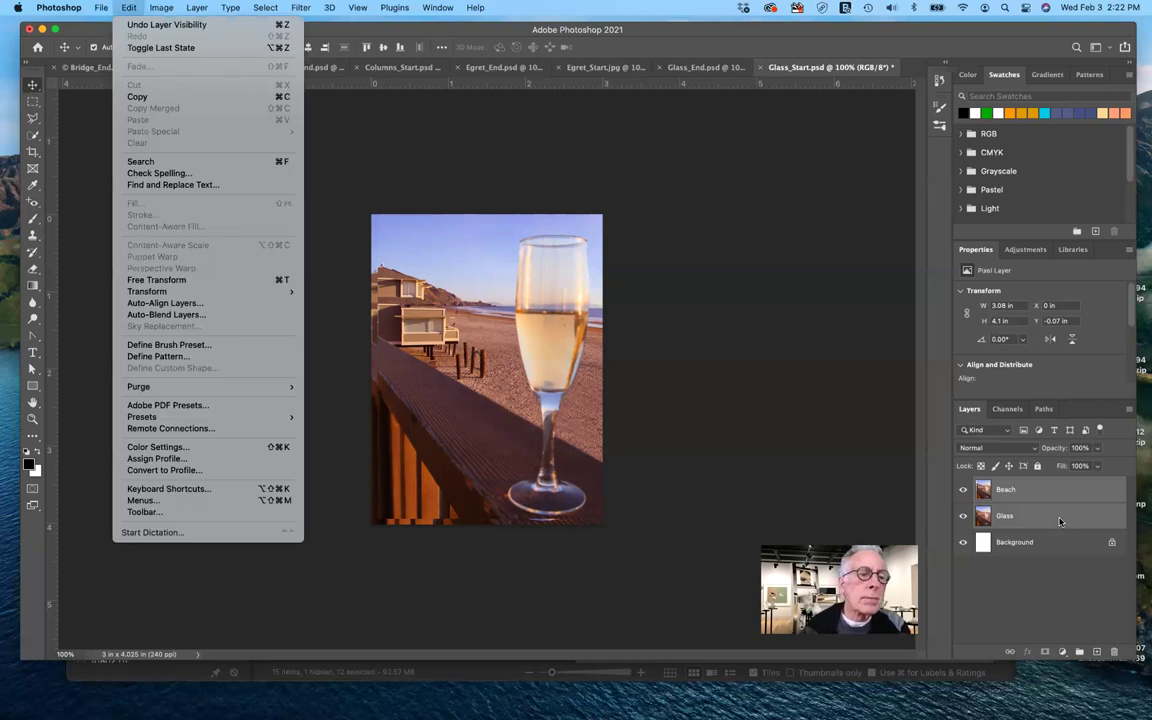
# - Try auto-aligning the Beach and Glass layers using Auto projection with Vignette Removal and Geometric Distortion enabled, and undo the alignment
pyautogui.click(158, 306)
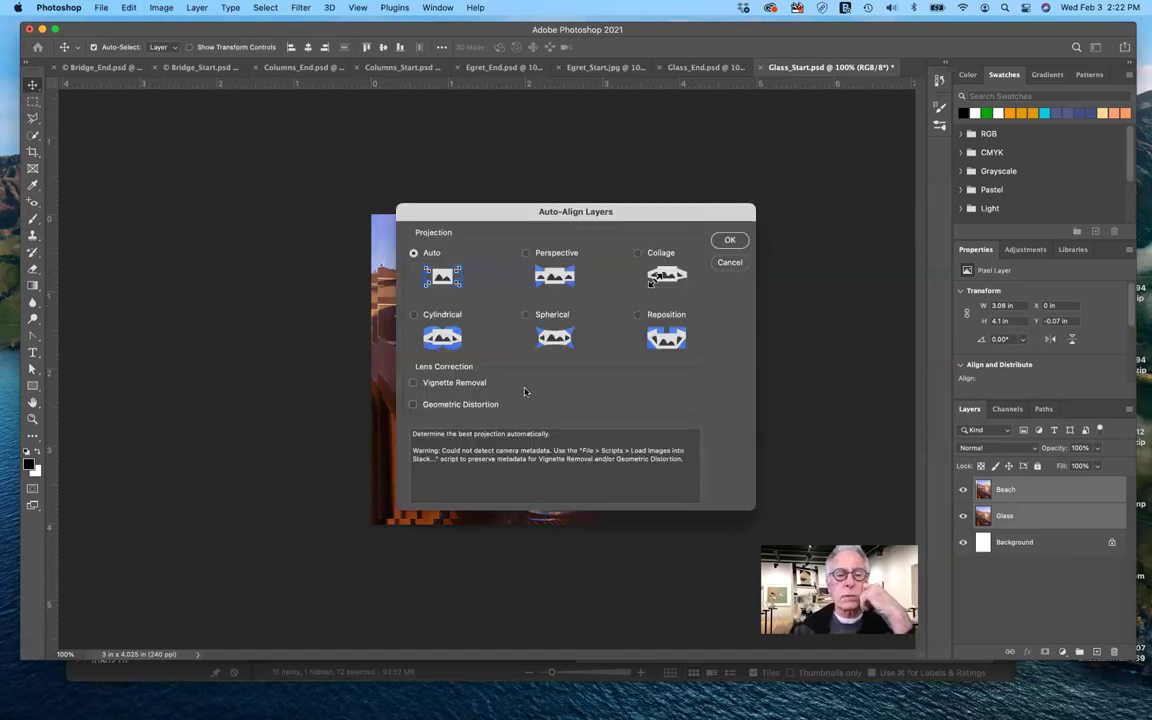
pyautogui.click(413, 383)
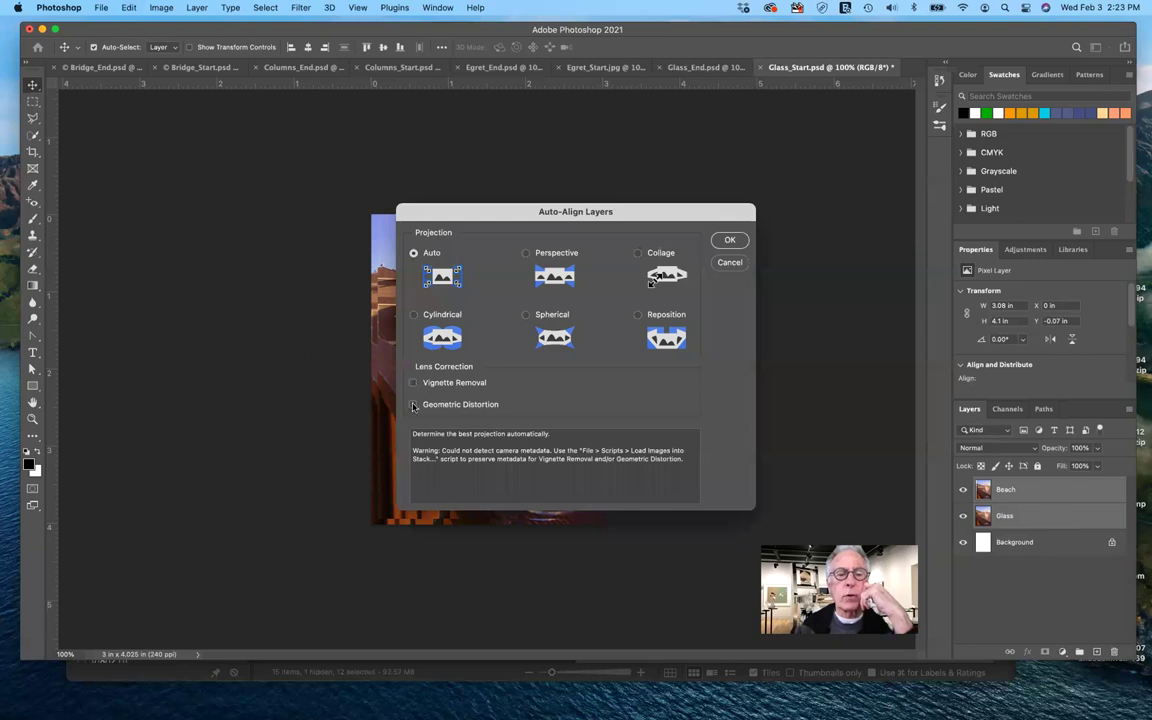
pyautogui.click(413, 404)
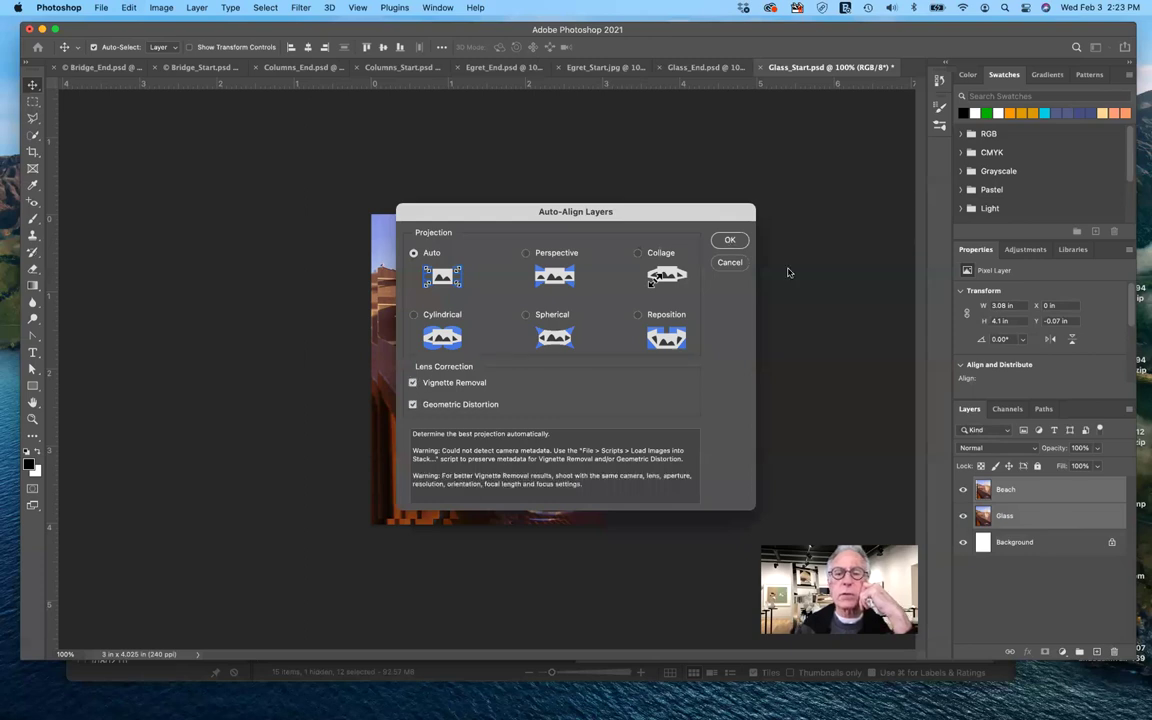
pyautogui.press('Return')
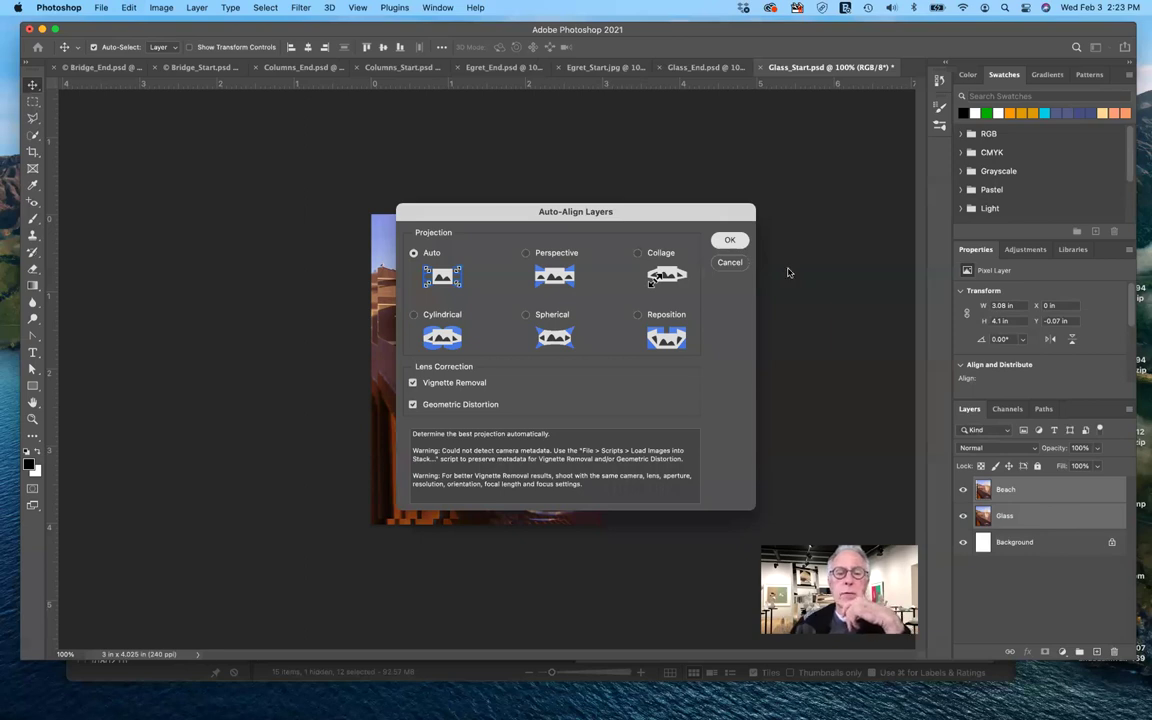
pyautogui.press('Return')
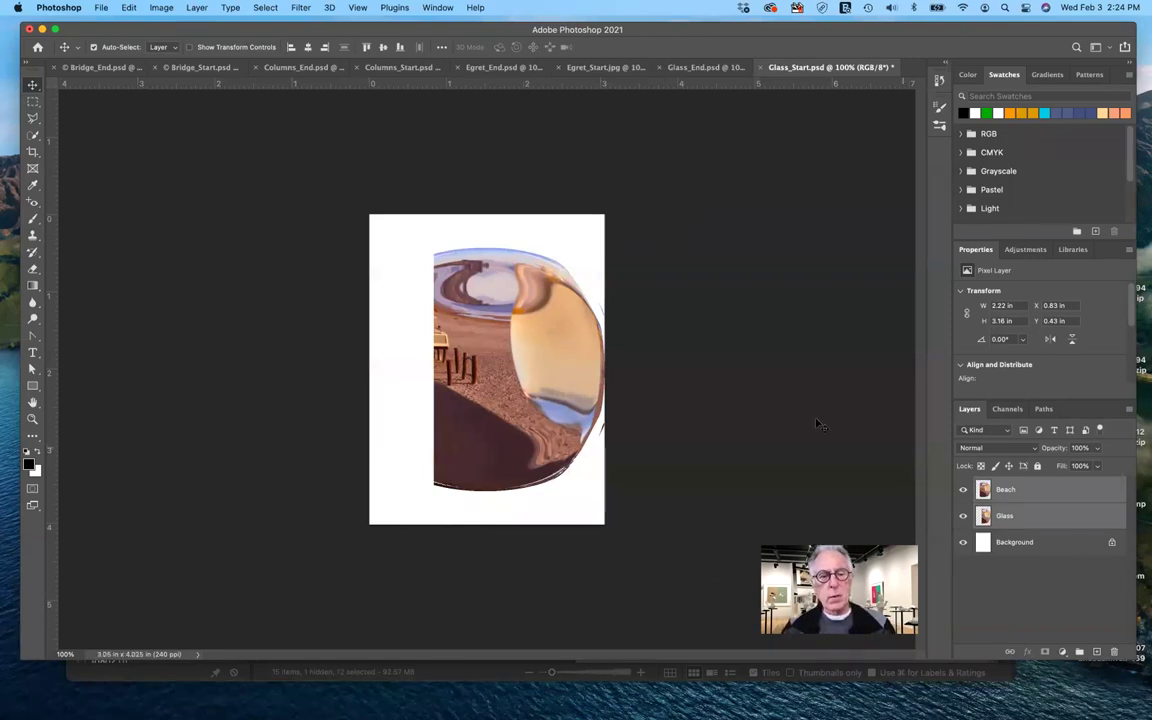
pyautogui.press('super+z')
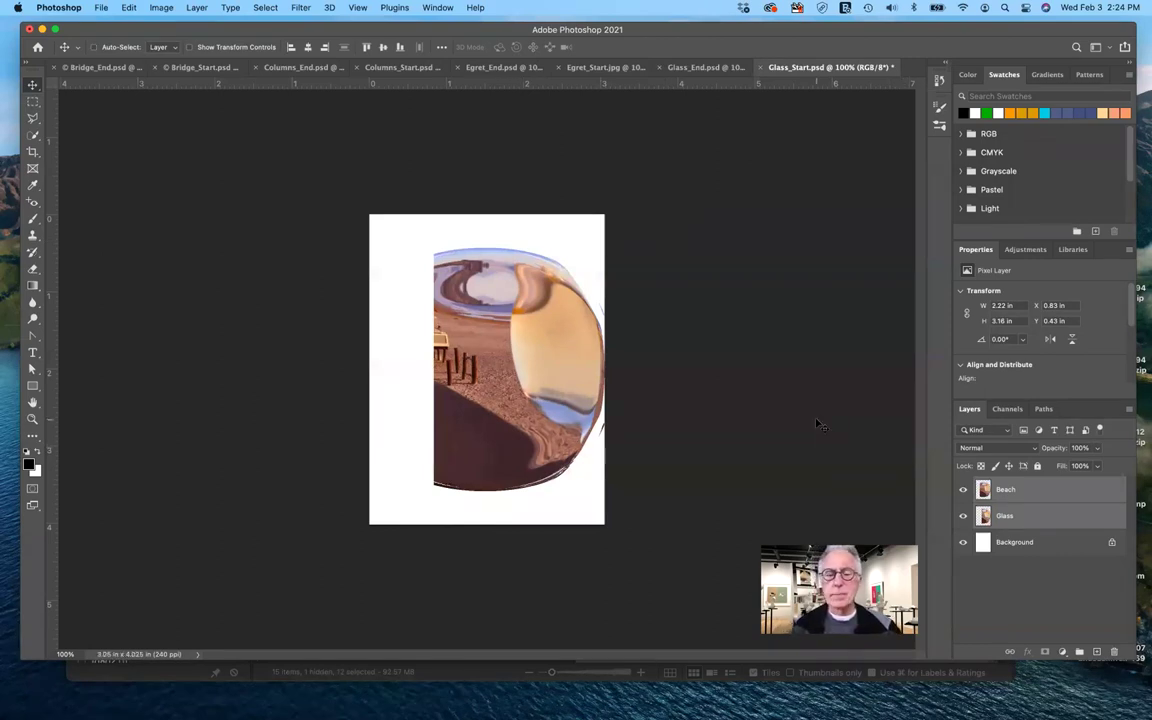
pyautogui.press('super+z')
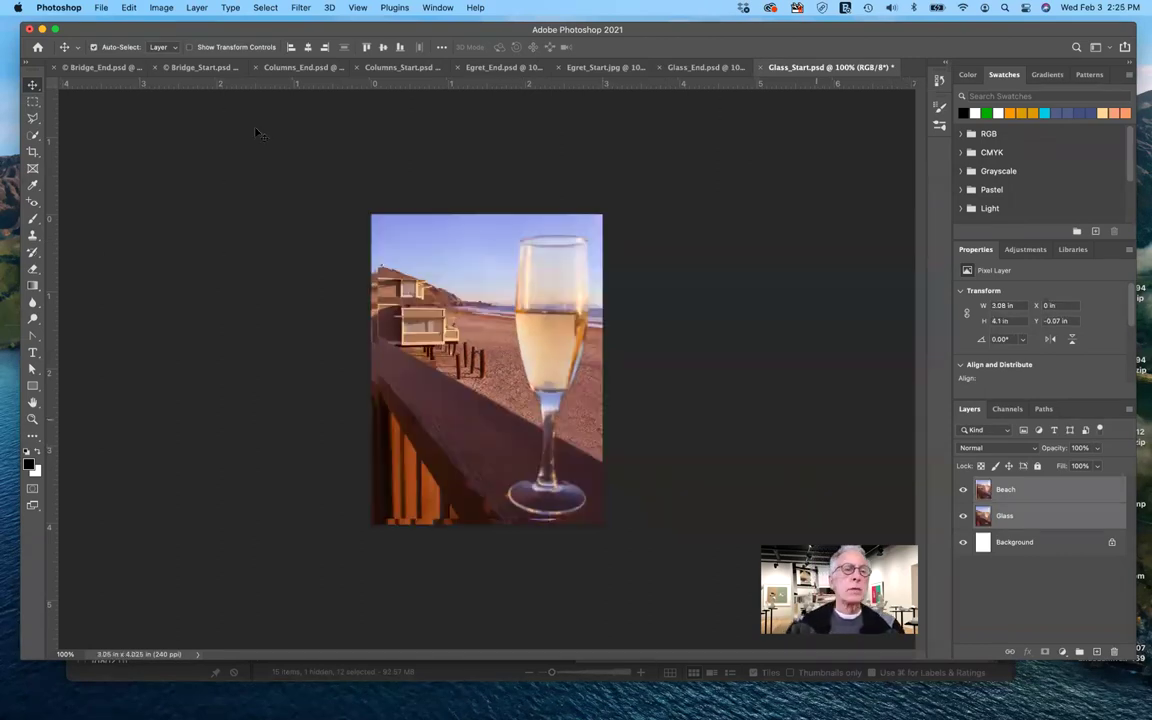
# - Auto-align the Beach and Glass layers using Auto projection, with Vignette Removal and Geometric Distortion turned off
pyautogui.click(129, 8)
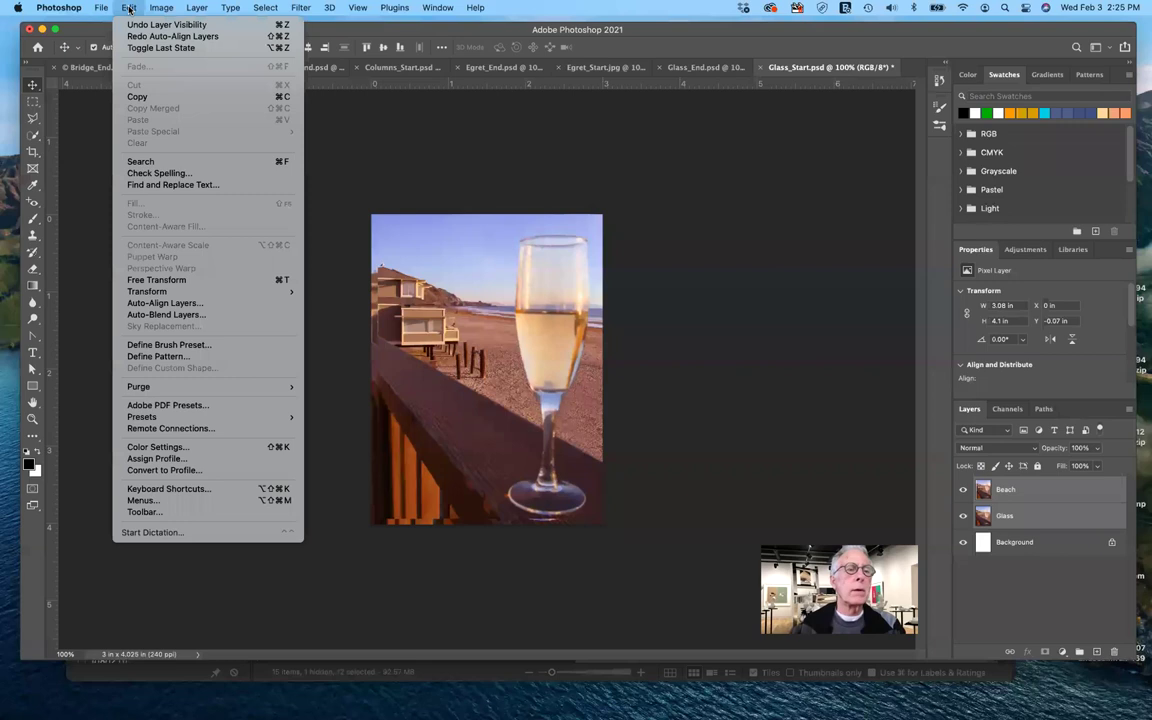
pyautogui.click(129, 8)
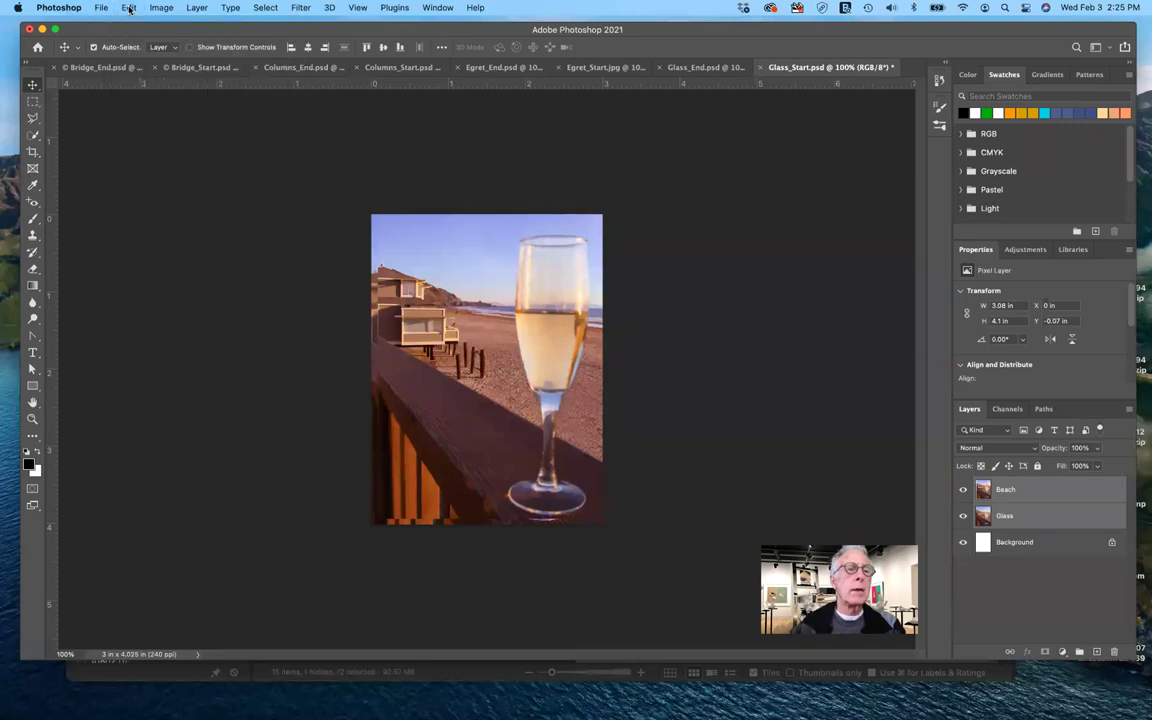
pyautogui.click(129, 8)
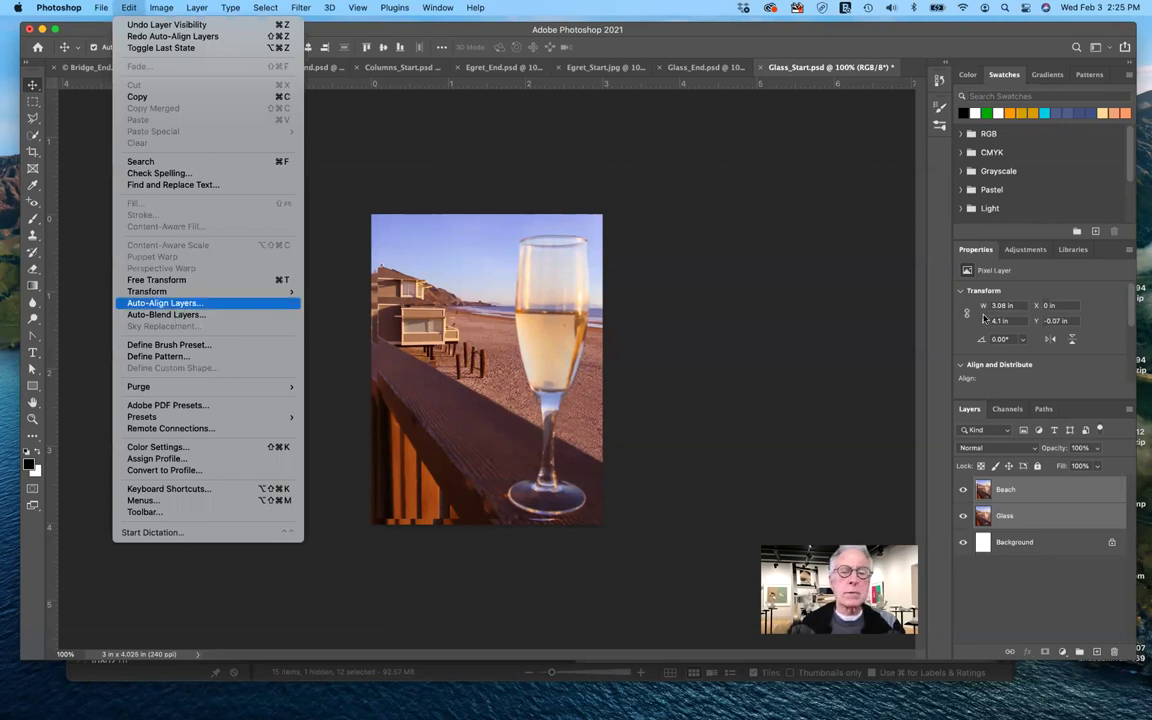
pyautogui.click(728, 352)
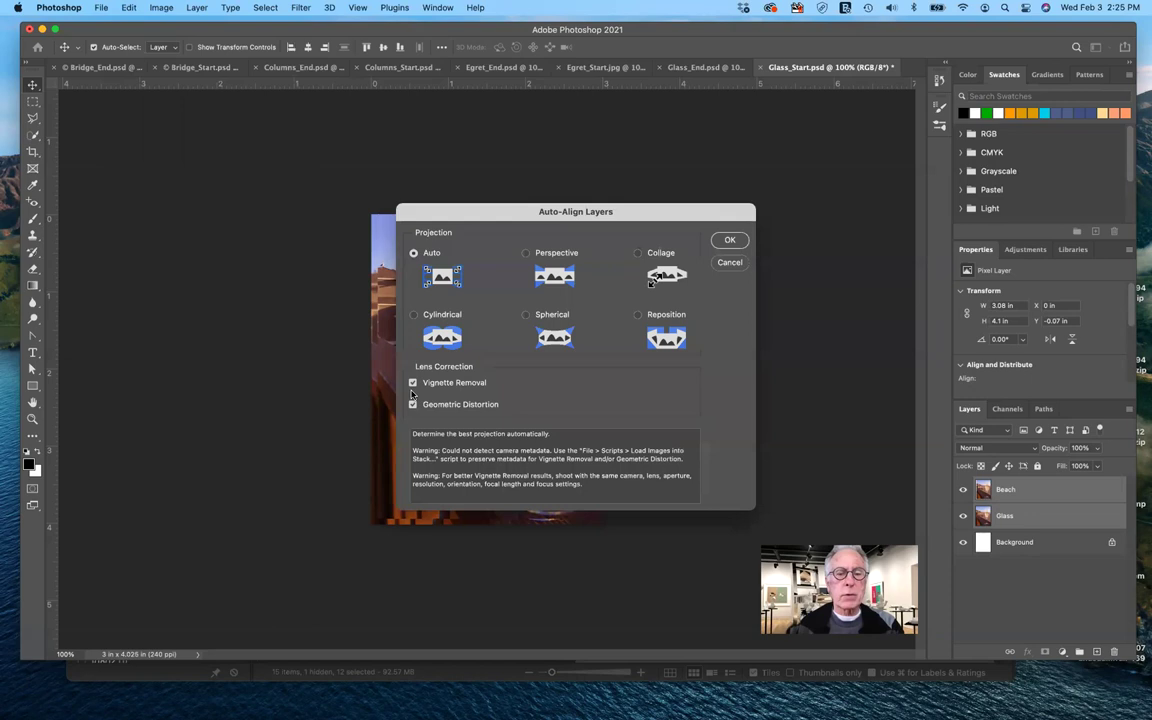
pyautogui.click(412, 383)
pyautogui.click(492, 406)
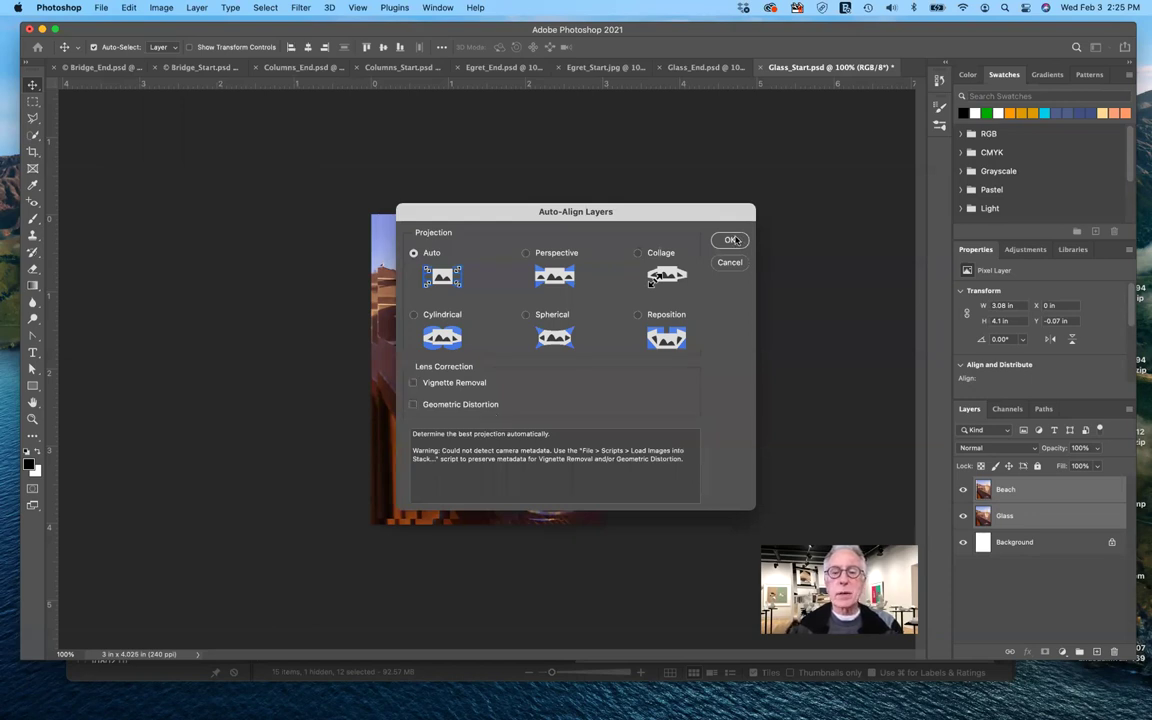
pyautogui.click(731, 240)
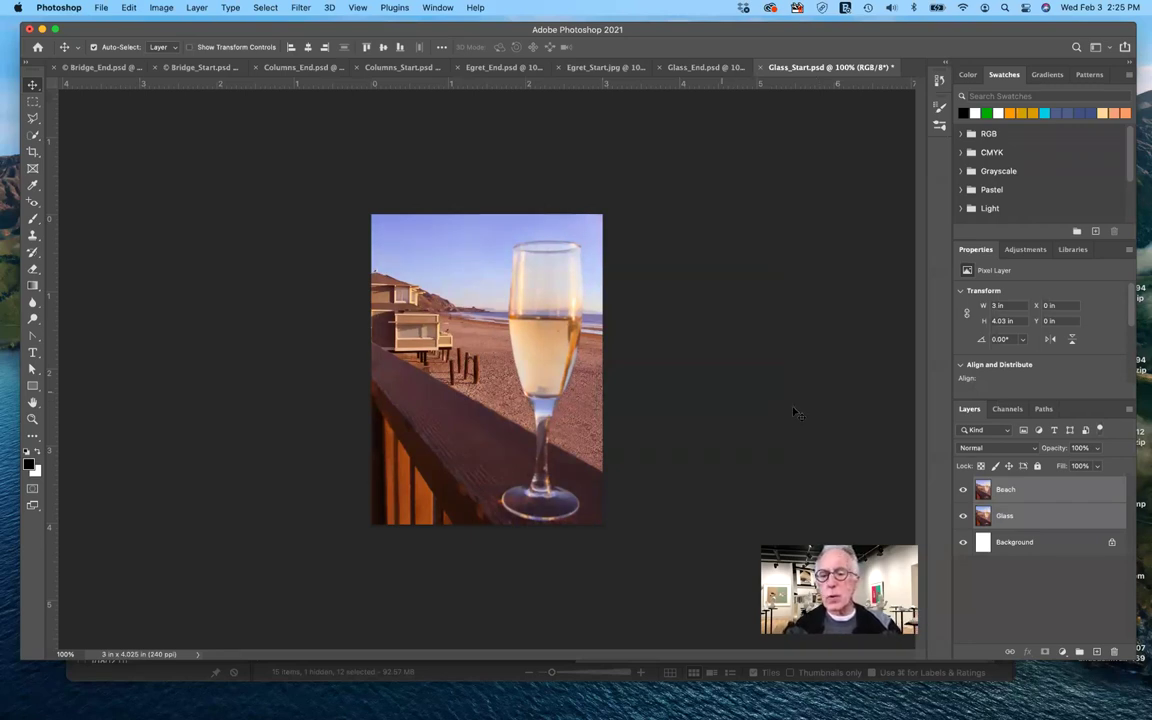
# - Check the alignment by repeatedly hiding and showing the Beach layer, leaving it visible
pyautogui.click(963, 490)
pyautogui.click(963, 491)
pyautogui.click(963, 490)
pyautogui.click(963, 491)
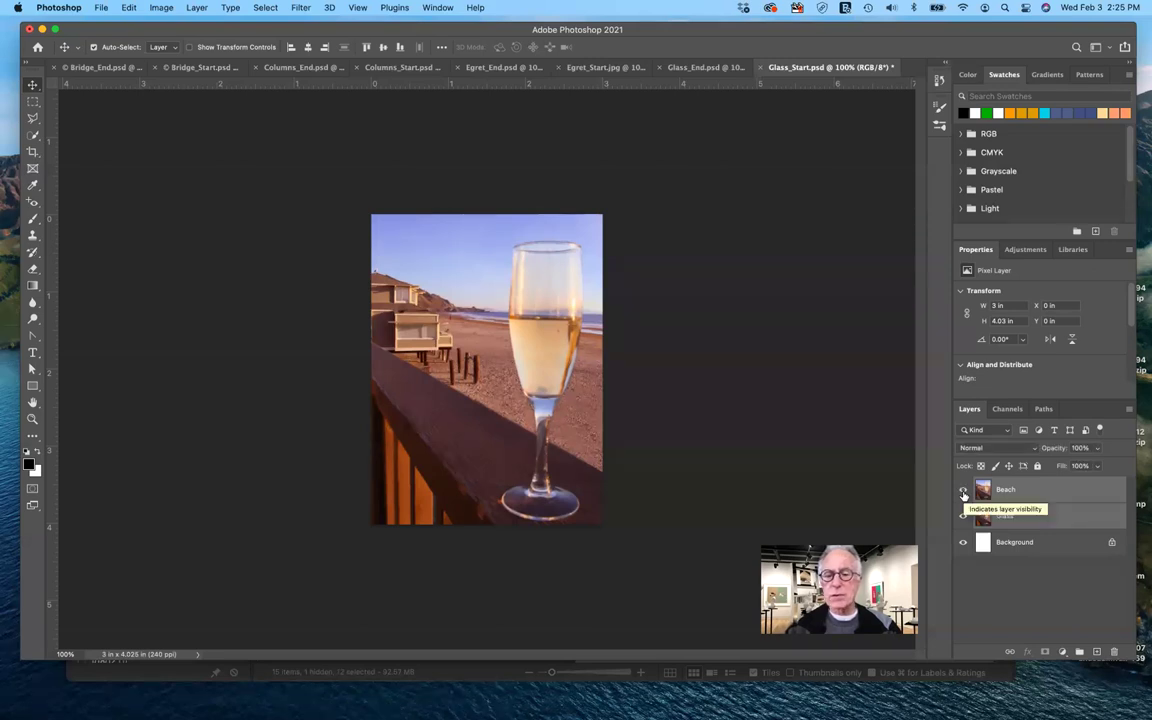
pyautogui.click(963, 490)
pyautogui.click(964, 491)
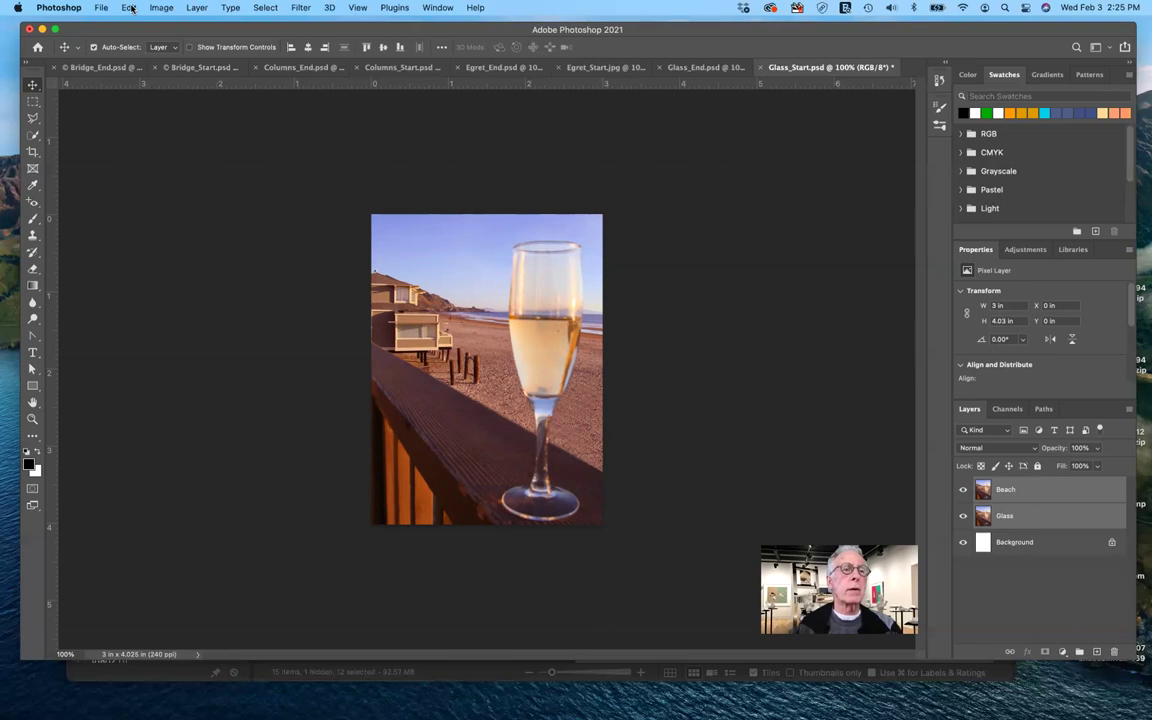
# - Auto-blend the Beach and Glass layers with Stack Images, Seamless Tones and Colors and Content Aware Fill Transparent Areas, and compare the merged layer on and off
pyautogui.click(131, 8)
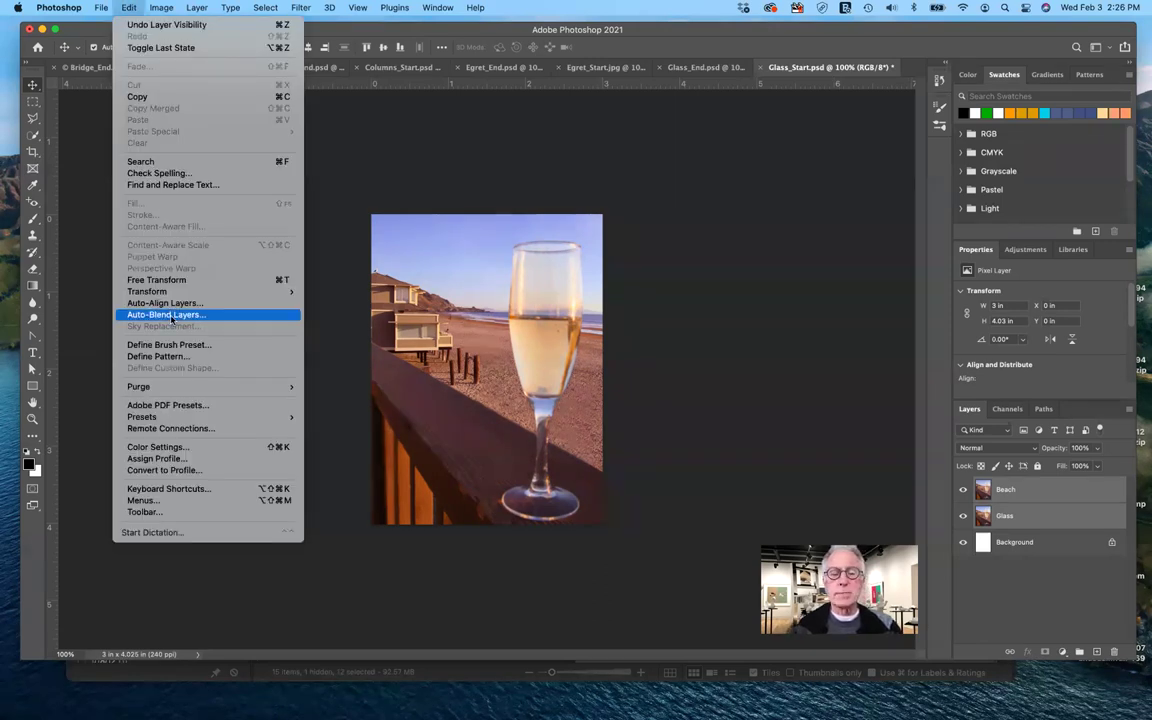
pyautogui.click(171, 316)
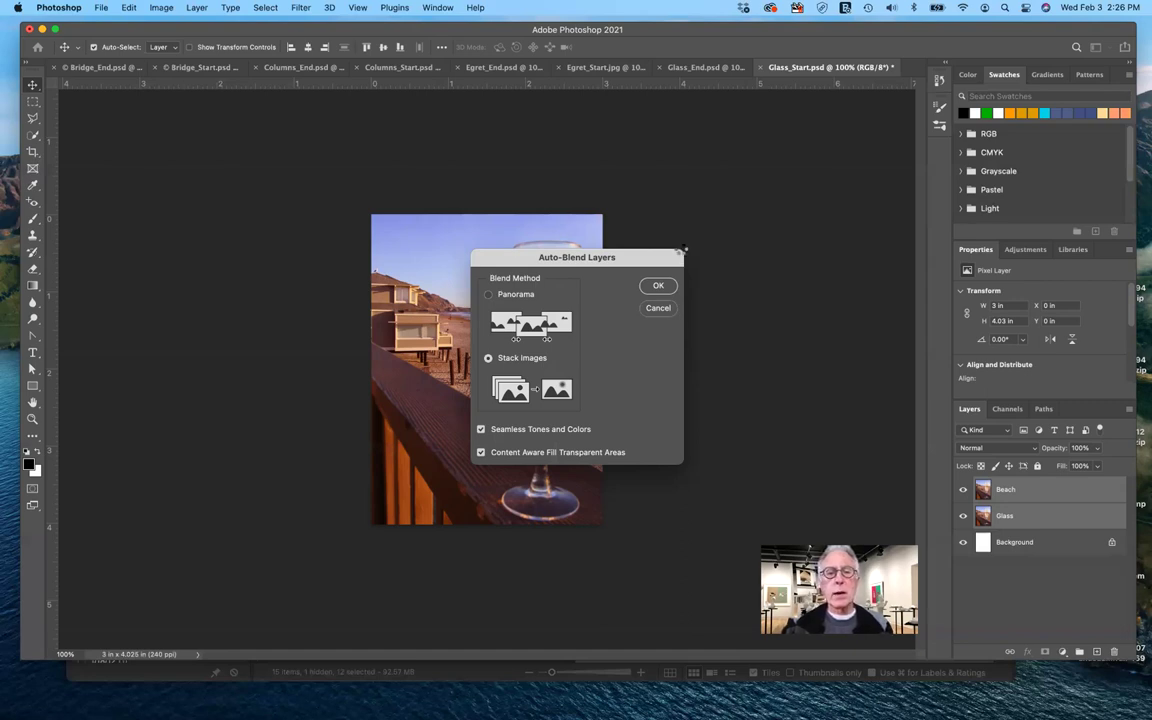
pyautogui.press('Return')
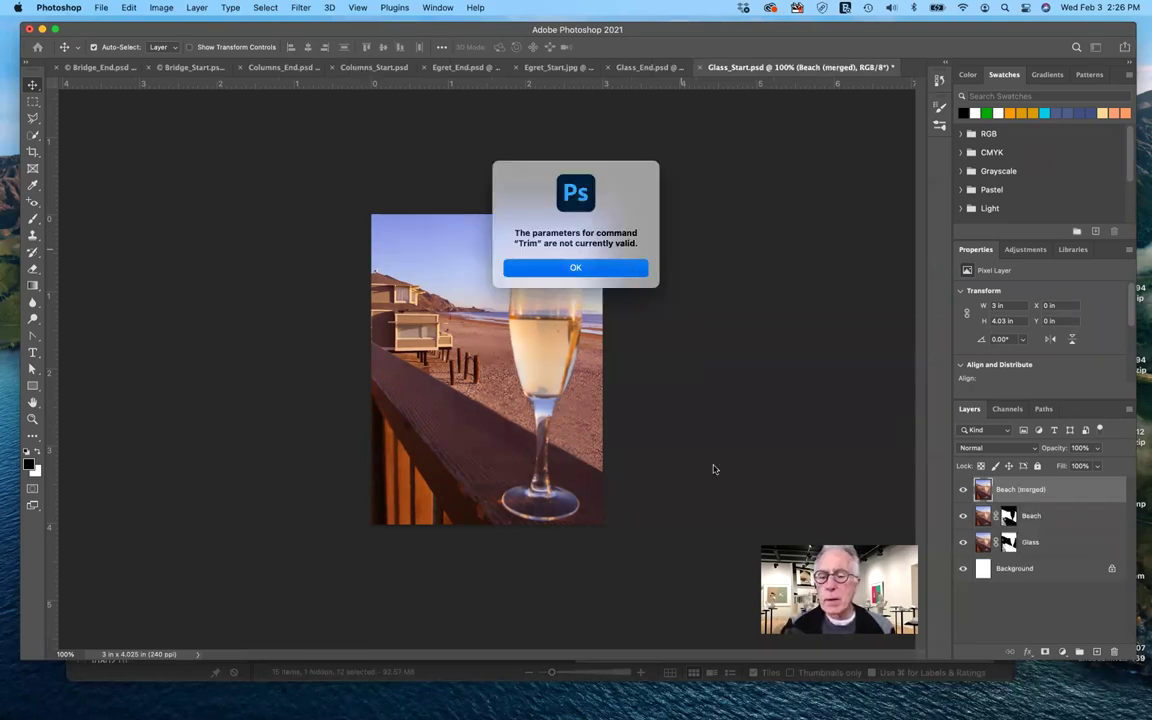
pyautogui.press('Return')
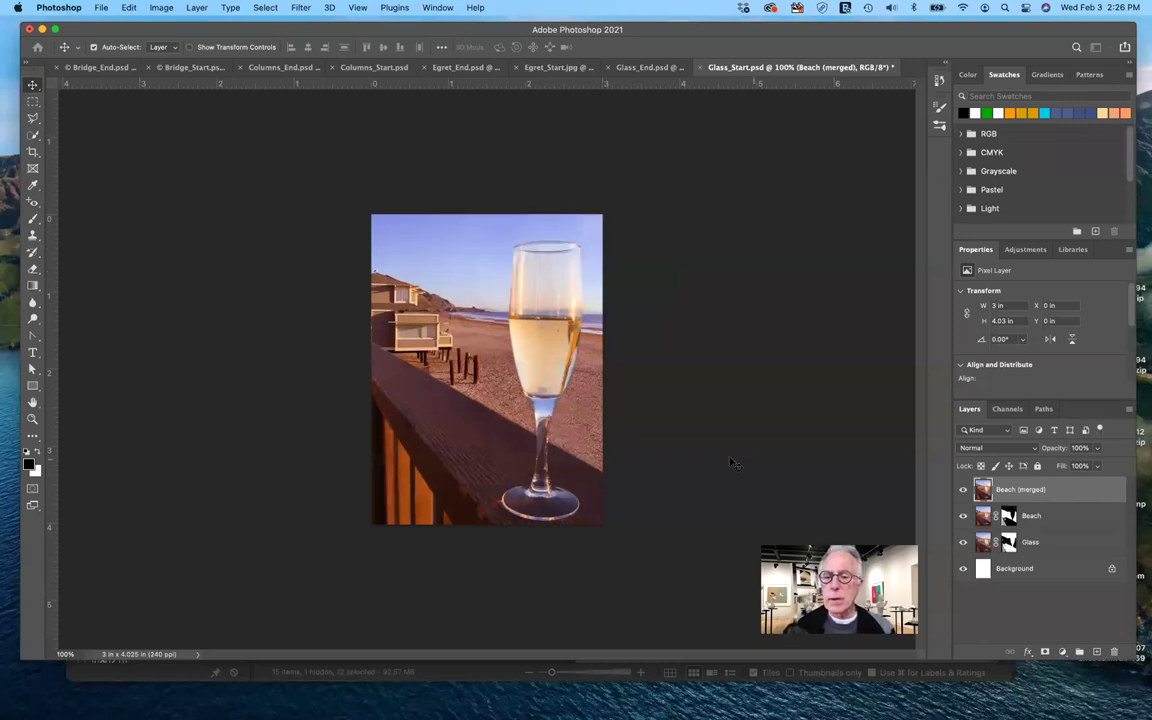
pyautogui.click(962, 490)
pyautogui.click(962, 490)
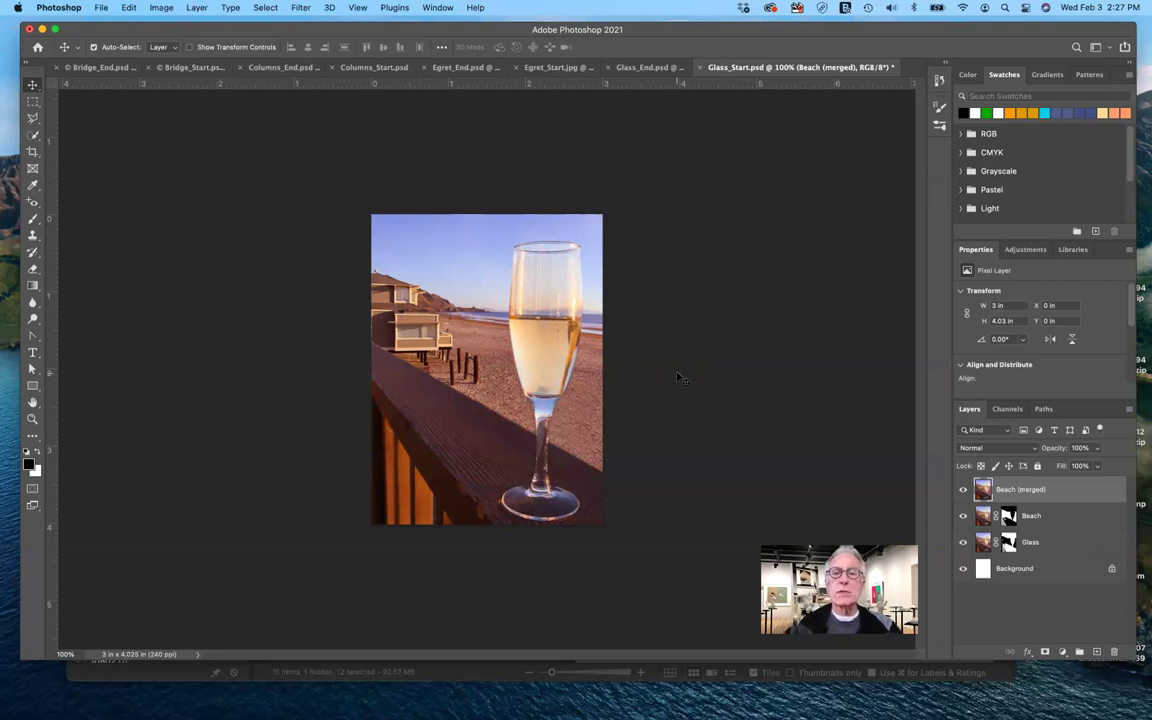
# - Close Glass_Start.psd without saving its changes, and close Glass_End.psd
pyautogui.click(701, 68)
pyautogui.click(575, 293)
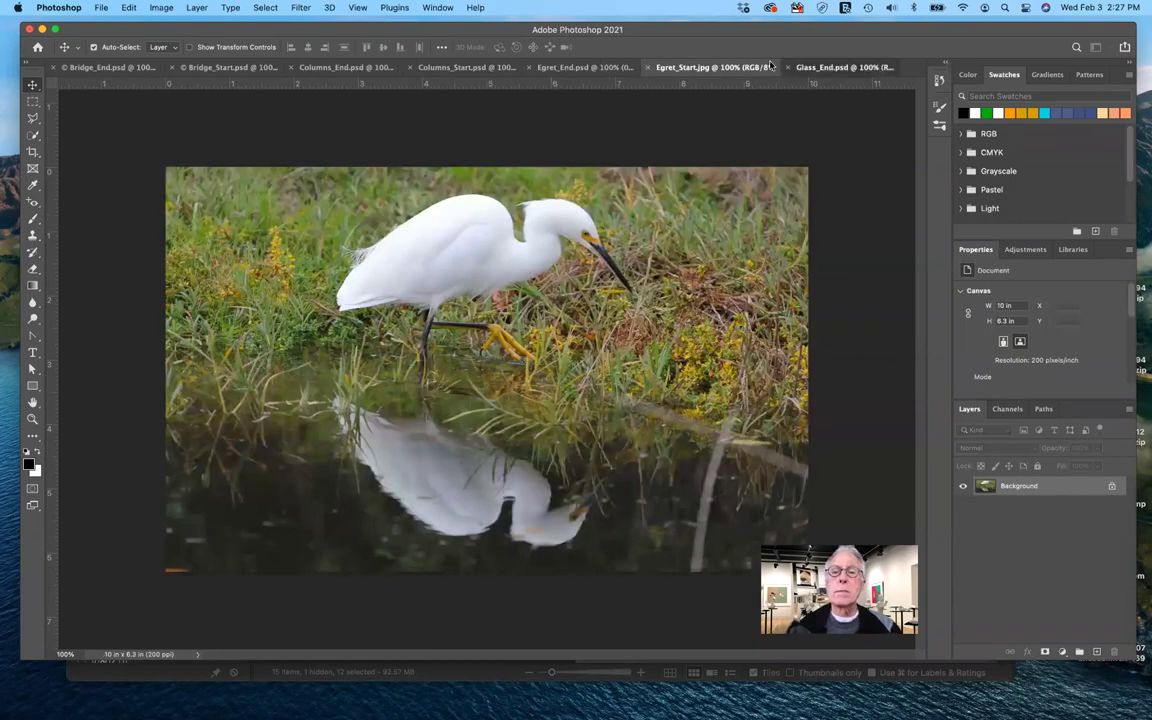
pyautogui.click(792, 67)
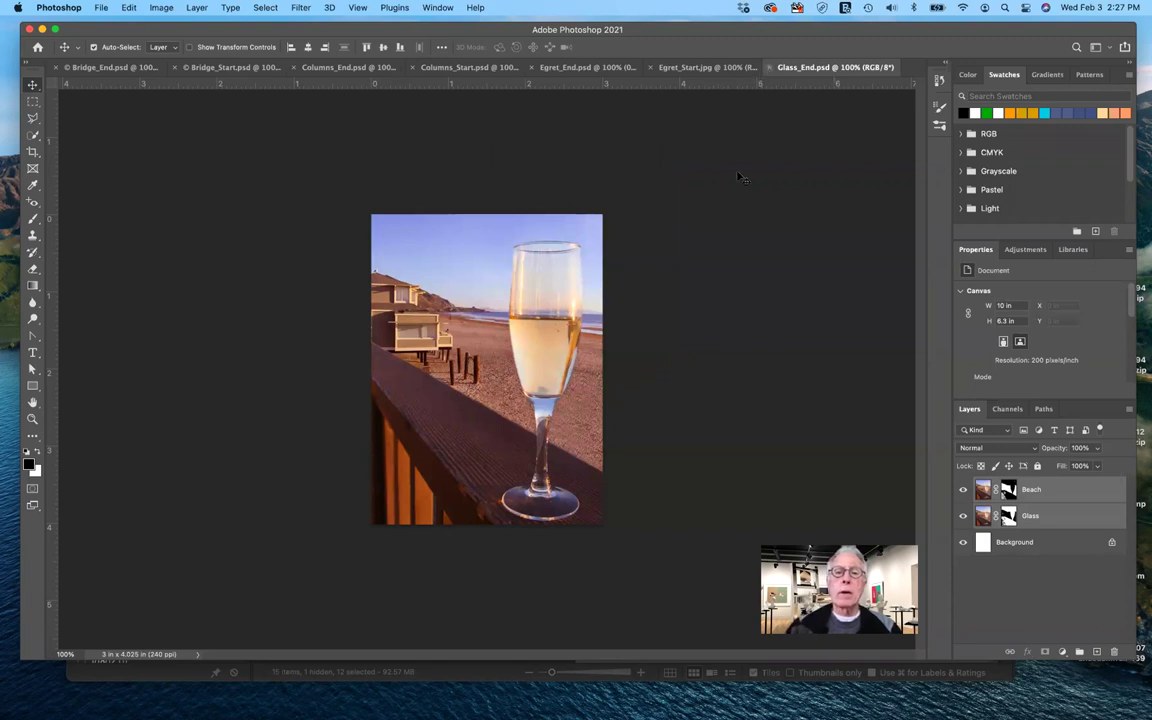
pyautogui.press('super+w')
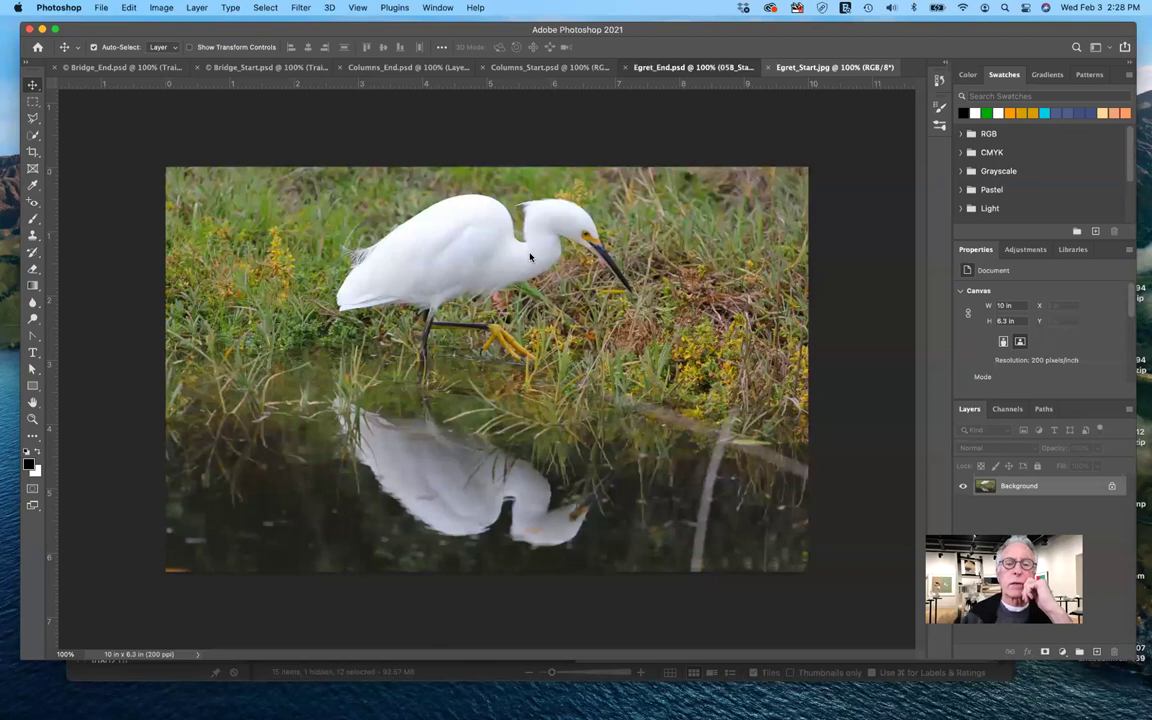
# - View the finished Egret_End.psd with its Blur Gallery smart filter, and return to Egret_Start.jpg
pyautogui.hotkey('ctrl', 'shift', 'Tab')
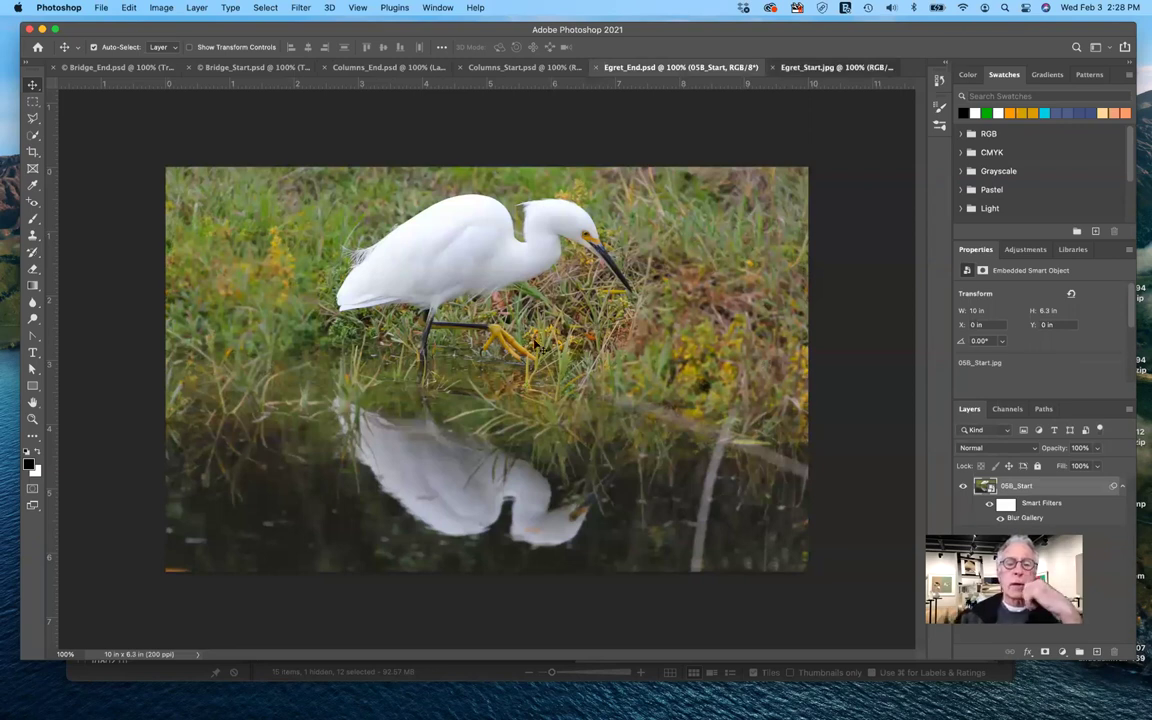
pyautogui.hotkey('ctrl', 'Tab')
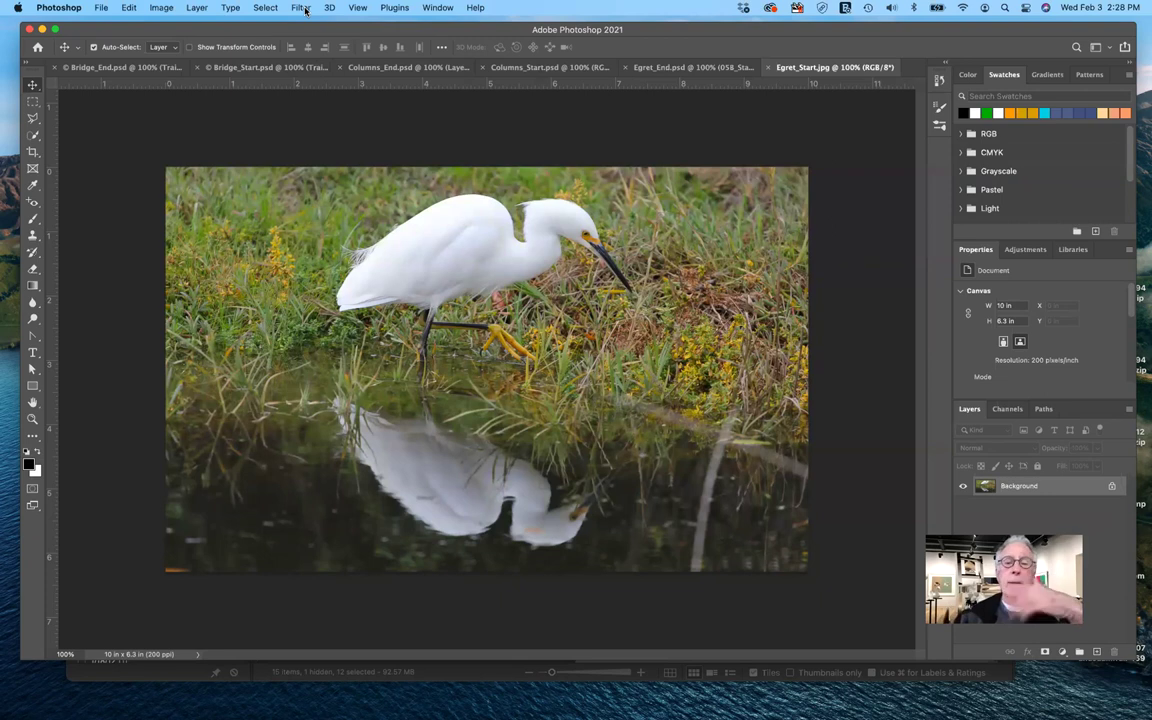
# - Start an Iris Blur on the egret photo, center its flattened ellipse on the bird and spread the feather handles to widen the sharp zone
pyautogui.click(302, 8)
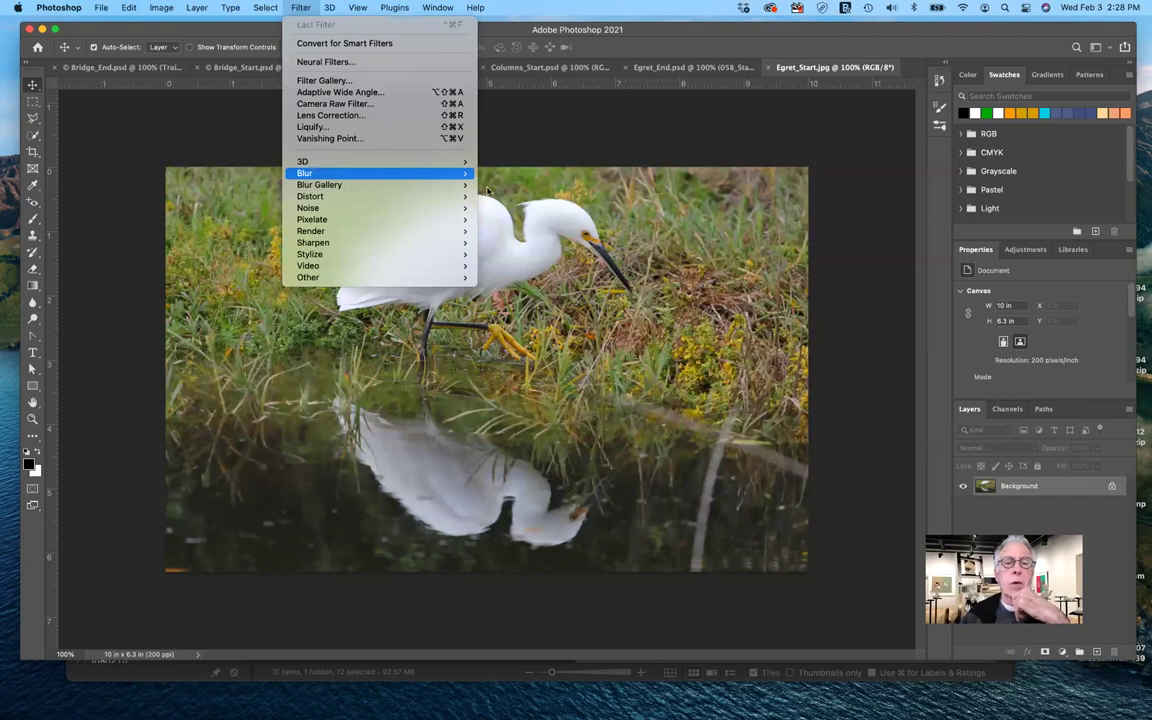
pyautogui.moveTo(488, 192)
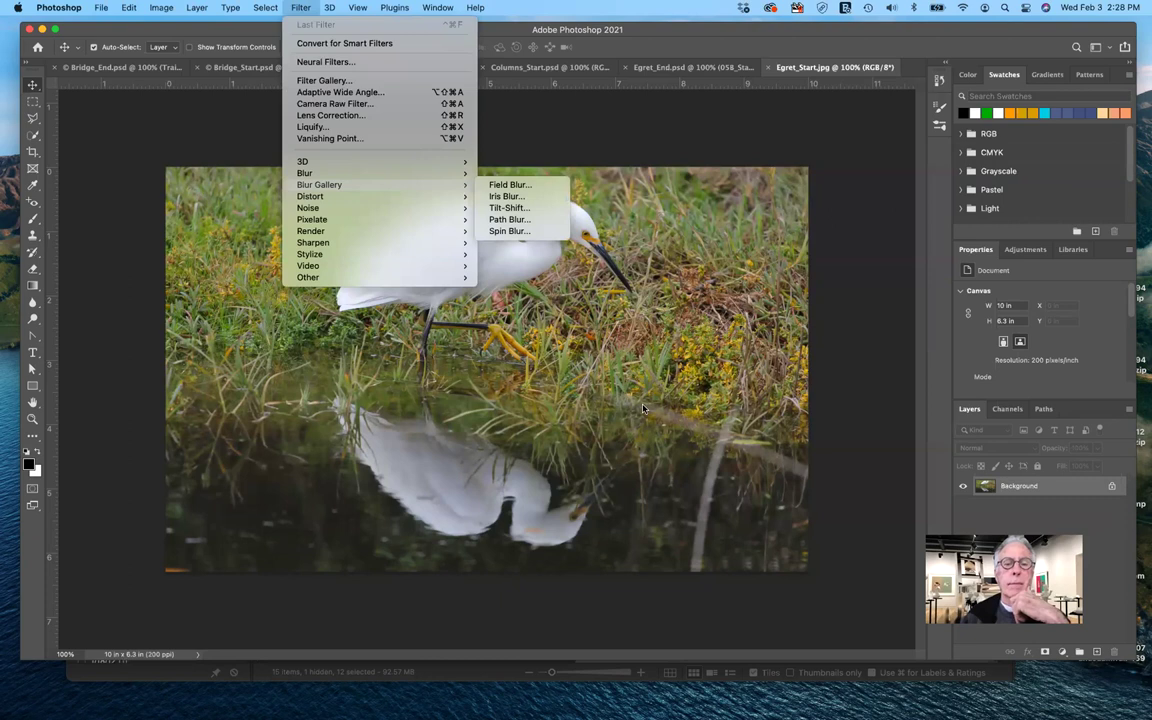
pyautogui.click(527, 257)
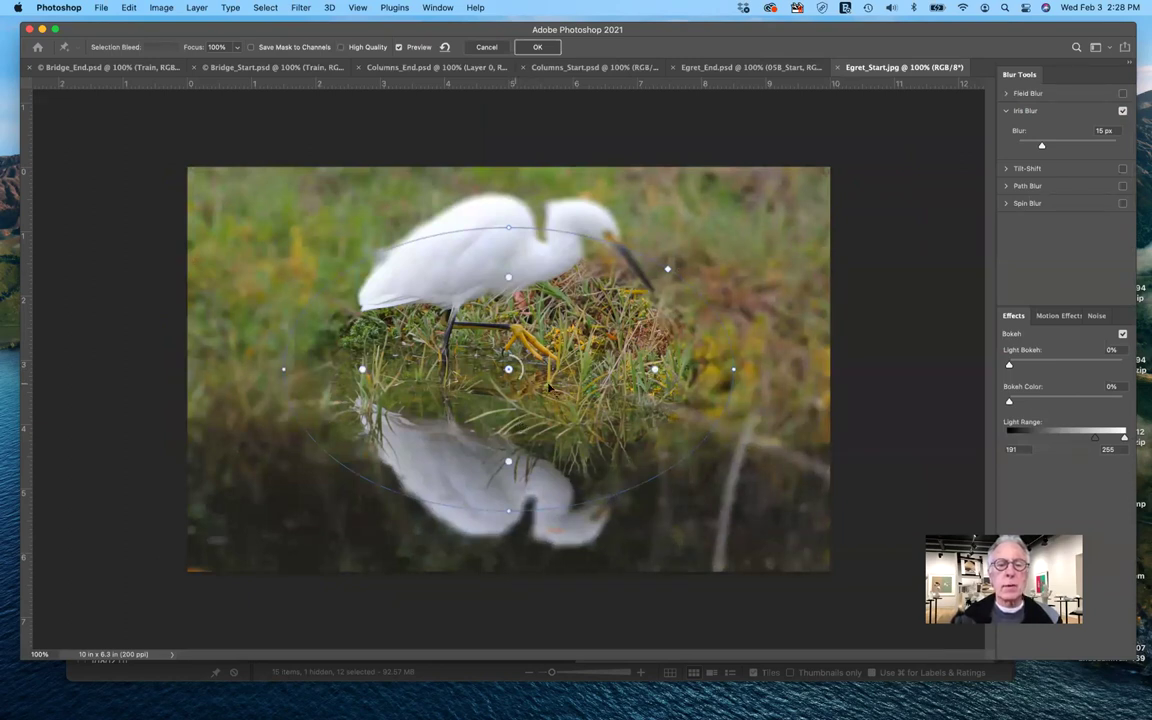
pyautogui.moveTo(508, 369); pyautogui.dragTo(514, 318)
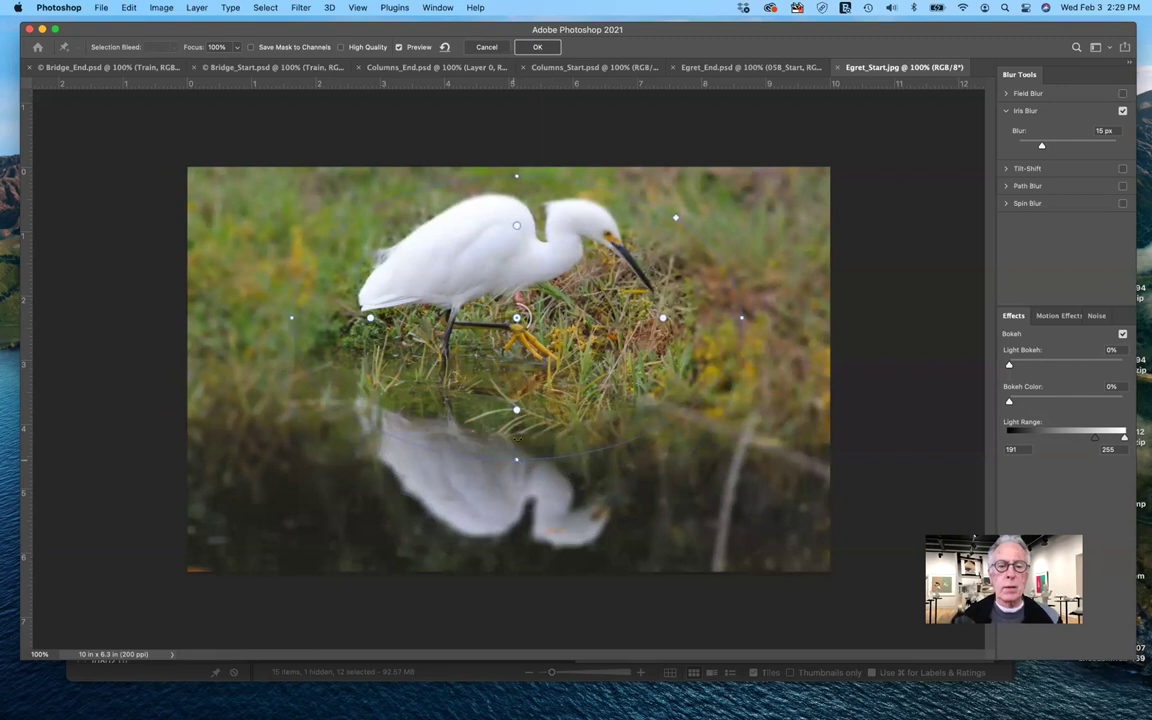
pyautogui.moveTo(516, 438); pyautogui.dragTo(517, 441)
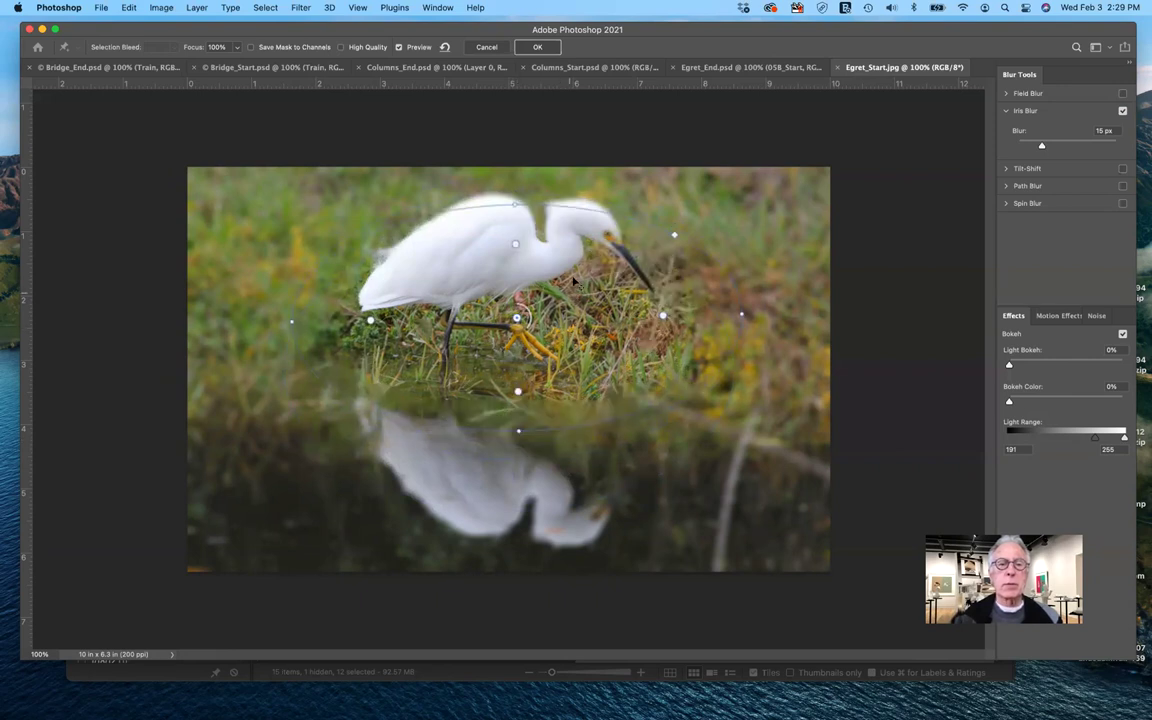
pyautogui.moveTo(516, 318); pyautogui.dragTo(522, 286)
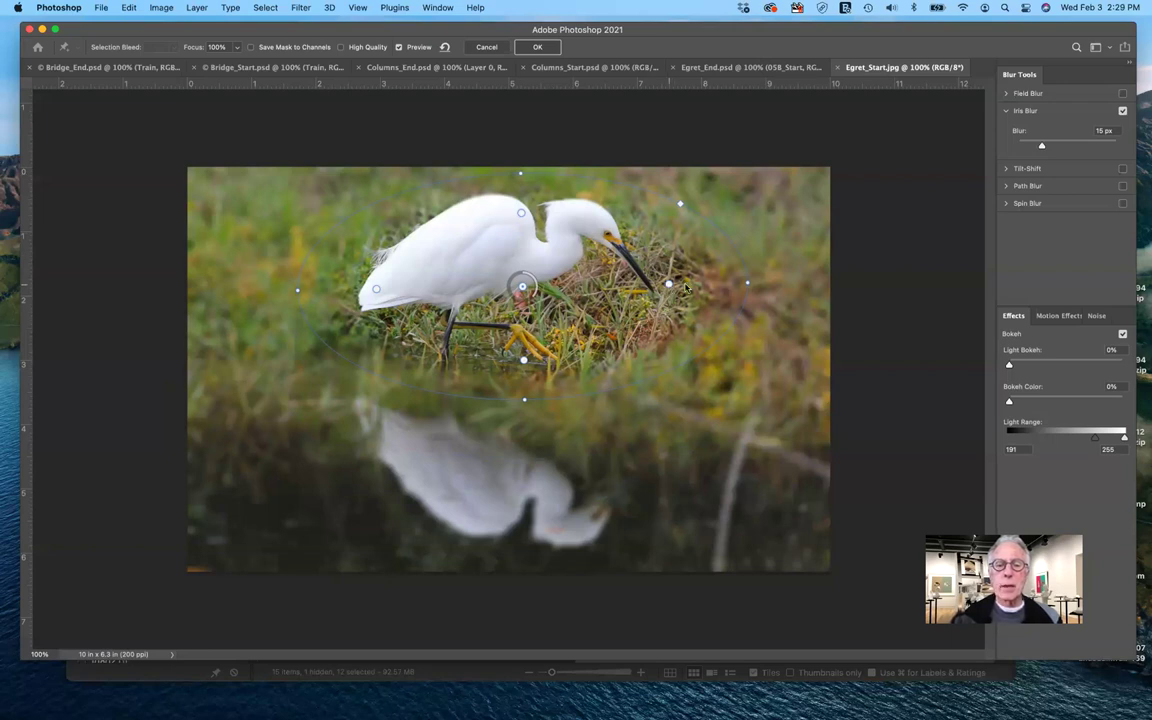
pyautogui.moveTo(700, 289); pyautogui.dragTo(712, 287)
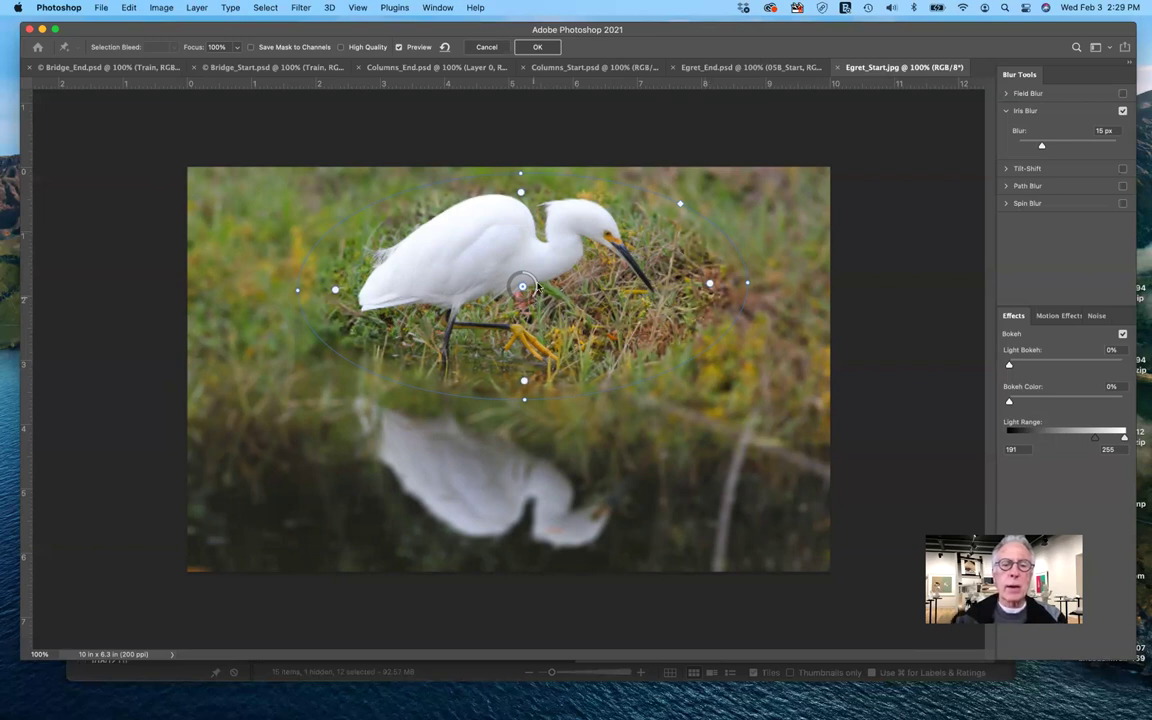
# - Set the Iris Blur amount to 11 px and apply the filter
pyautogui.moveTo(535, 285); pyautogui.dragTo(535, 292)
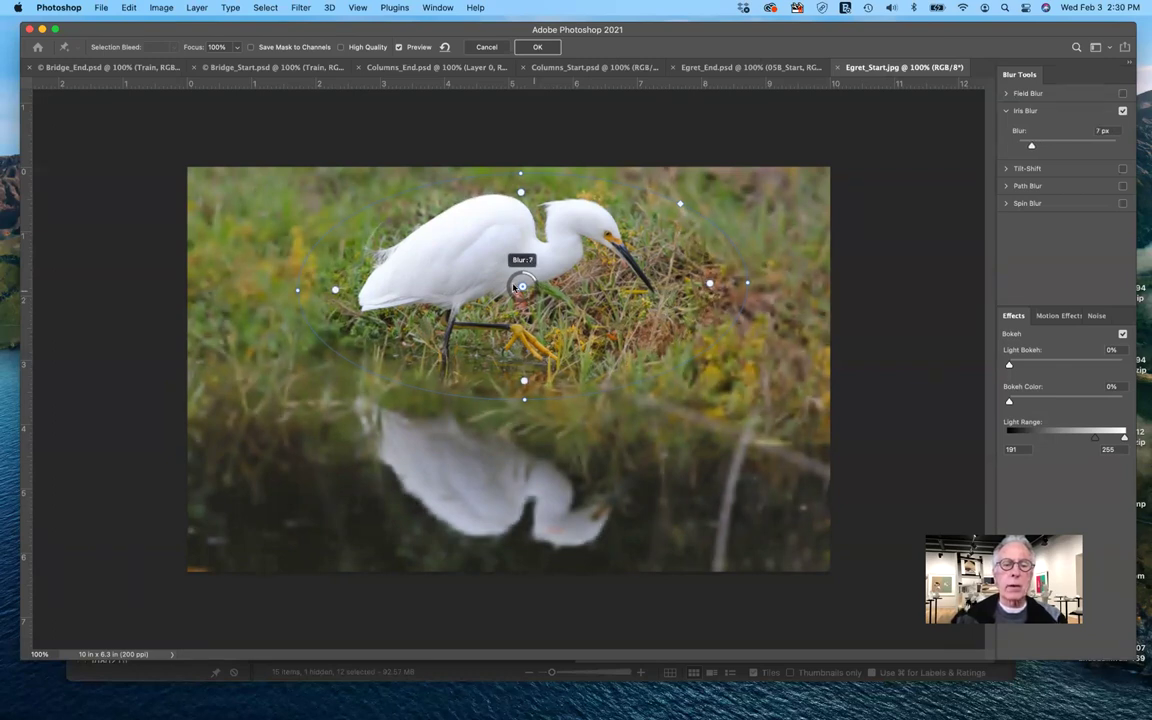
pyautogui.moveTo(514, 287); pyautogui.dragTo(564, 368)
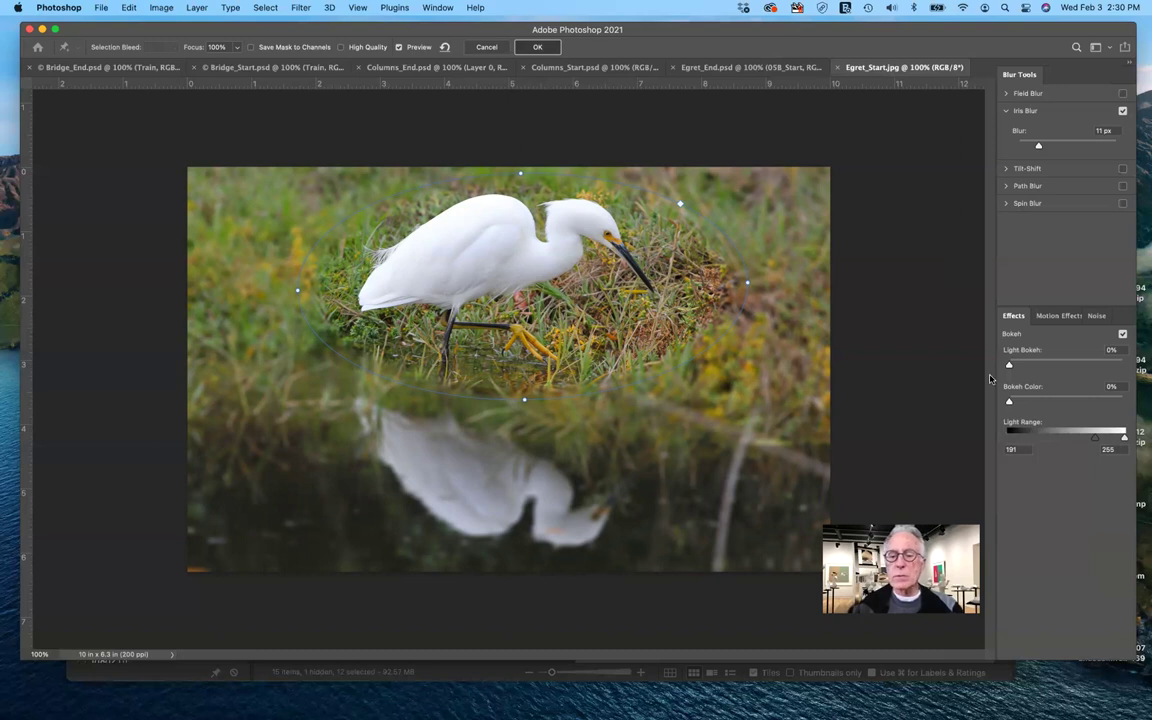
pyautogui.press('Return')
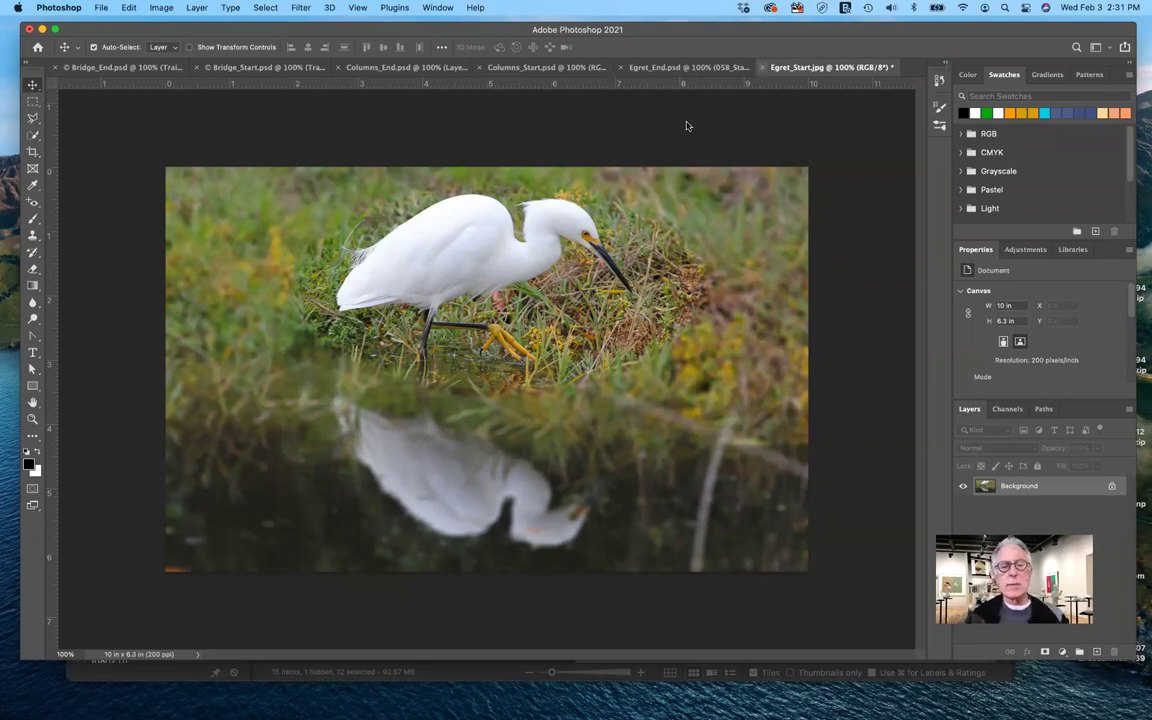
# - Close Egret_Start.jpg without saving its changes, and close Egret_End.psd
pyautogui.click(761, 68)
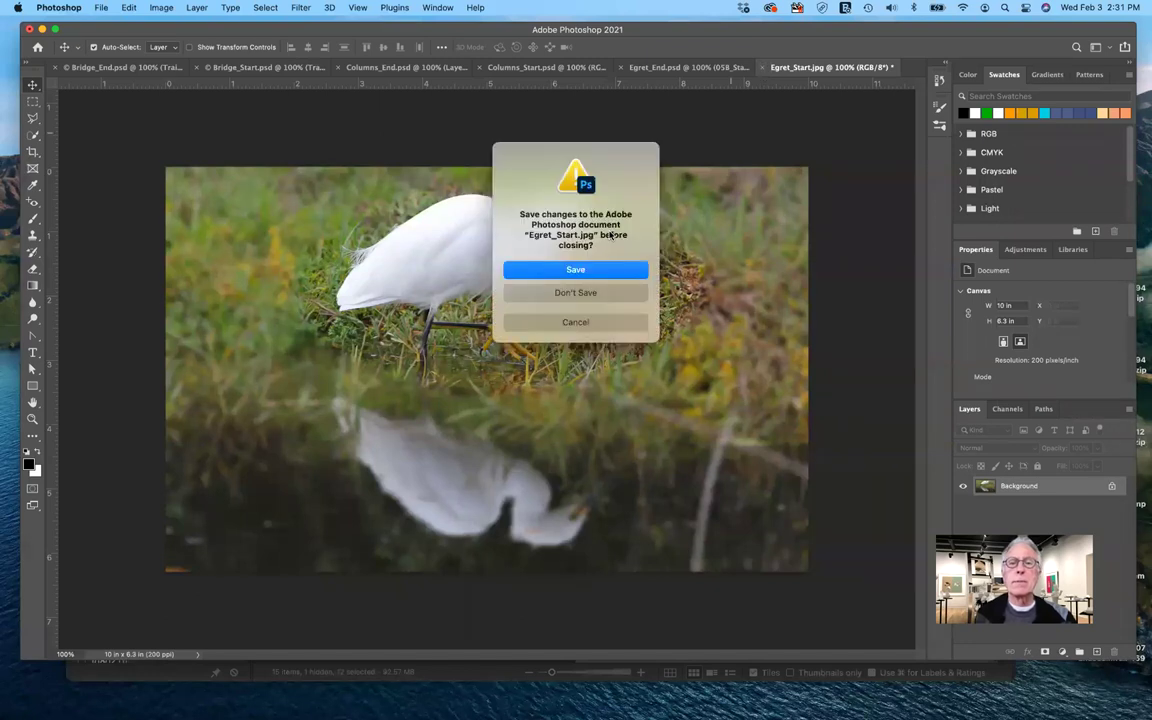
pyautogui.press('Escape')
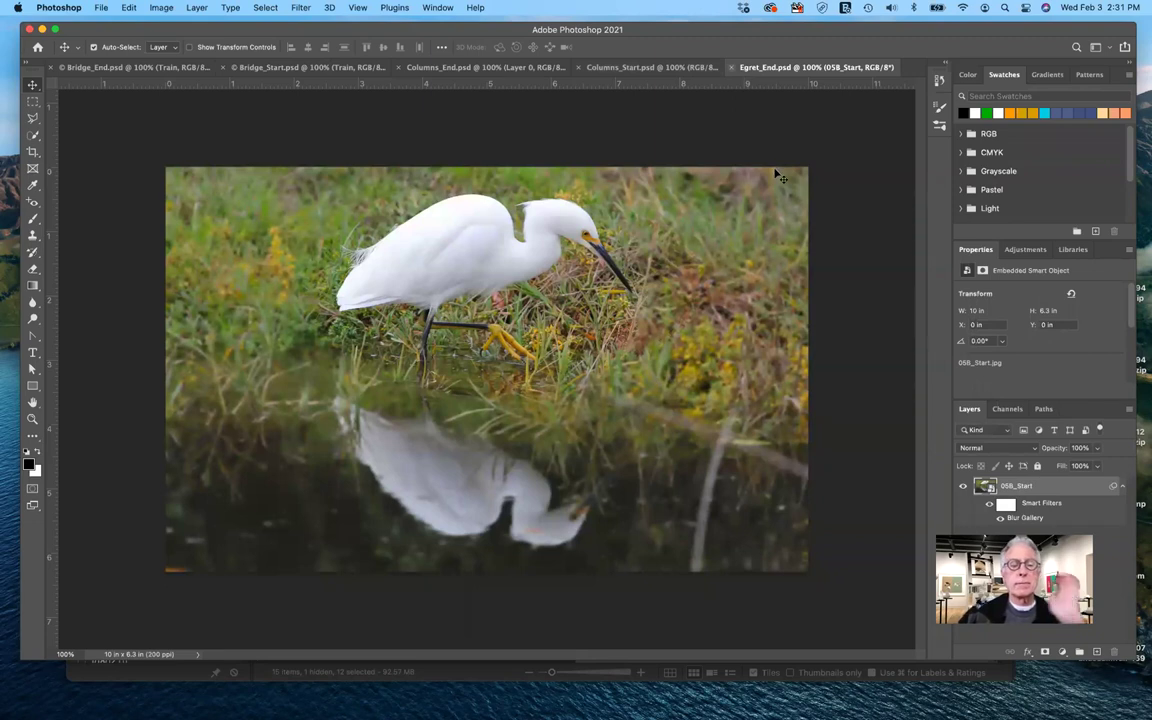
pyautogui.press('super+w')
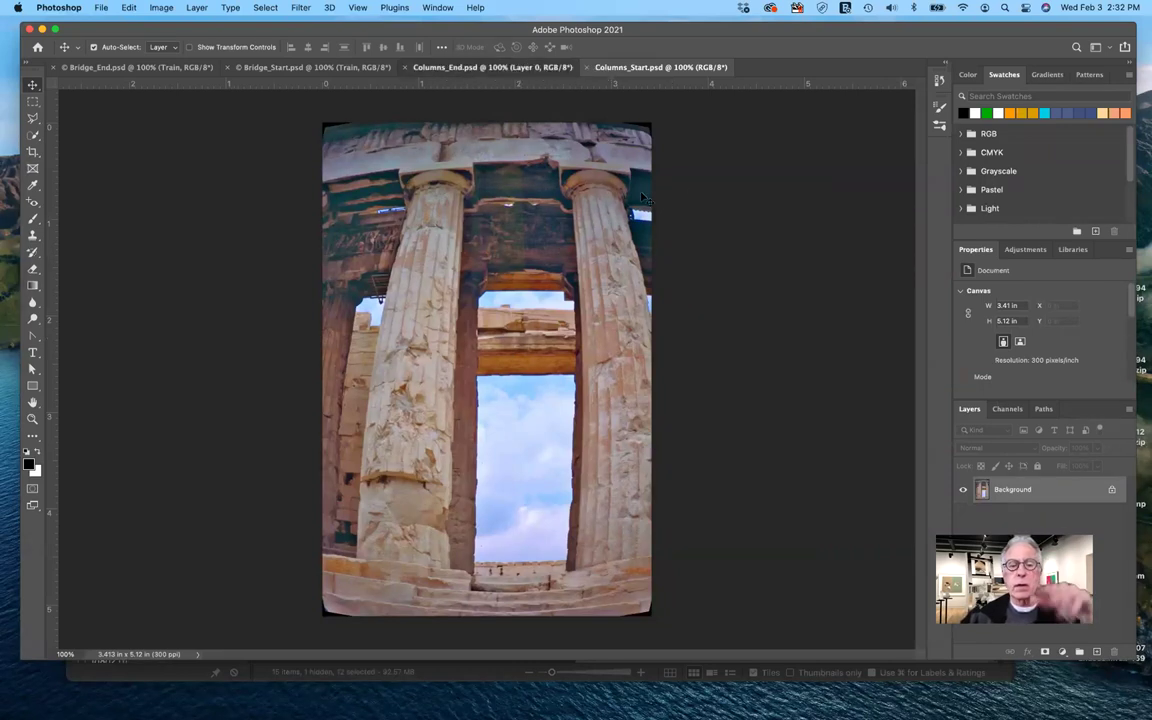
# - After viewing the finished Columns_End.psd, duplicate the Background layer of Columns_Start.psd and hide the original
pyautogui.hotkey('ctrl', 'shift', 'Tab')
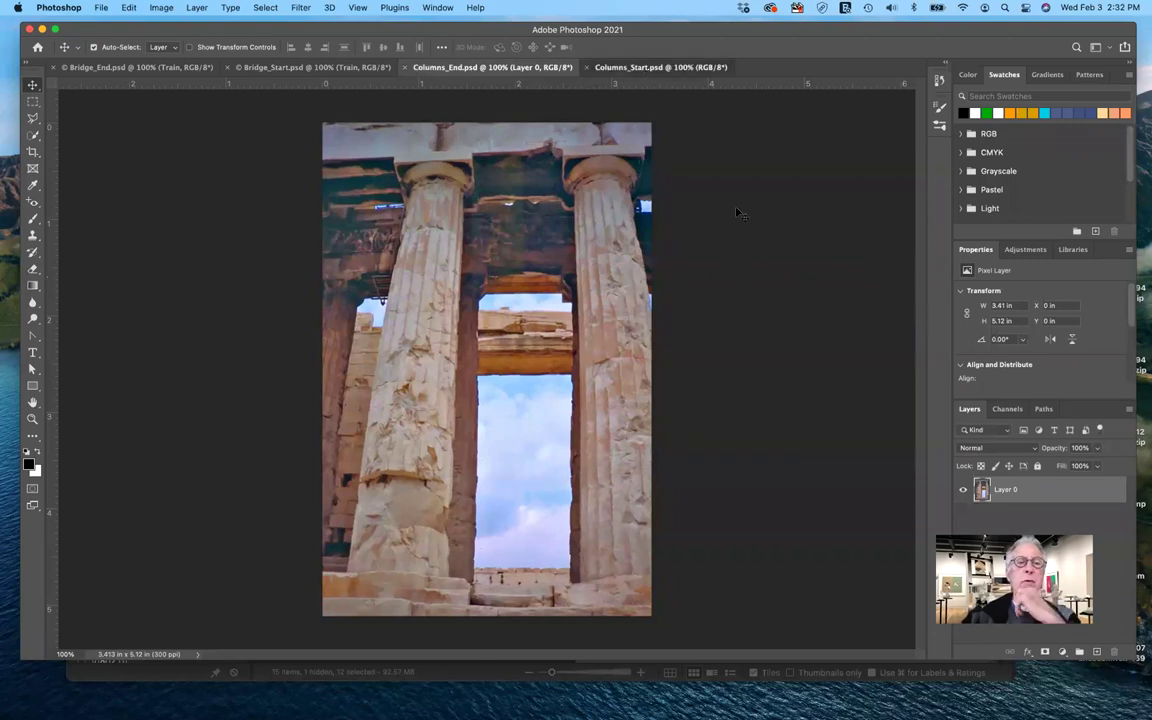
pyautogui.hotkey('ctrl', 'Tab')
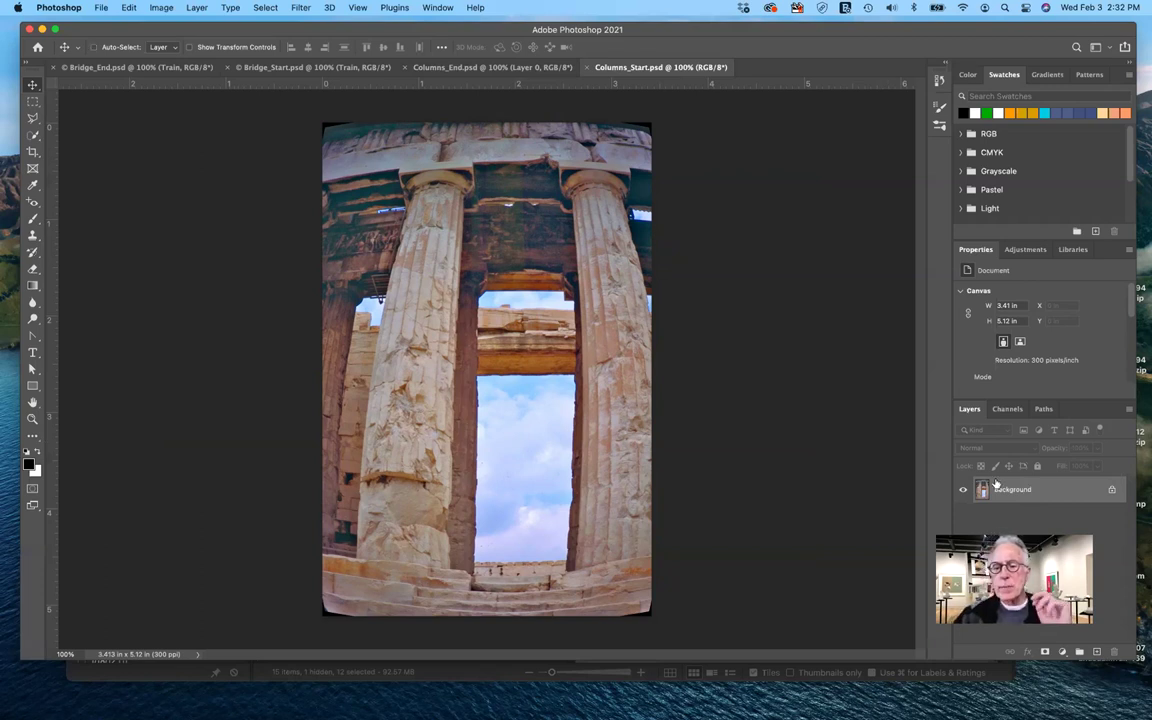
pyautogui.press('super+j')
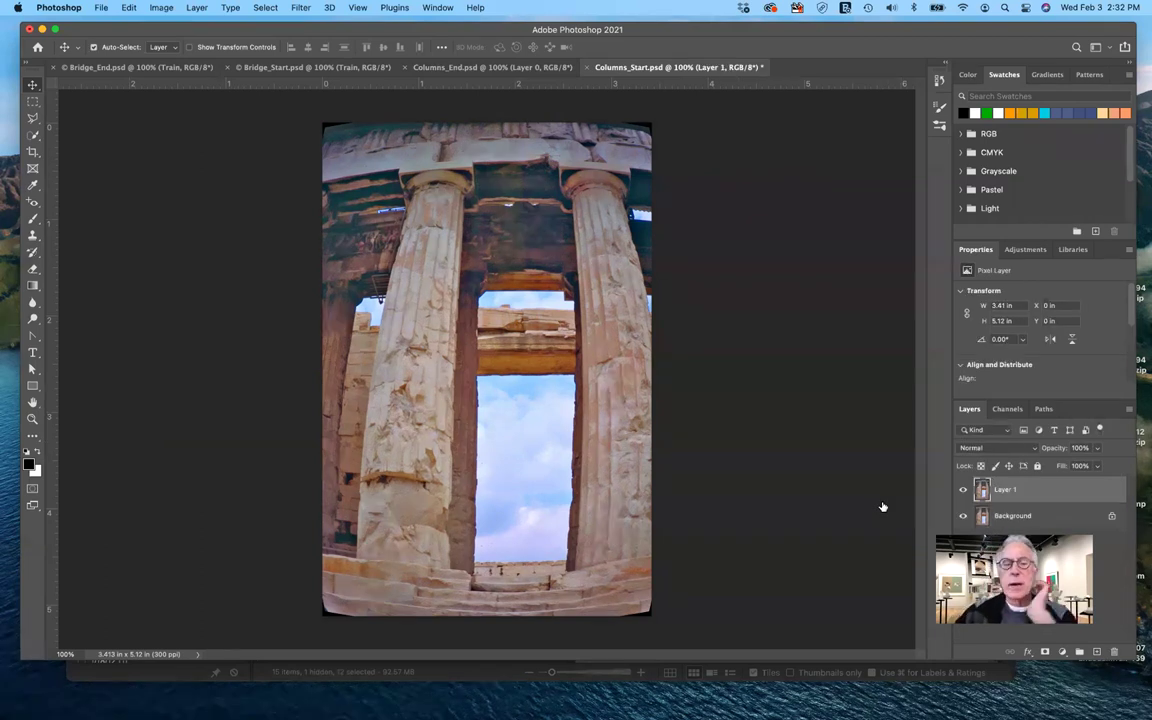
pyautogui.click(963, 515)
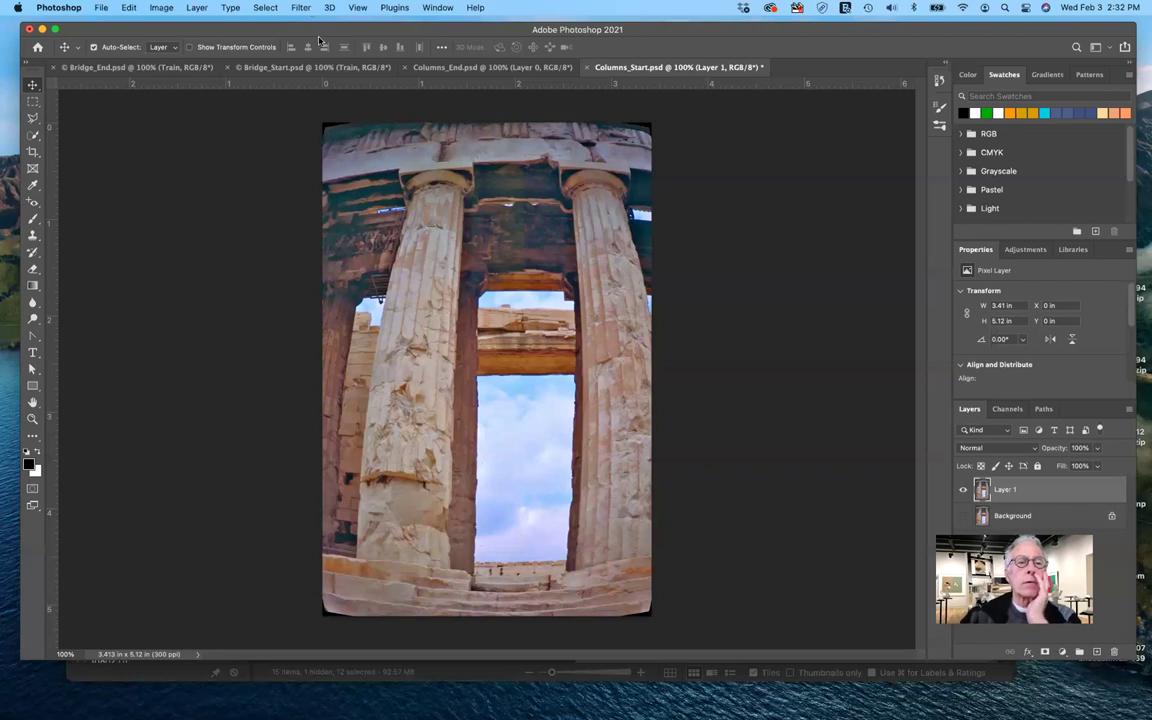
# - Start the Lens Correction filter on Layer 1 and raise the custom Remove Distortion value to +100.00
pyautogui.click(302, 8)
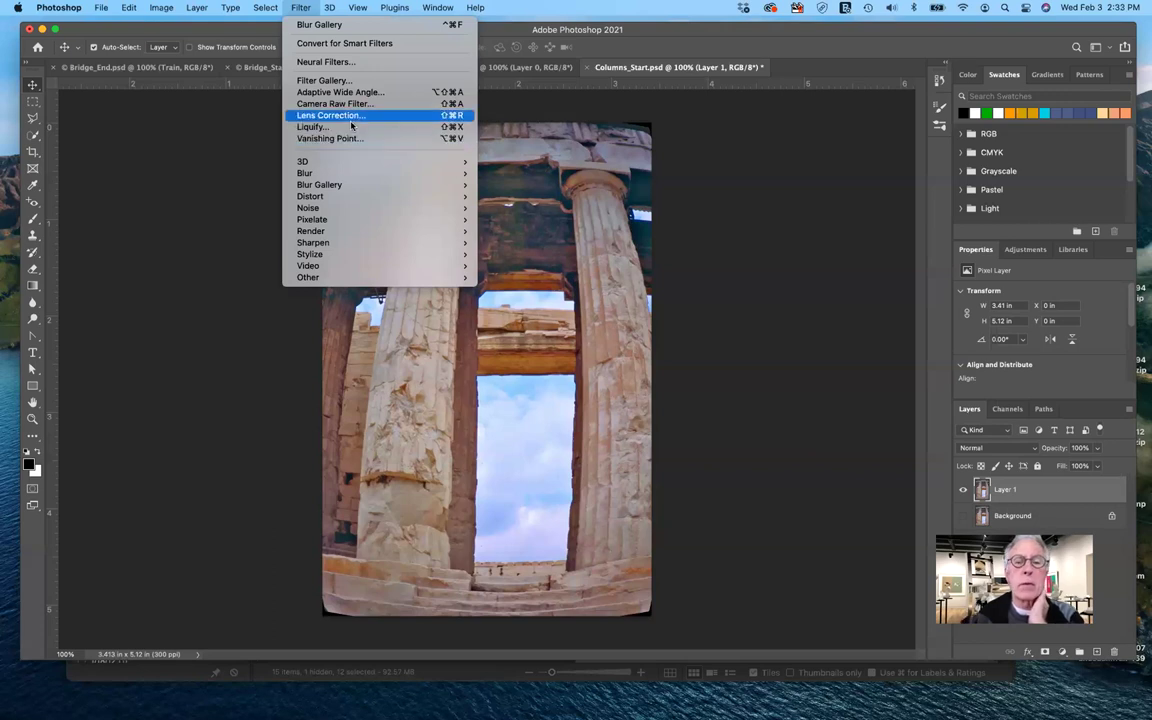
pyautogui.click(748, 234)
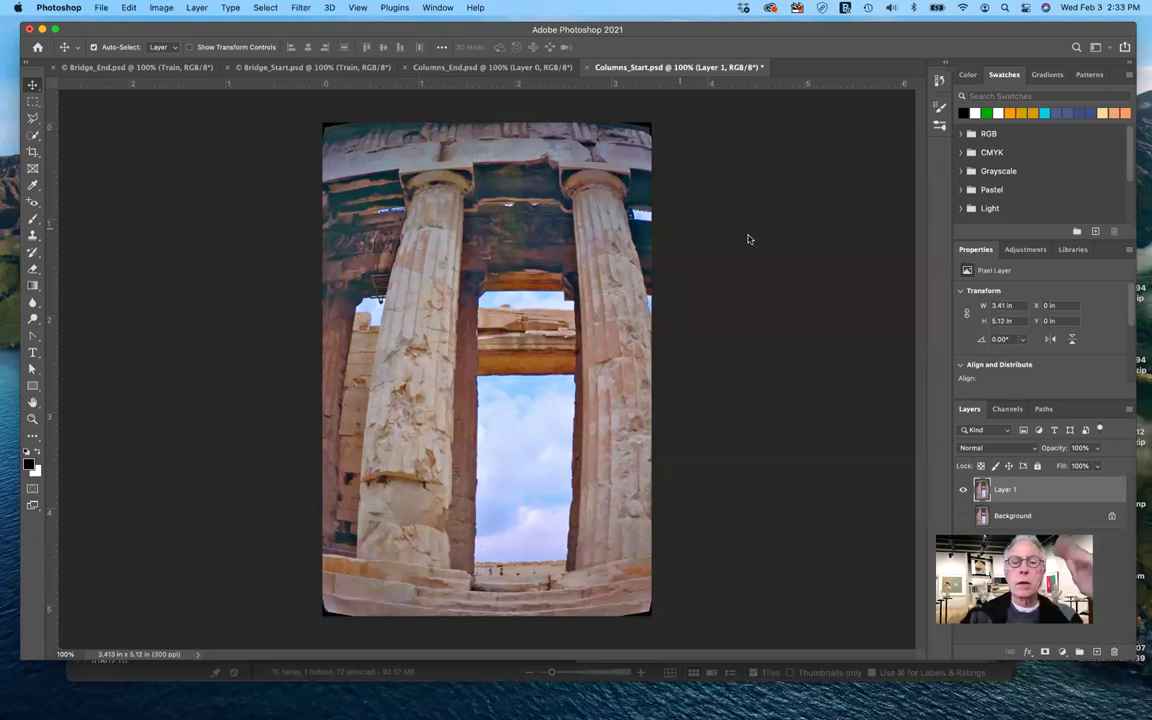
pyautogui.press('super+shift+r')
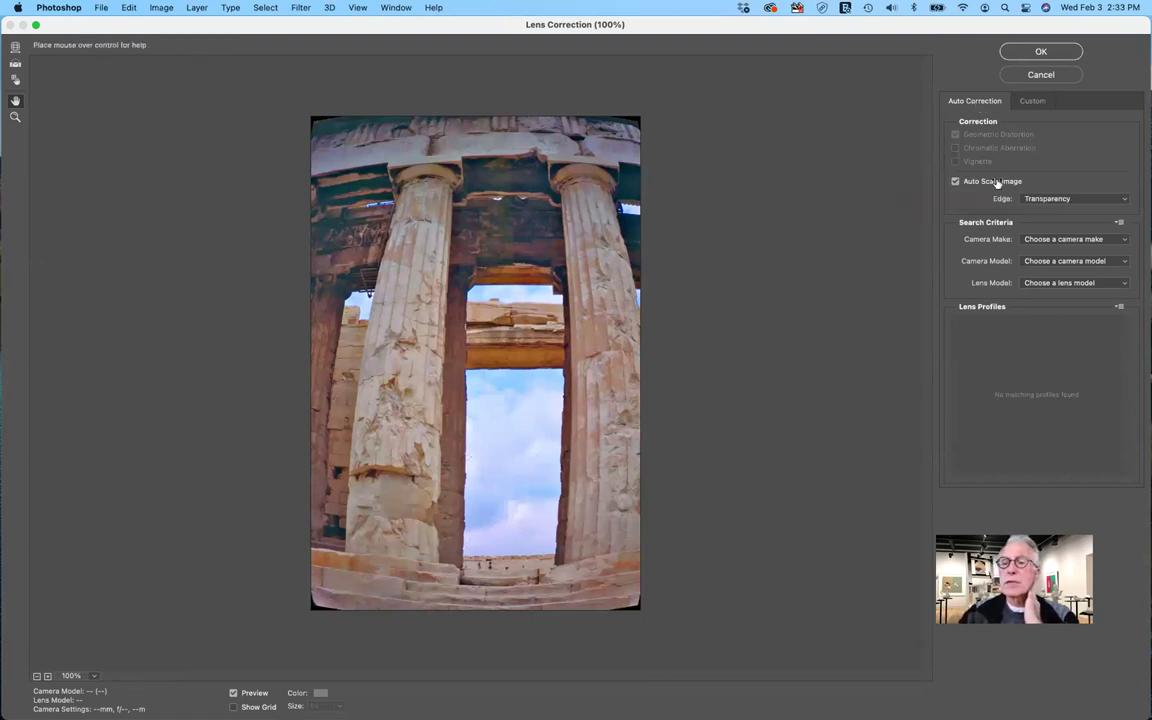
pyautogui.hotkey('ctrl', 'Tab')
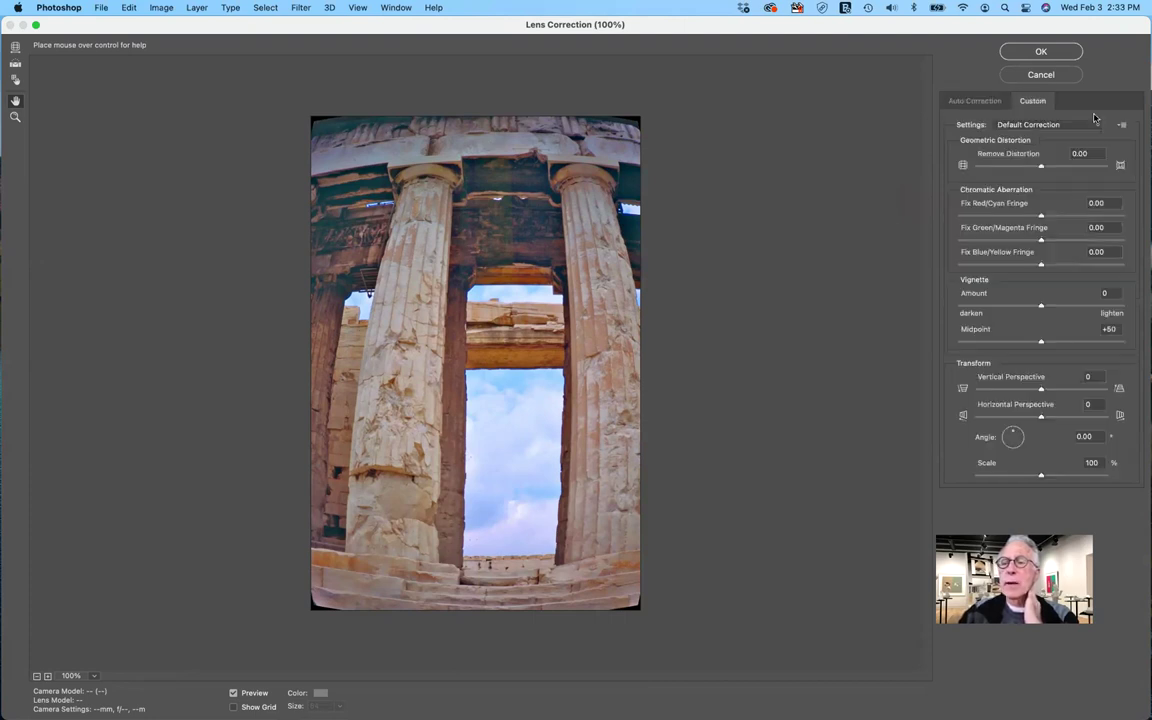
pyautogui.moveTo(1043, 168); pyautogui.dragTo(1065, 169)
pyautogui.click(1070, 168)
pyautogui.moveTo(1070, 168); pyautogui.dragTo(1079, 168)
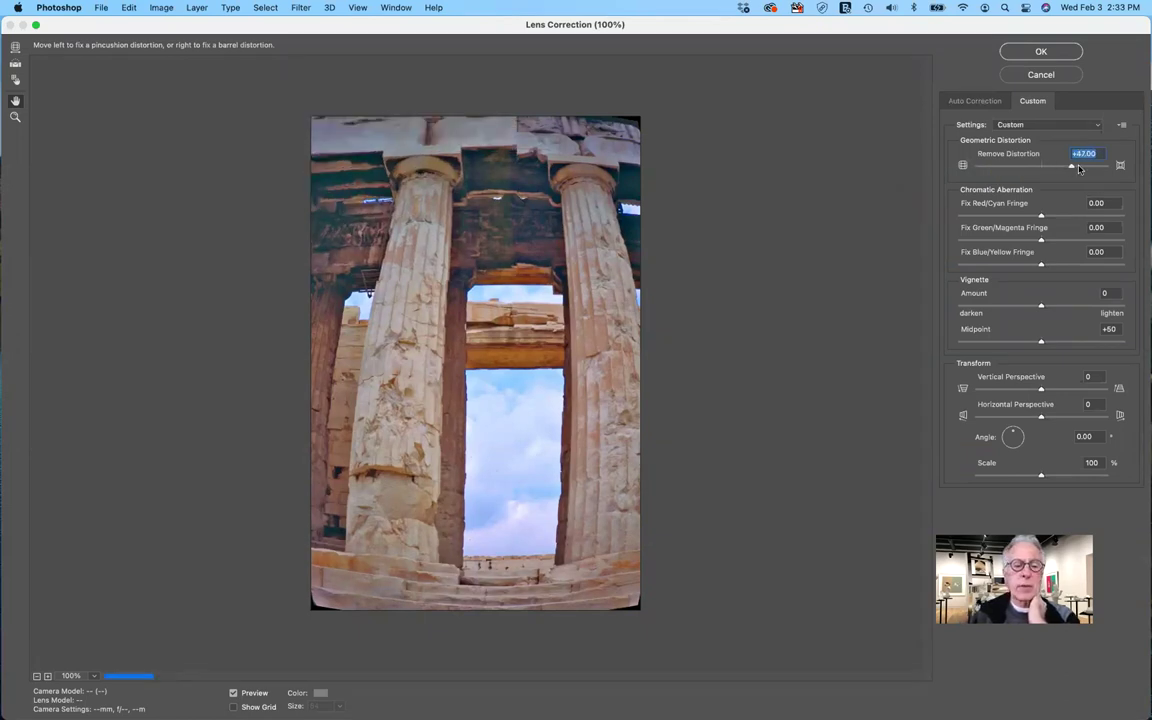
pyautogui.moveTo(1080, 169); pyautogui.dragTo(1081, 169)
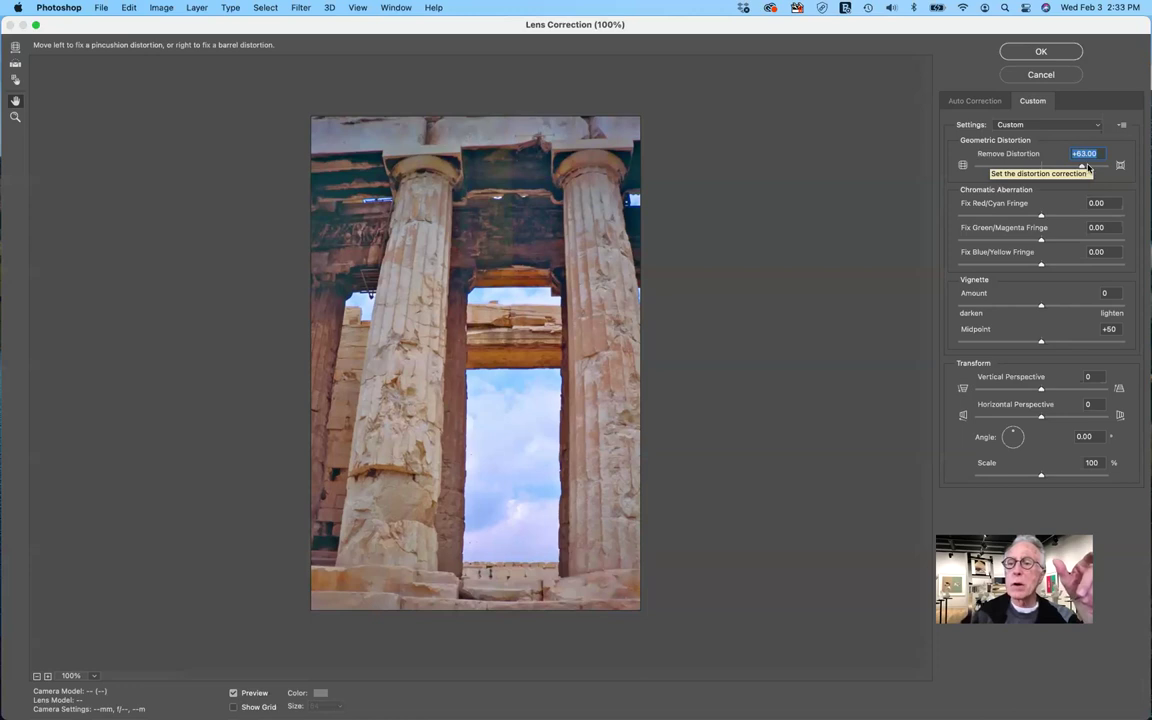
pyautogui.moveTo(1088, 167); pyautogui.dragTo(1093, 168)
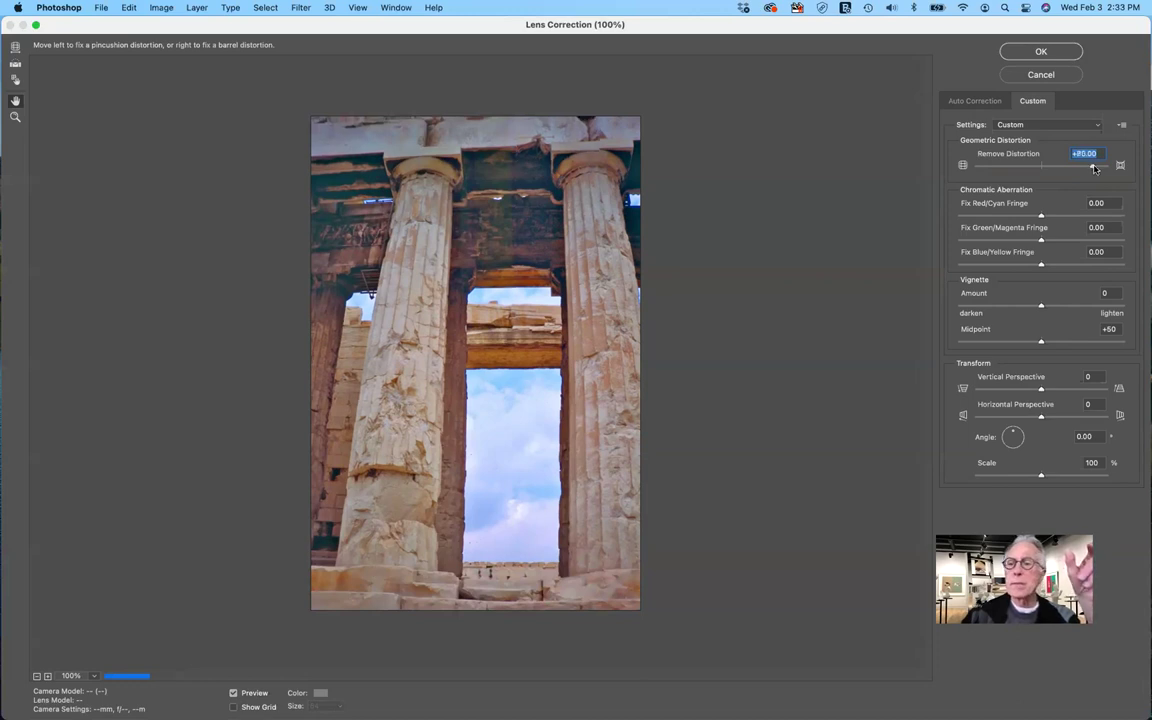
pyautogui.moveTo(1094, 168); pyautogui.dragTo(1105, 168)
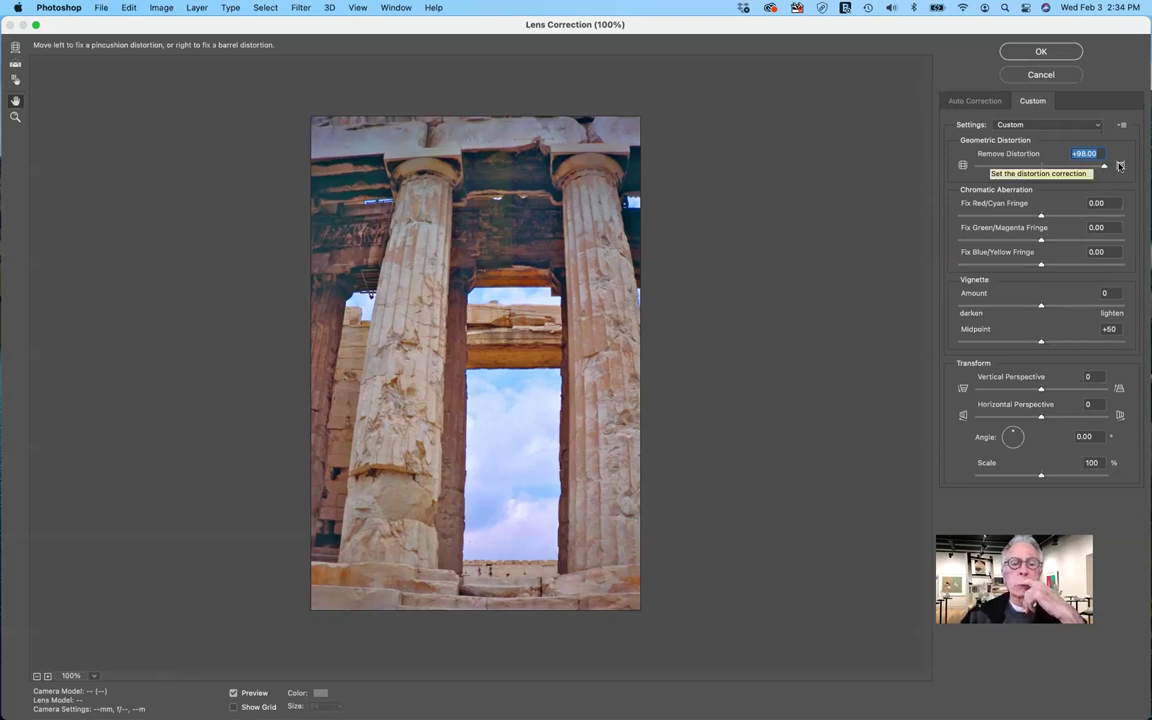
pyautogui.press('Up')
pyautogui.press('Up')
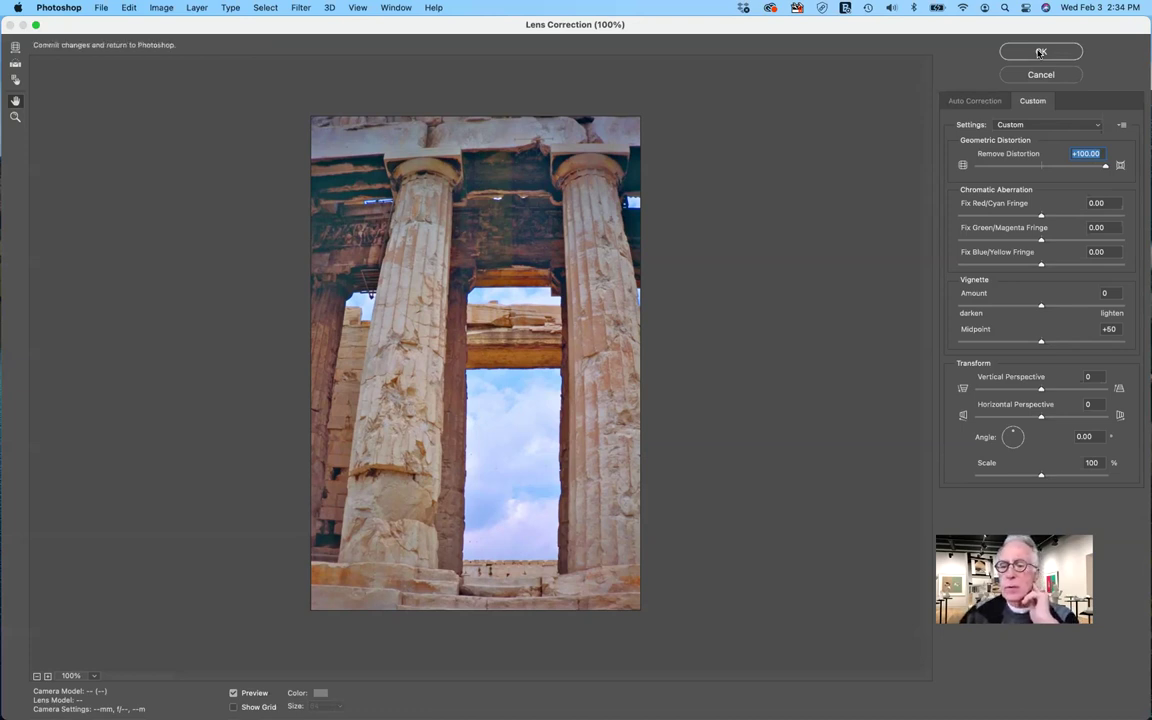
# - Try a Vertical Perspective of -65 in the lens correction, and bring it back to +2
pyautogui.click(1000, 389)
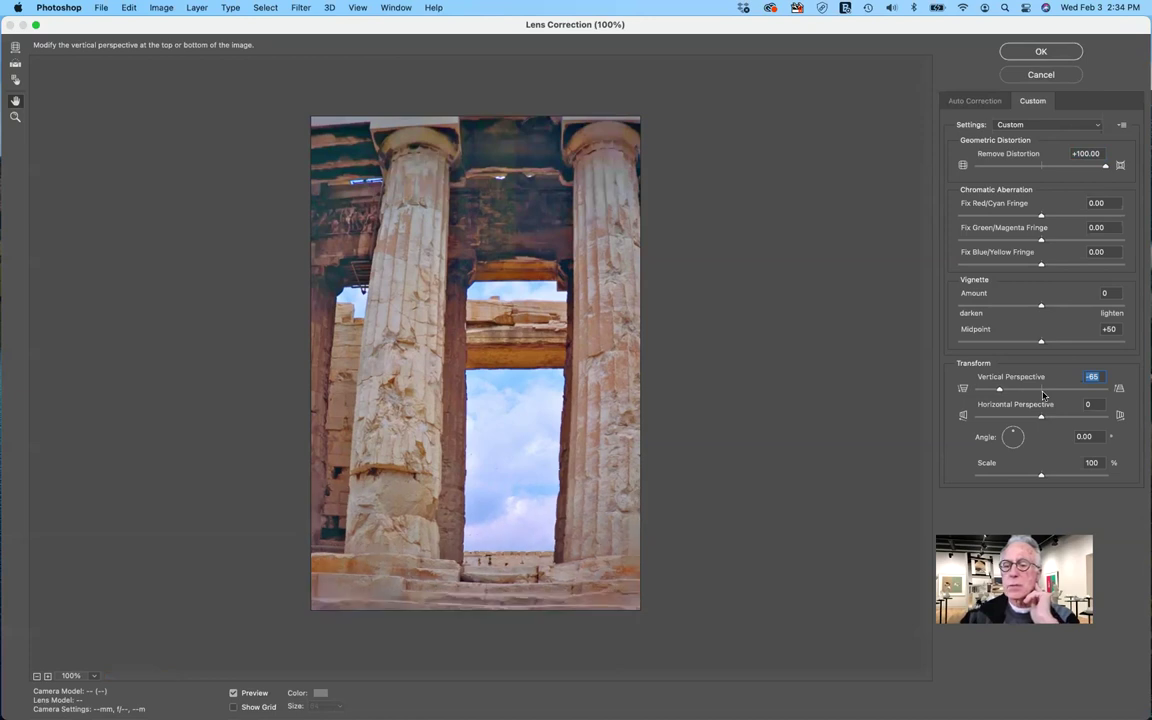
pyautogui.click(1042, 391)
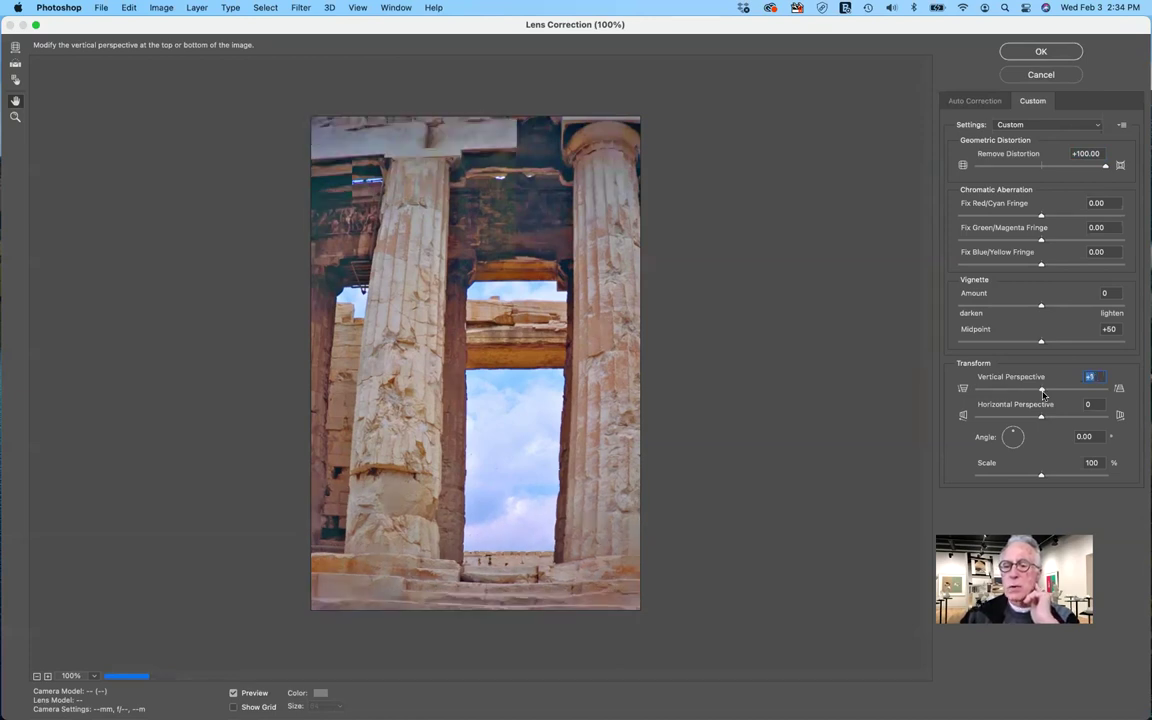
pyautogui.press('Up')
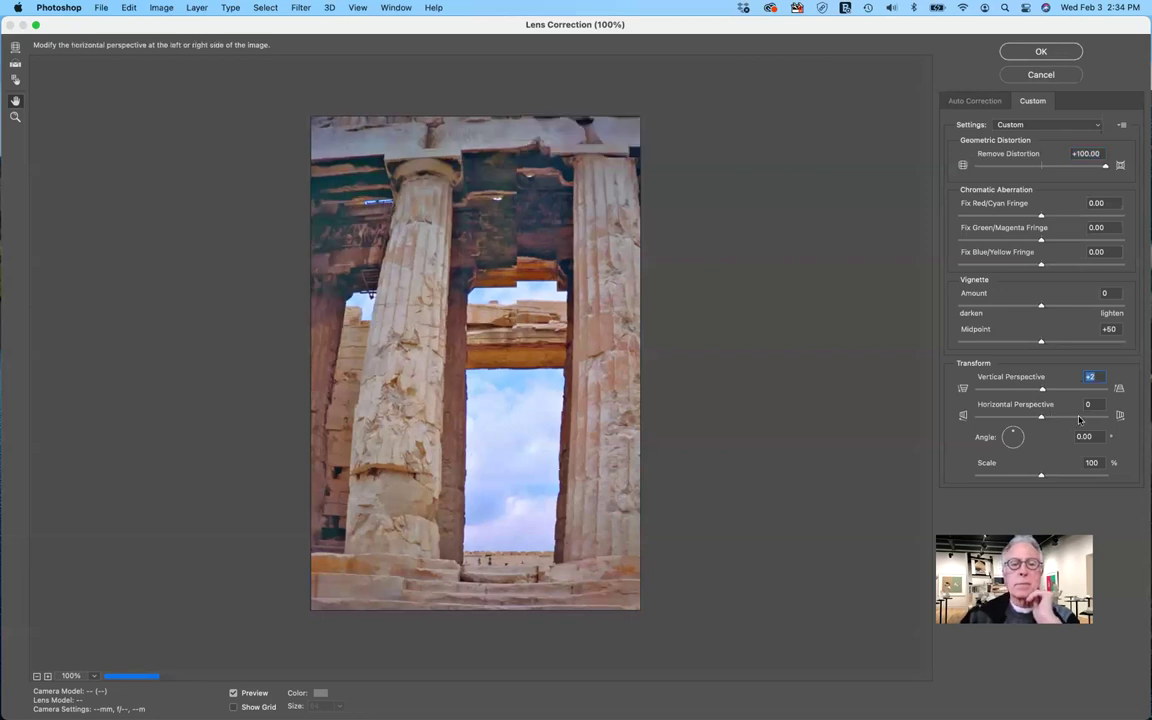
# - Try a Horizontal Perspective of +60, reset it to 0 and apply the lens correction to Layer 1
pyautogui.click(1079, 418)
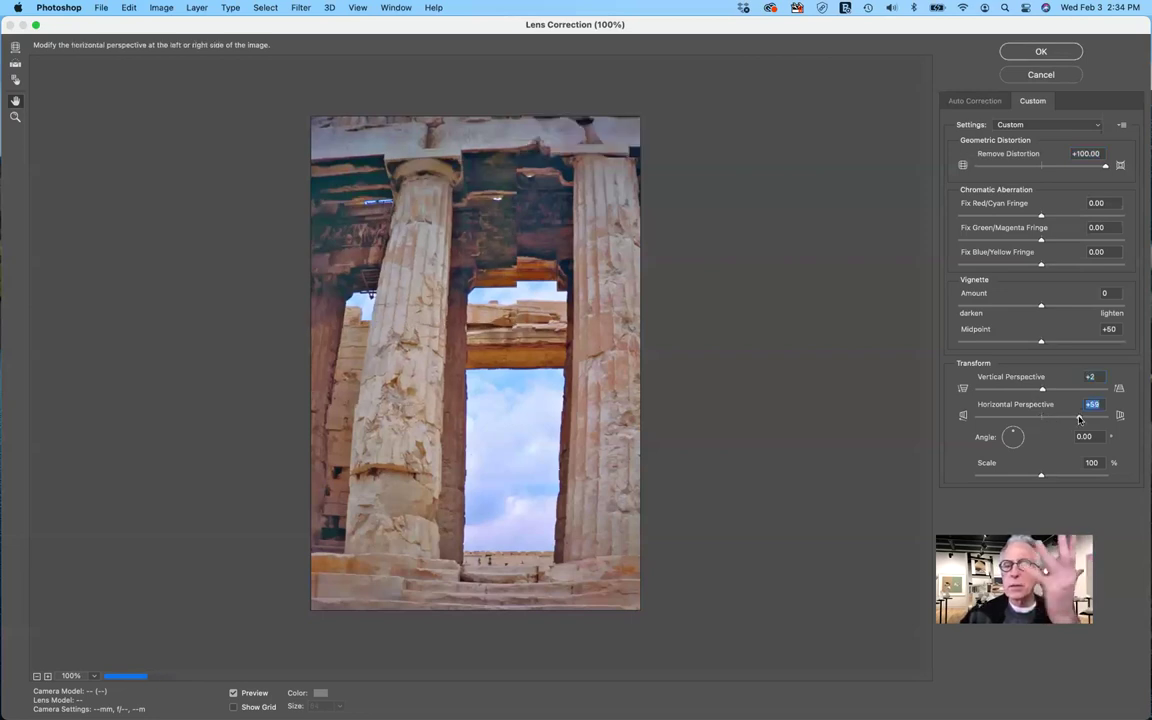
pyautogui.press('Up')
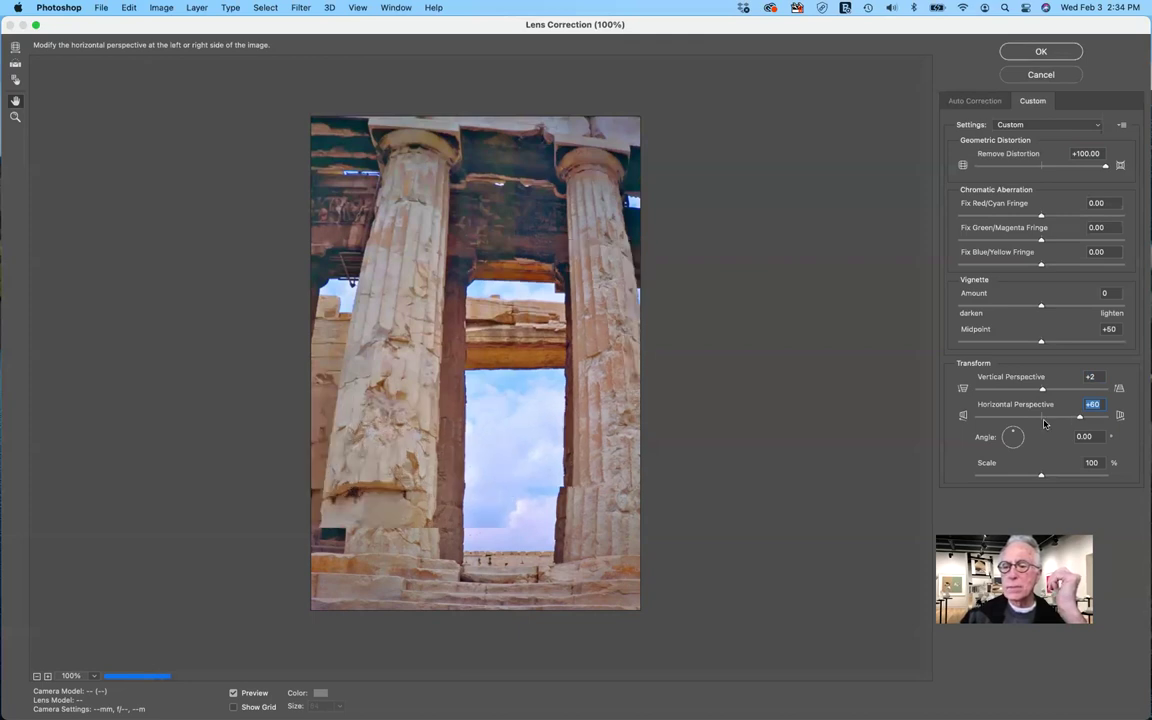
pyautogui.click(1043, 420)
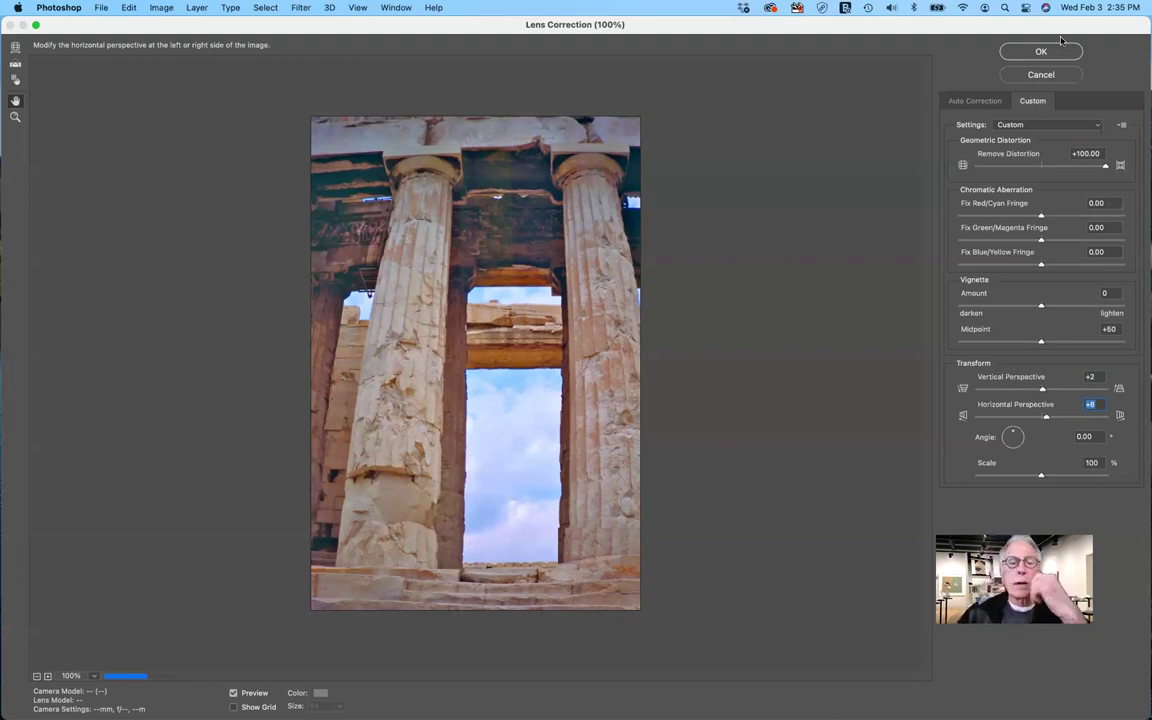
pyautogui.write('0')
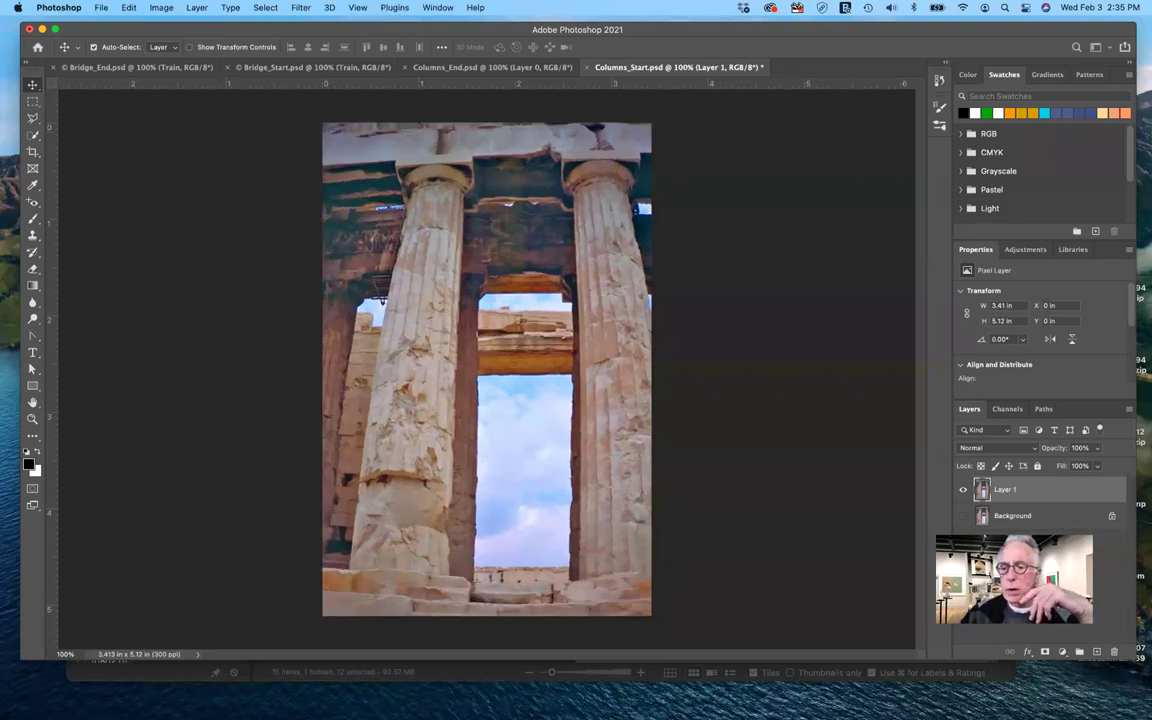
# - Show the Background layer and toggle Layer 1 off and on to compare the corrected columns with the original
pyautogui.keyDown('alt'); pyautogui.click(962, 490); pyautogui.keyUp('alt')
pyautogui.click(961, 491)
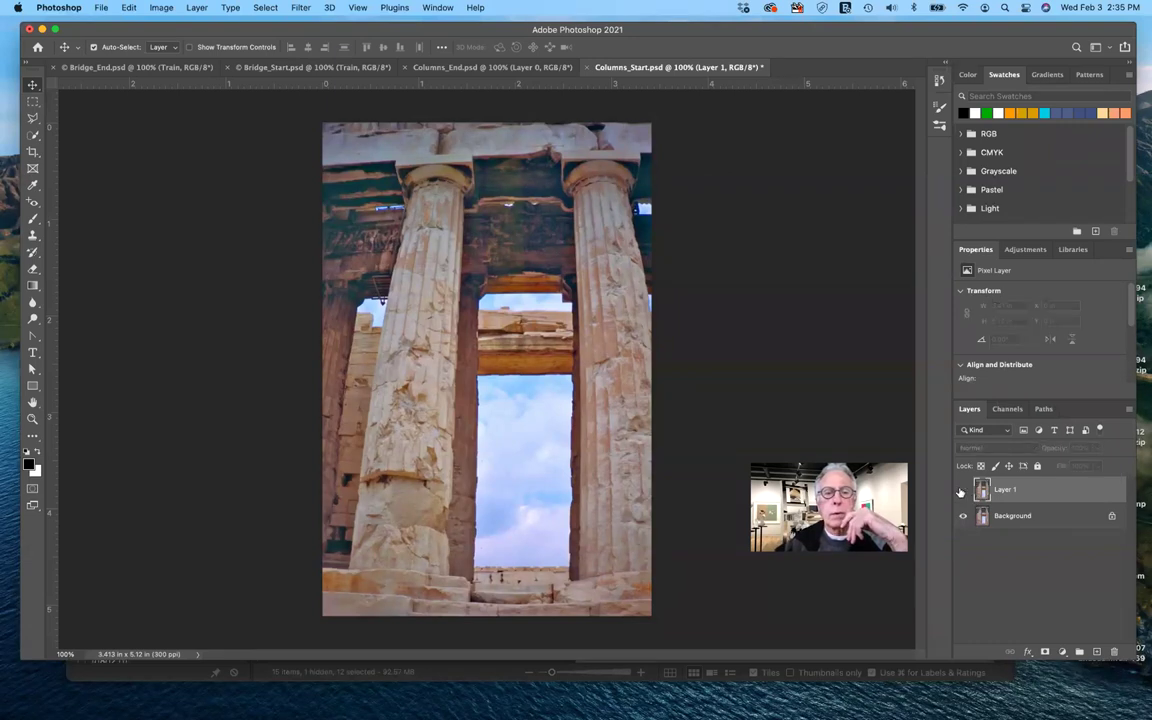
pyautogui.click(961, 491)
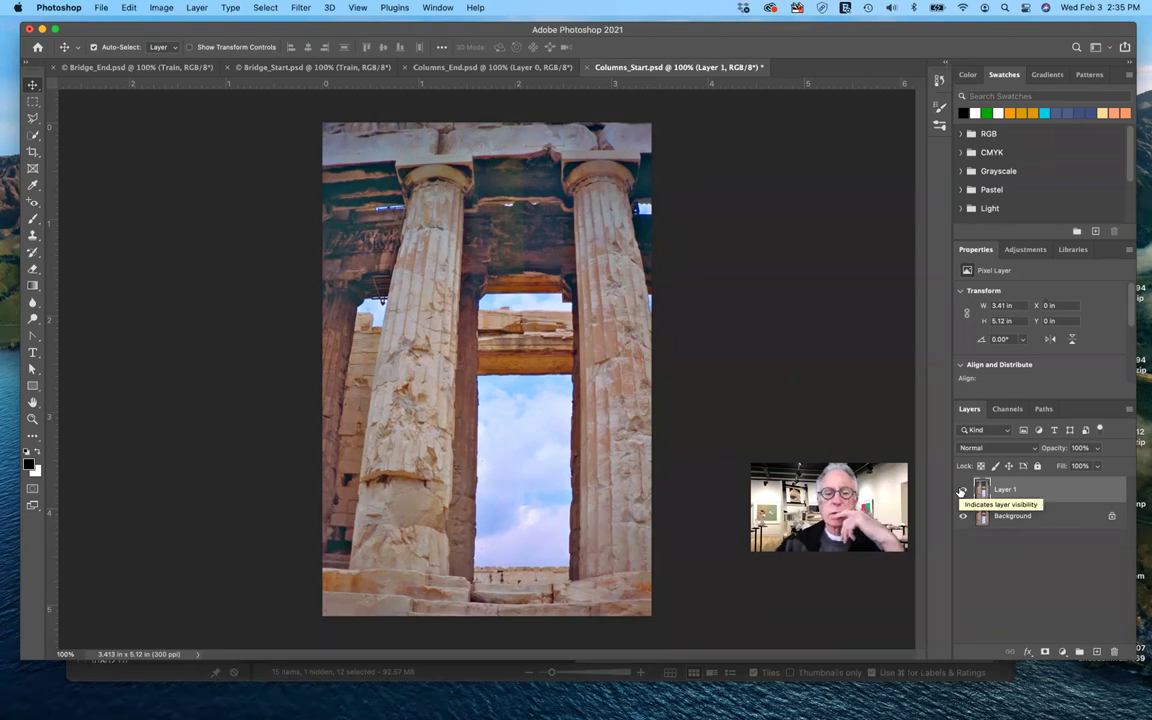
# - Compare Layer 1 with the original once more and close Columns_Start.psd and Columns_End.psd without saving
pyautogui.click(961, 491)
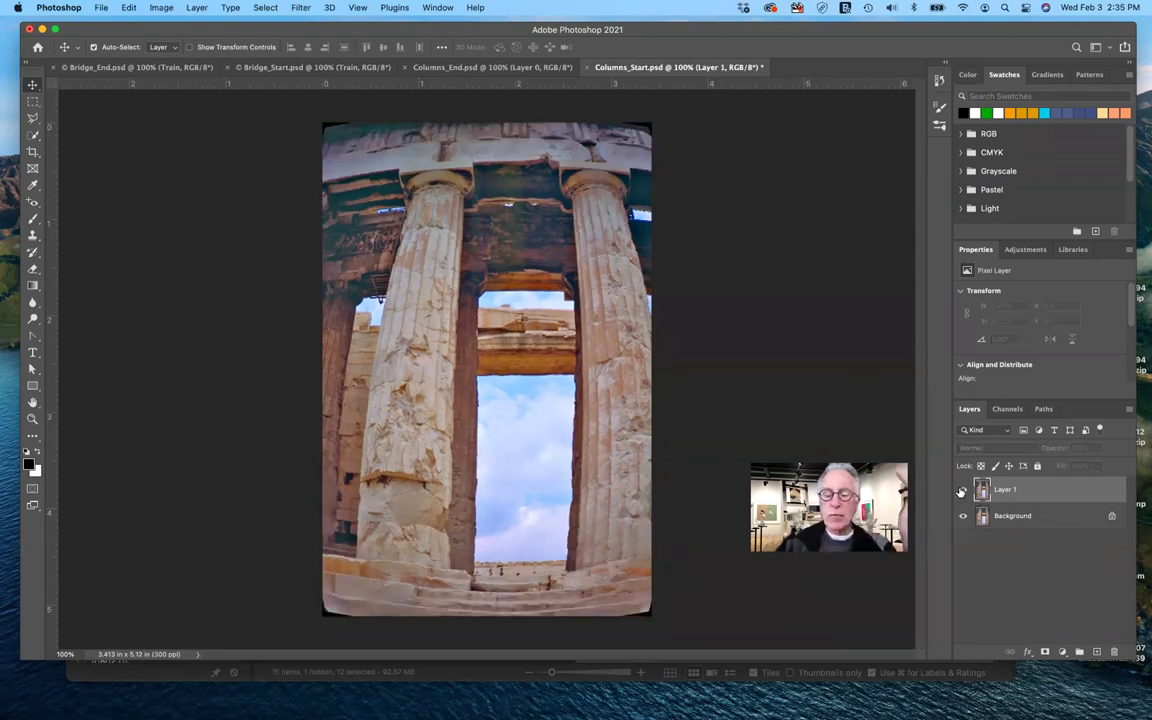
pyautogui.press('super+comma')
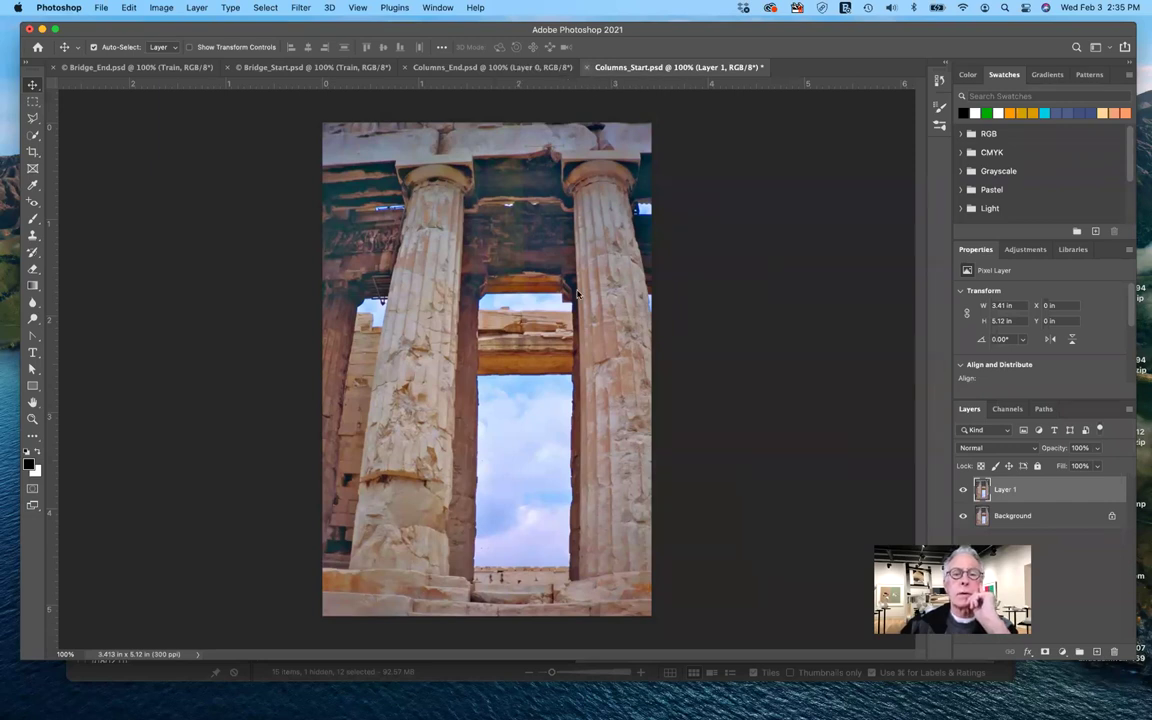
pyautogui.press('super+w')
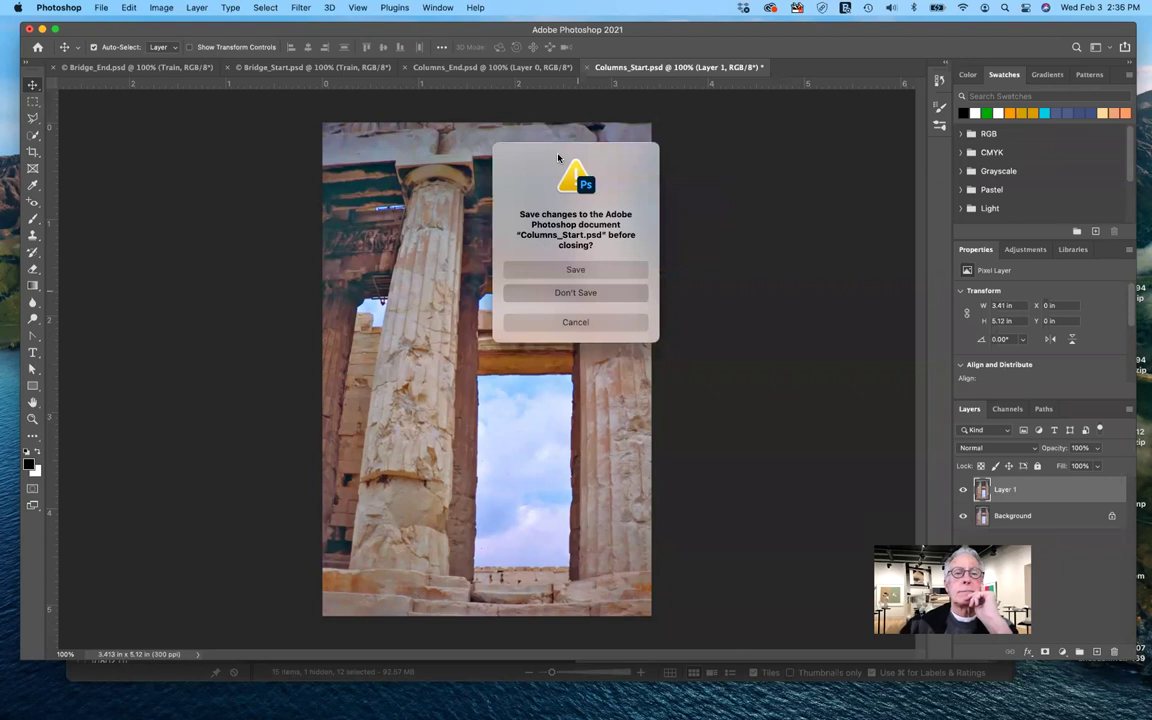
pyautogui.press('Escape')
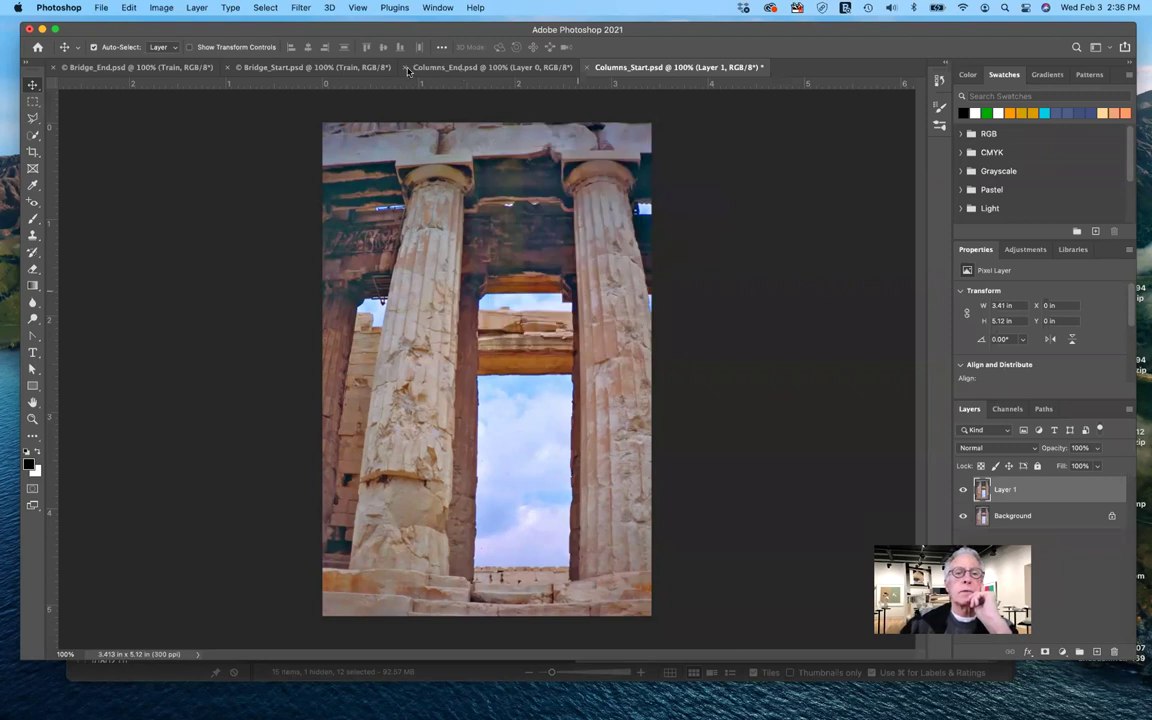
pyautogui.press('super+w')
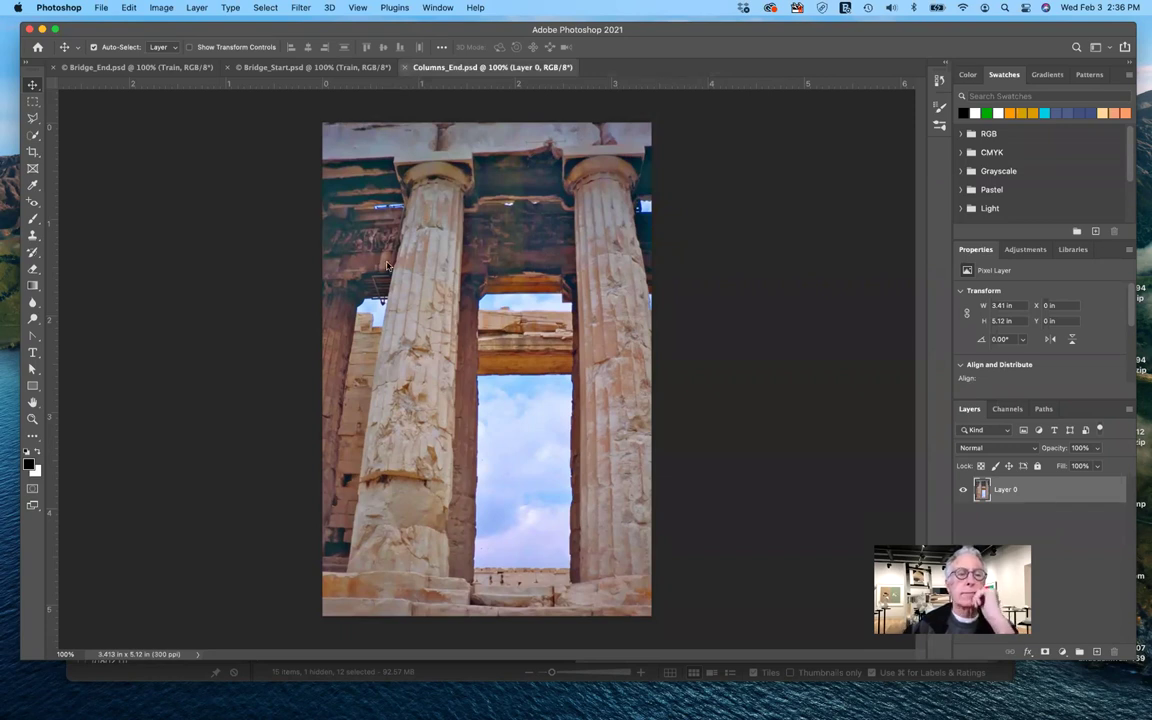
pyautogui.press('super+w')
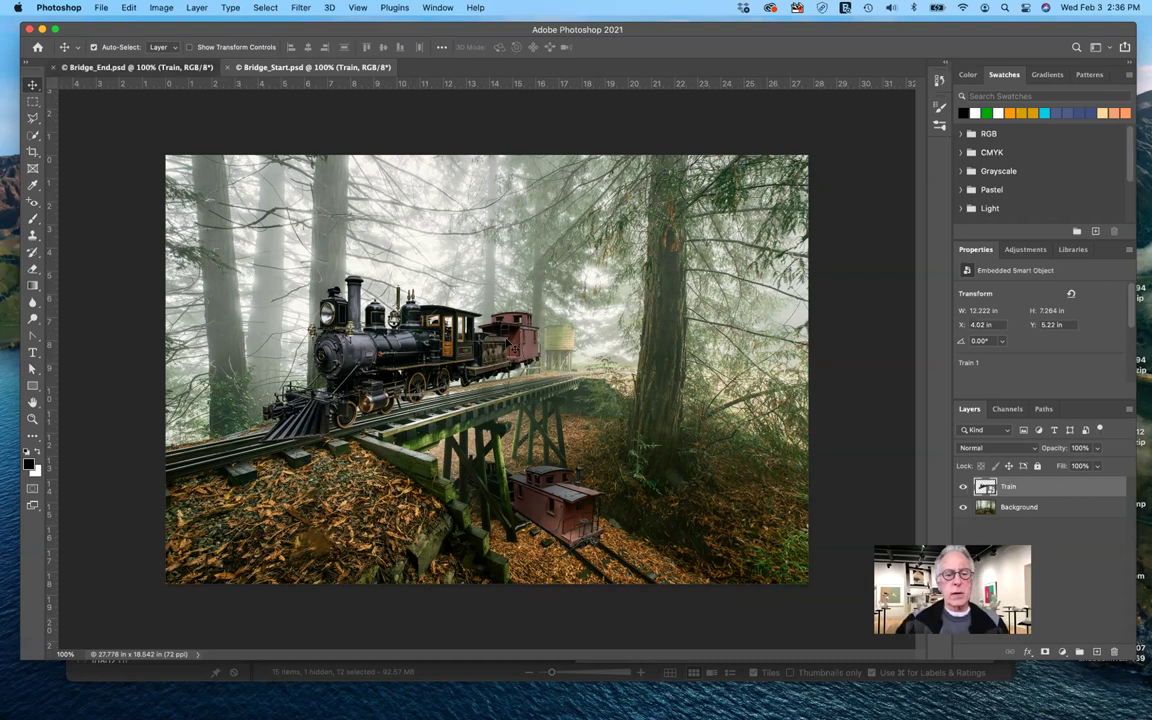
# - Compare Bridge_Start.psd with Bridge_End.psd and toggle the Train layer off and on to examine the train's placement on the bridge
pyautogui.hotkey('ctrl', 'Tab')
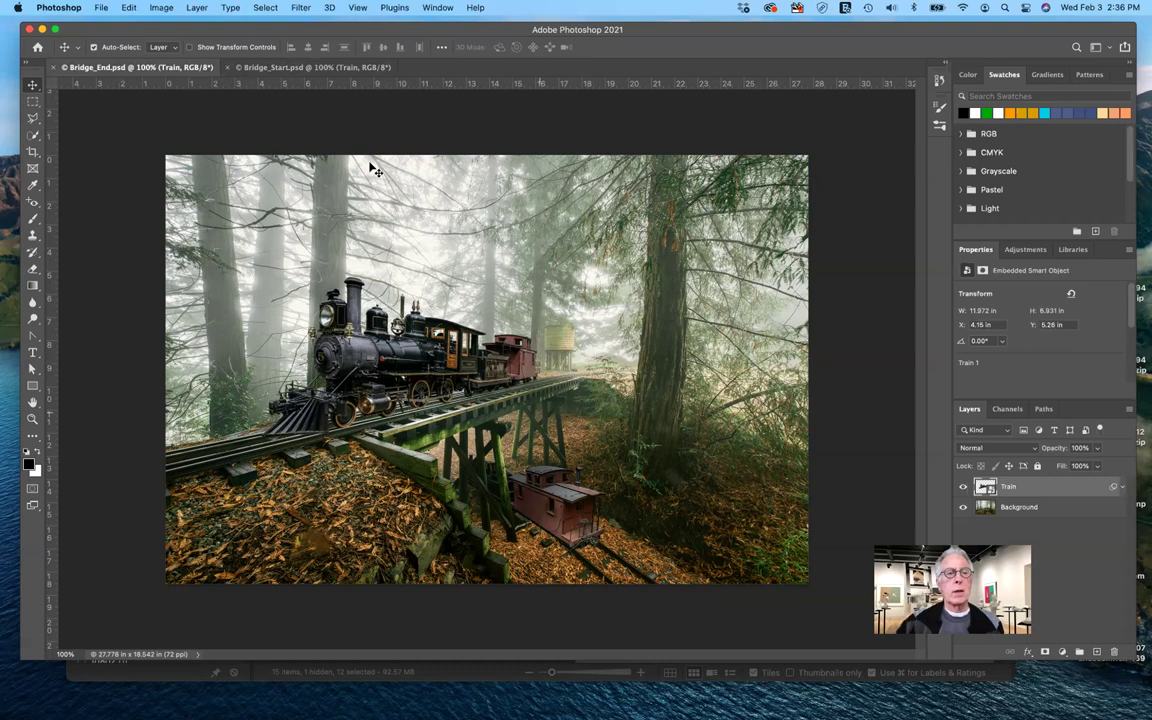
pyautogui.hotkey('ctrl', 'Tab')
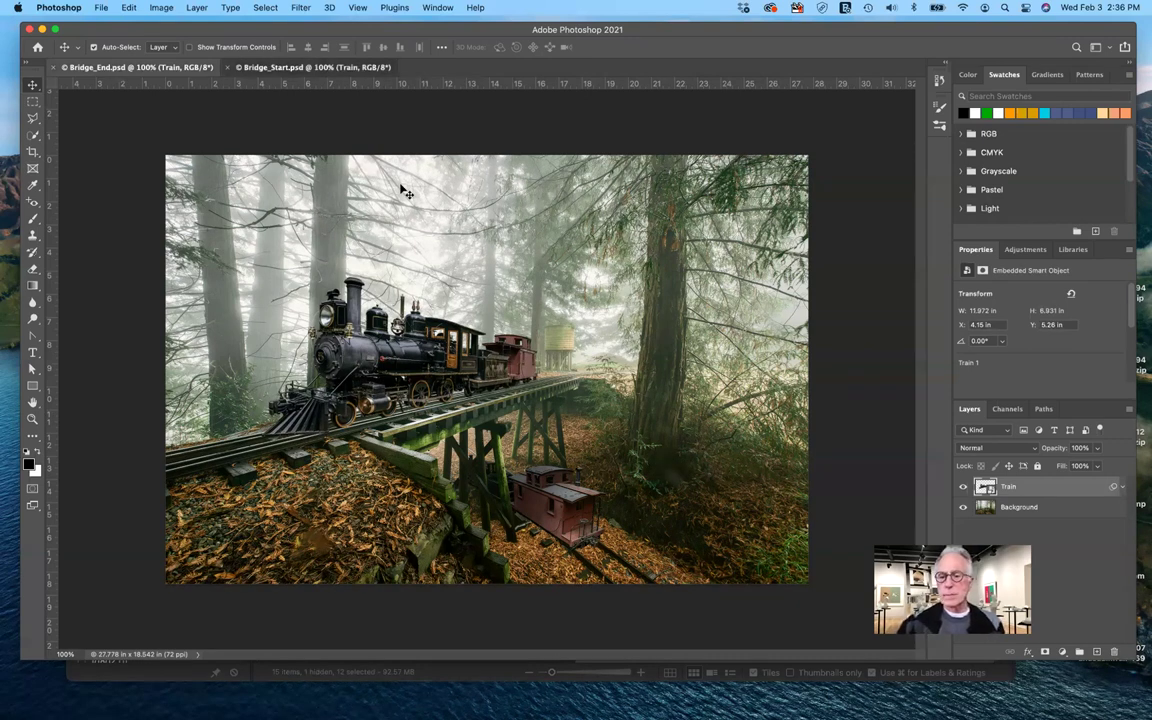
pyautogui.hotkey('ctrl', 'Tab')
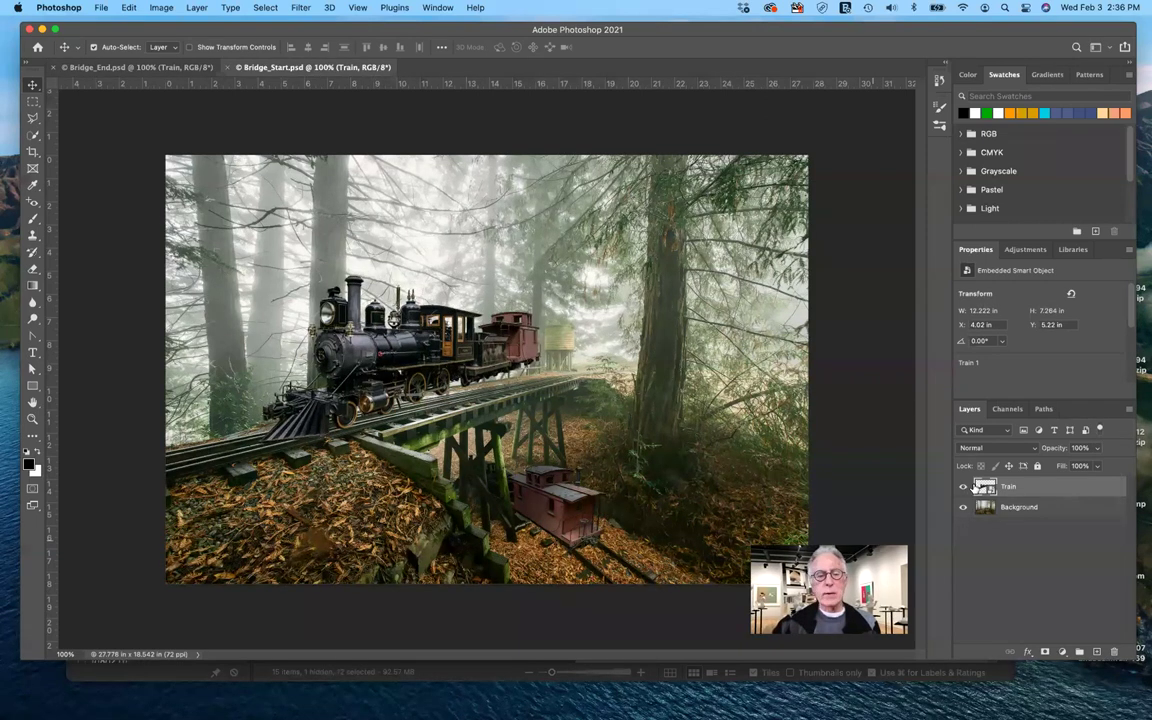
pyautogui.click(962, 487)
pyautogui.click(962, 487)
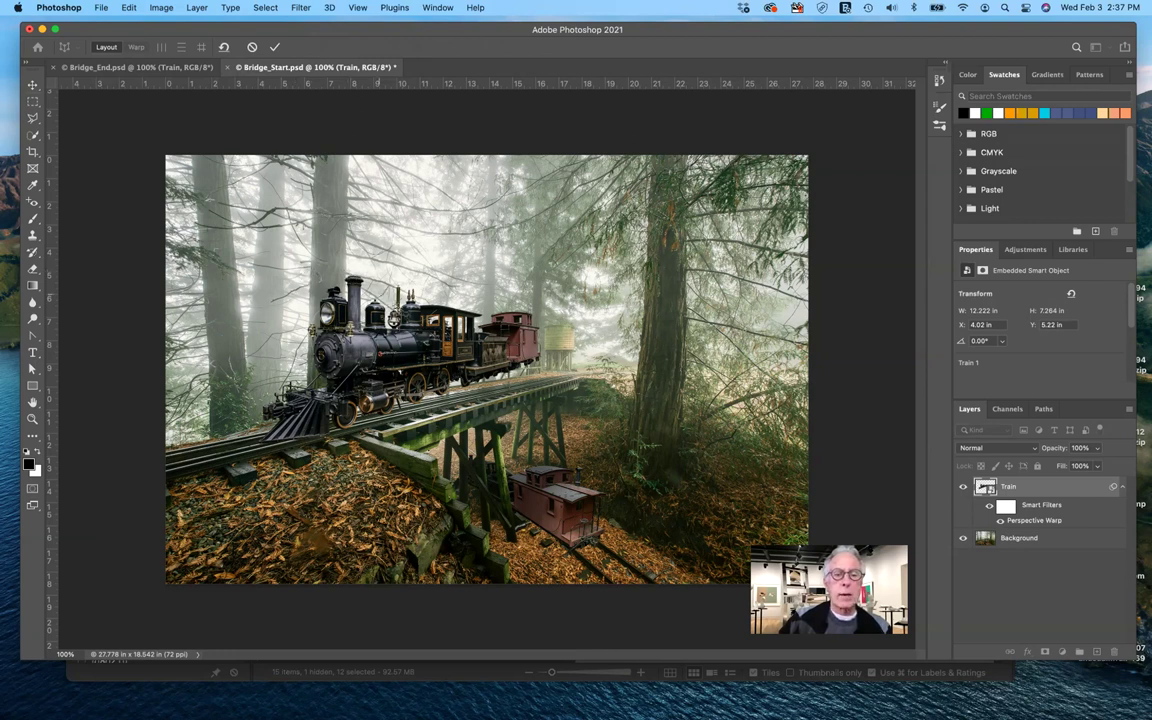
# - Draw a Perspective Warp layout quad over the train and fit its corners from the front of the locomotive to the red caboose
pyautogui.moveTo(312, 270); pyautogui.dragTo(538, 383)
pyautogui.moveTo(312, 384); pyautogui.dragTo(313, 377)
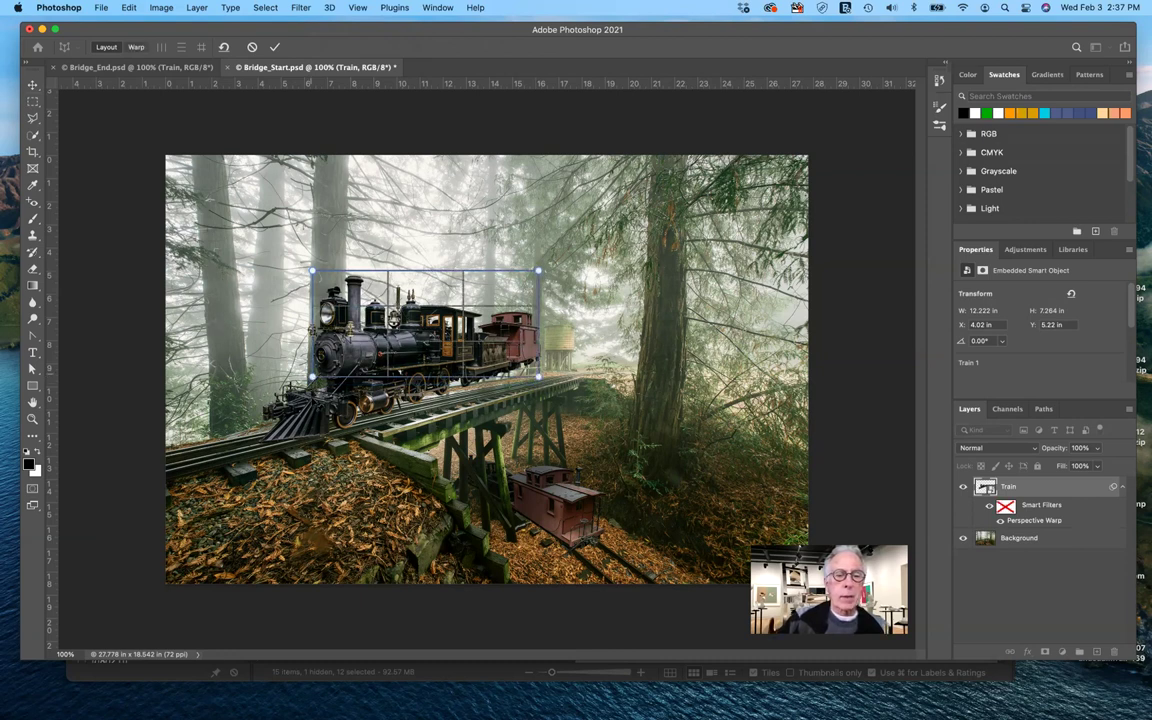
pyautogui.moveTo(312, 377); pyautogui.dragTo(314, 425)
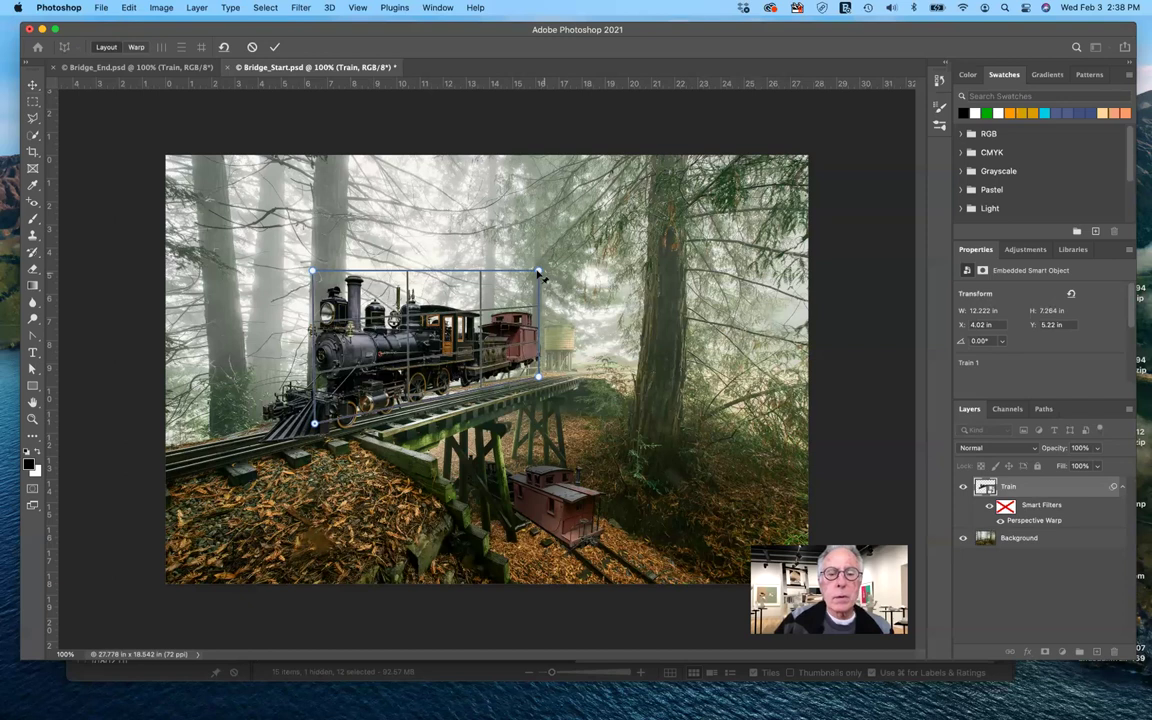
pyautogui.moveTo(540, 276); pyautogui.dragTo(533, 273)
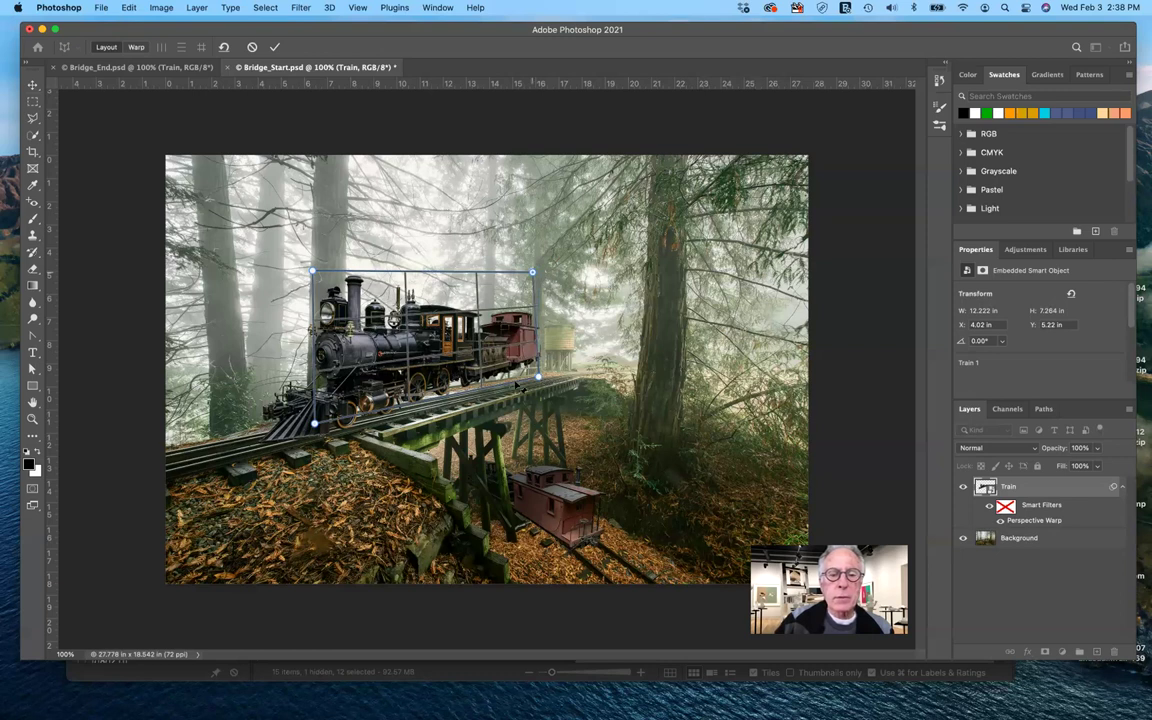
pyautogui.moveTo(538, 377)
pyautogui.mouseDown()
pyautogui.moveTo(515, 381)
pyautogui.moveTo(523, 375)
pyautogui.mouseUp()
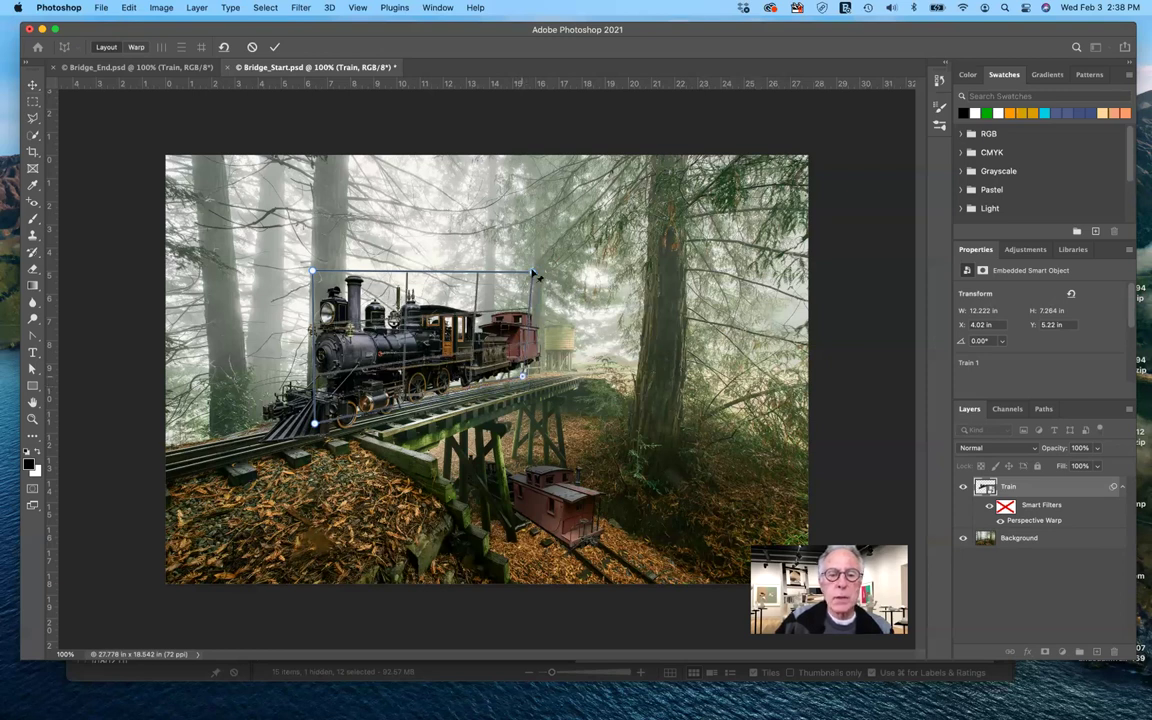
pyautogui.moveTo(531, 272); pyautogui.dragTo(521, 277)
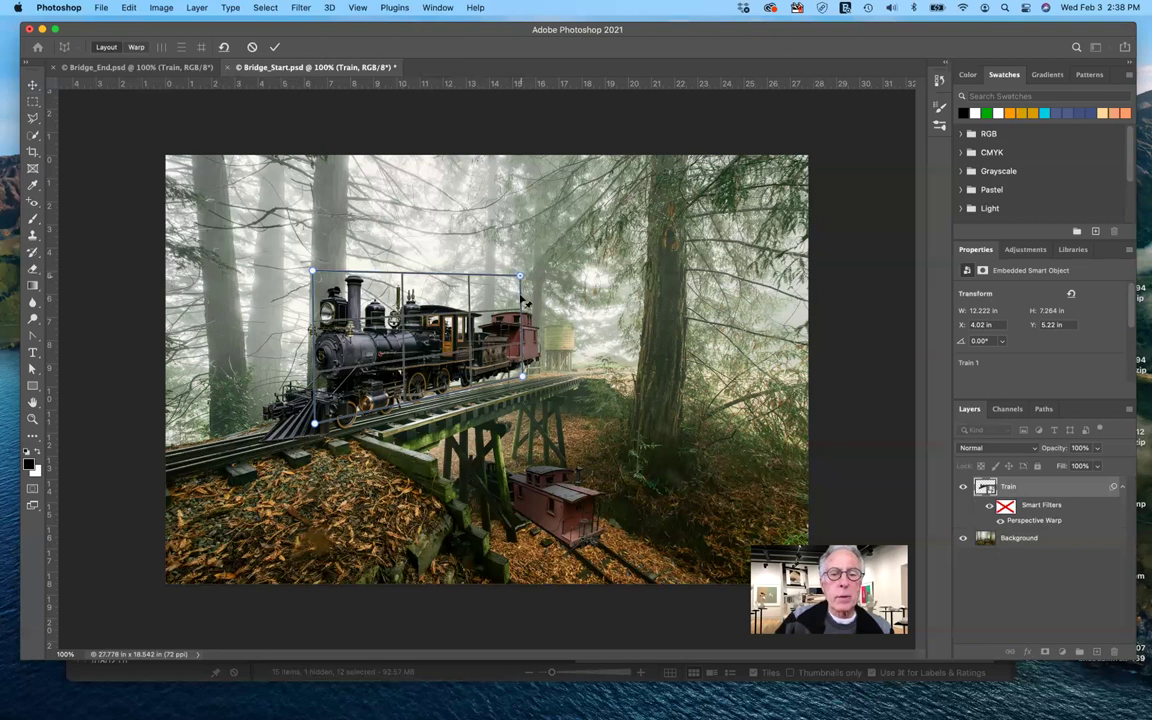
pyautogui.moveTo(519, 274); pyautogui.dragTo(521, 310)
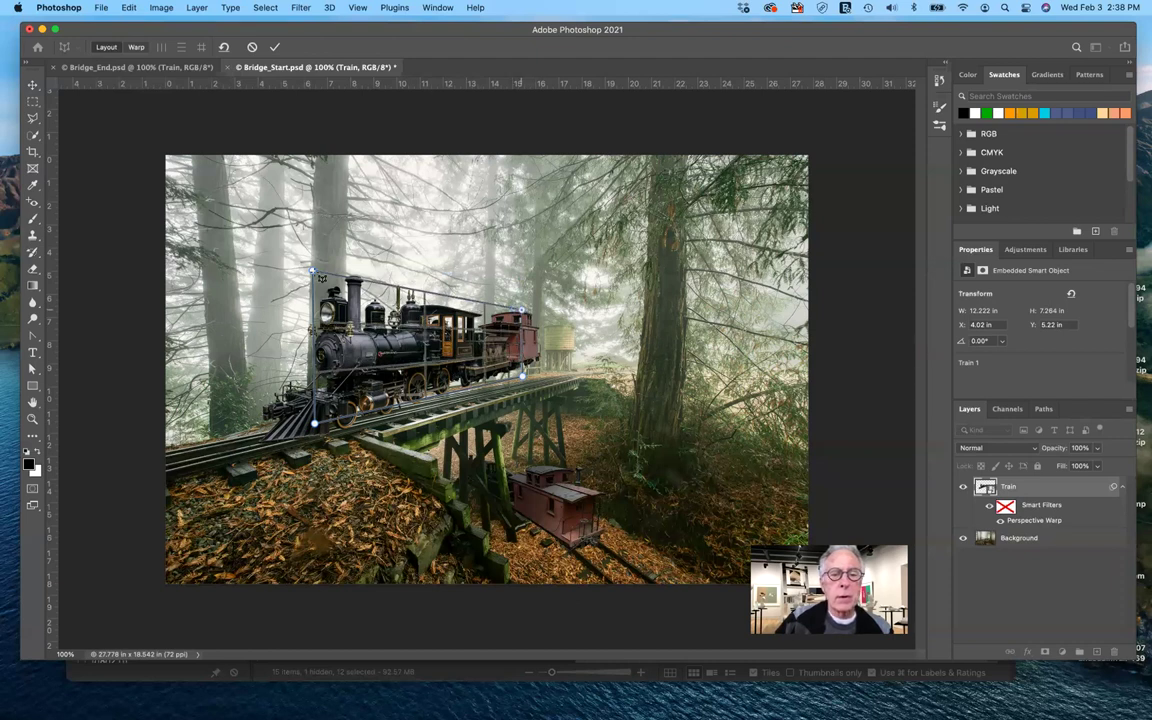
pyautogui.moveTo(312, 271); pyautogui.dragTo(315, 278)
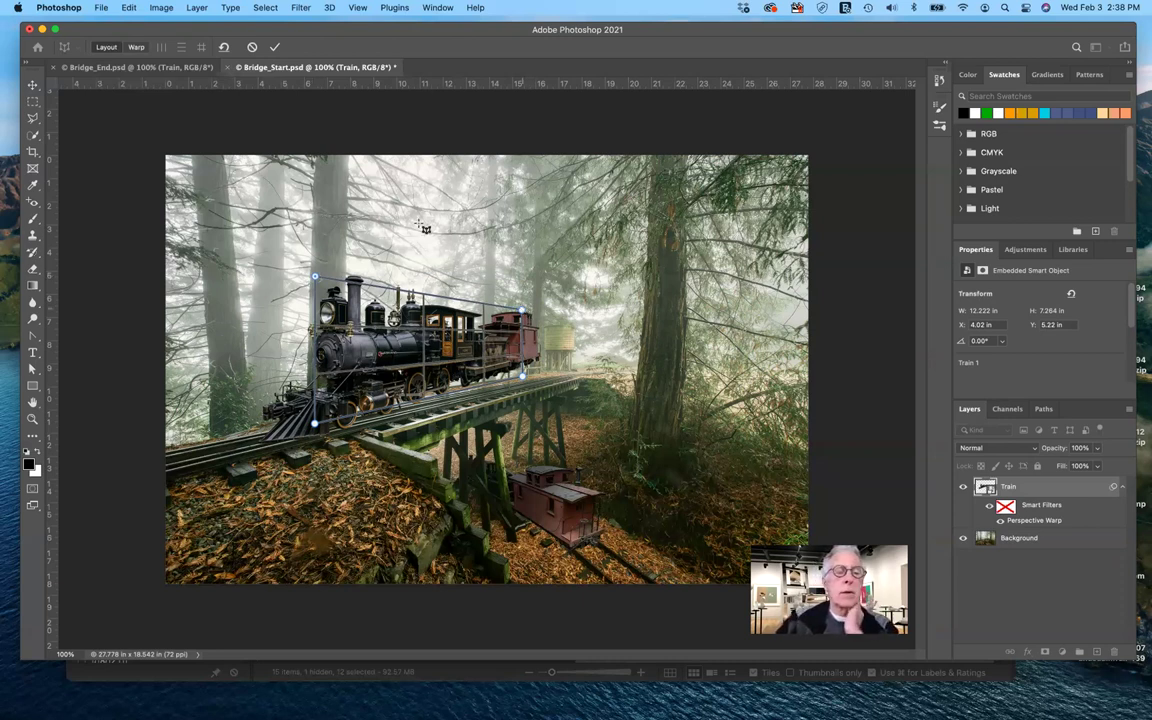
# - Switch the Perspective Warp to warp mode and lower the two pins at the caboose to align it with the bridge tracks
pyautogui.click(137, 47)
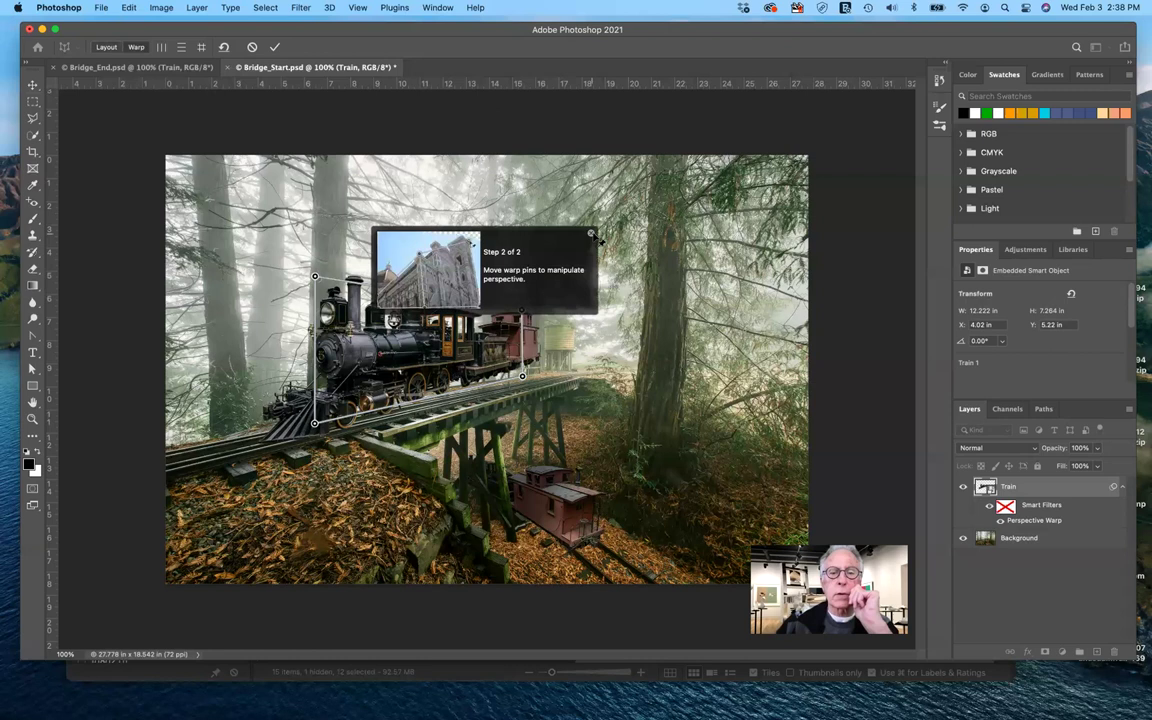
pyautogui.click(592, 234)
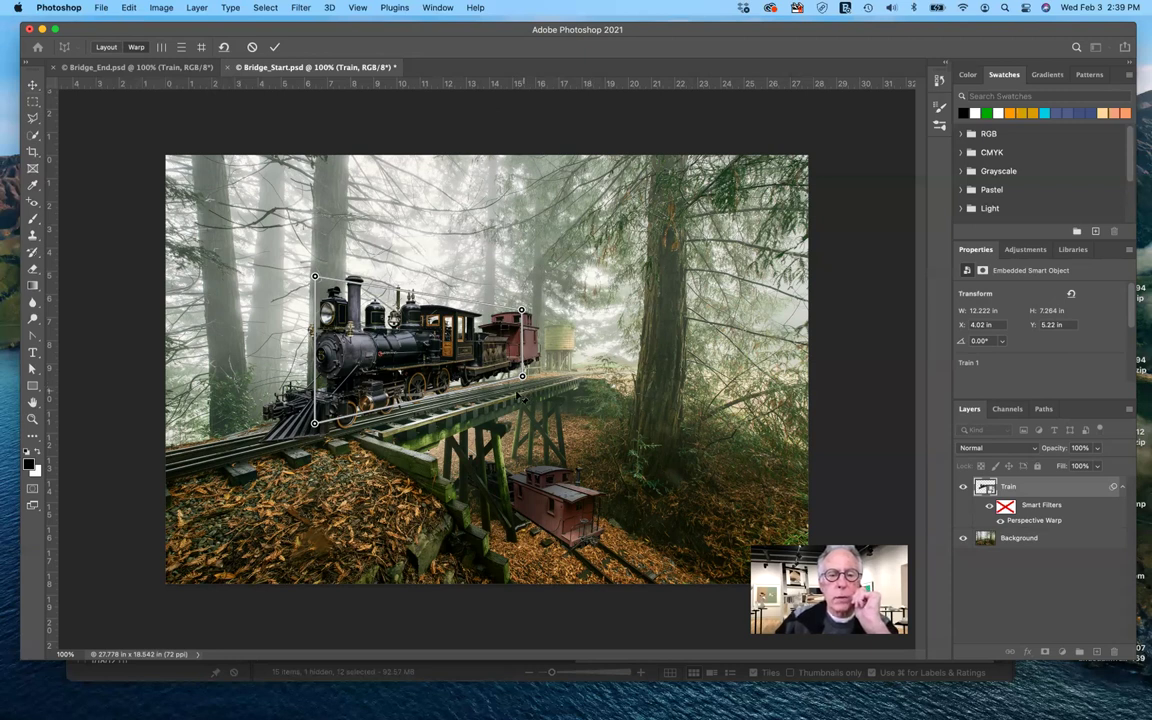
pyautogui.moveTo(522, 376); pyautogui.dragTo(517, 391)
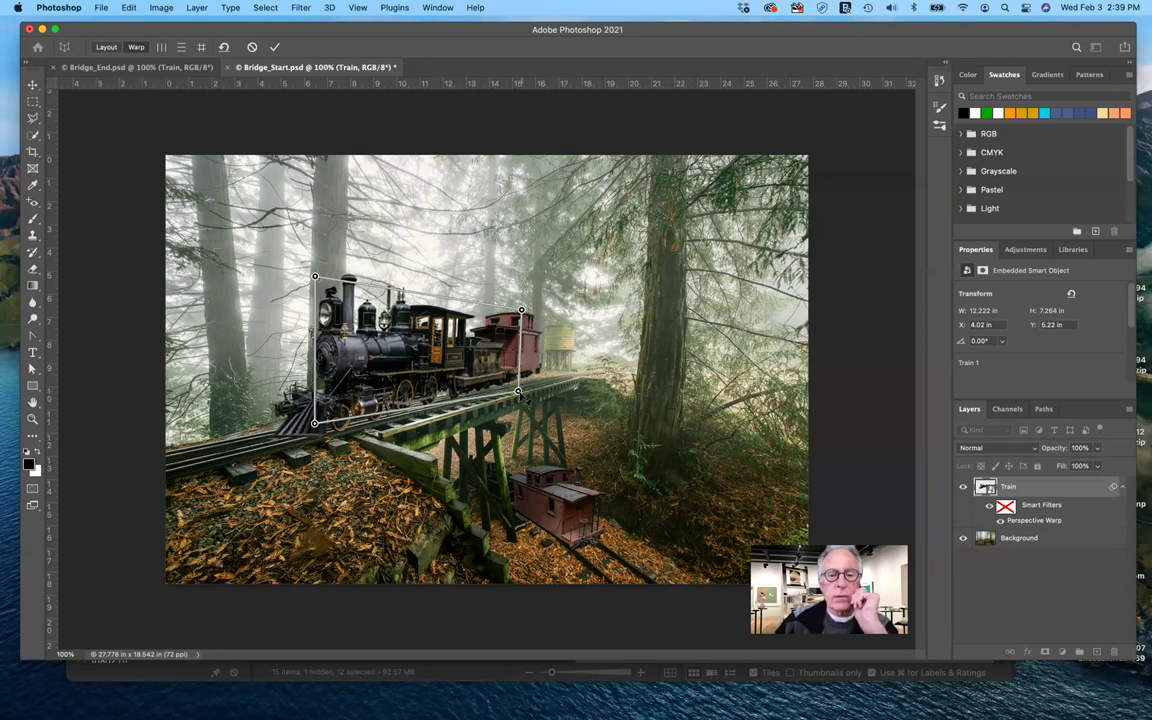
pyautogui.moveTo(518, 390); pyautogui.dragTo(521, 394)
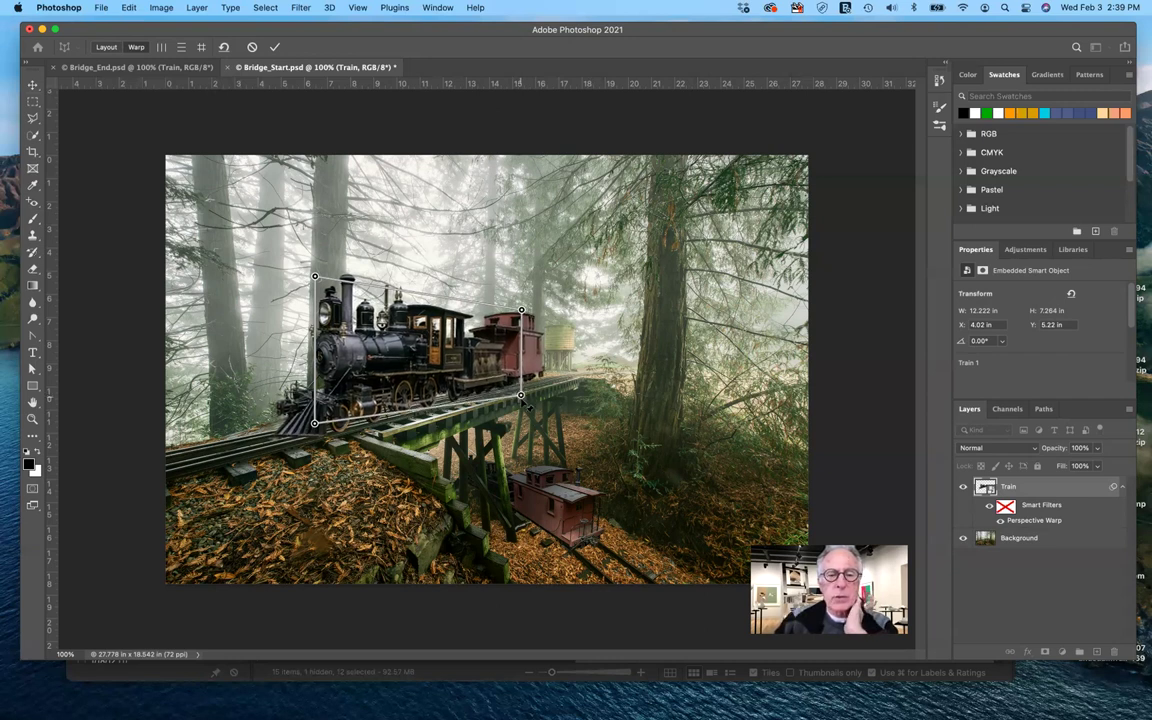
pyautogui.moveTo(521, 395); pyautogui.dragTo(521, 398)
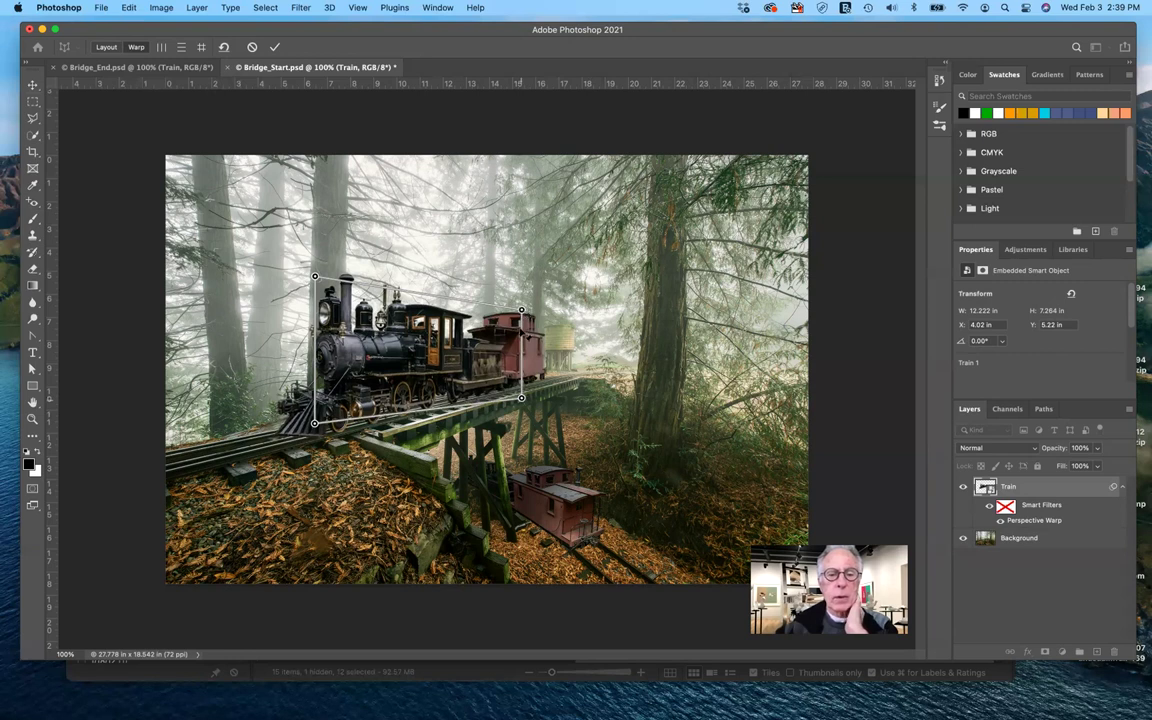
pyautogui.moveTo(521, 310); pyautogui.dragTo(526, 328)
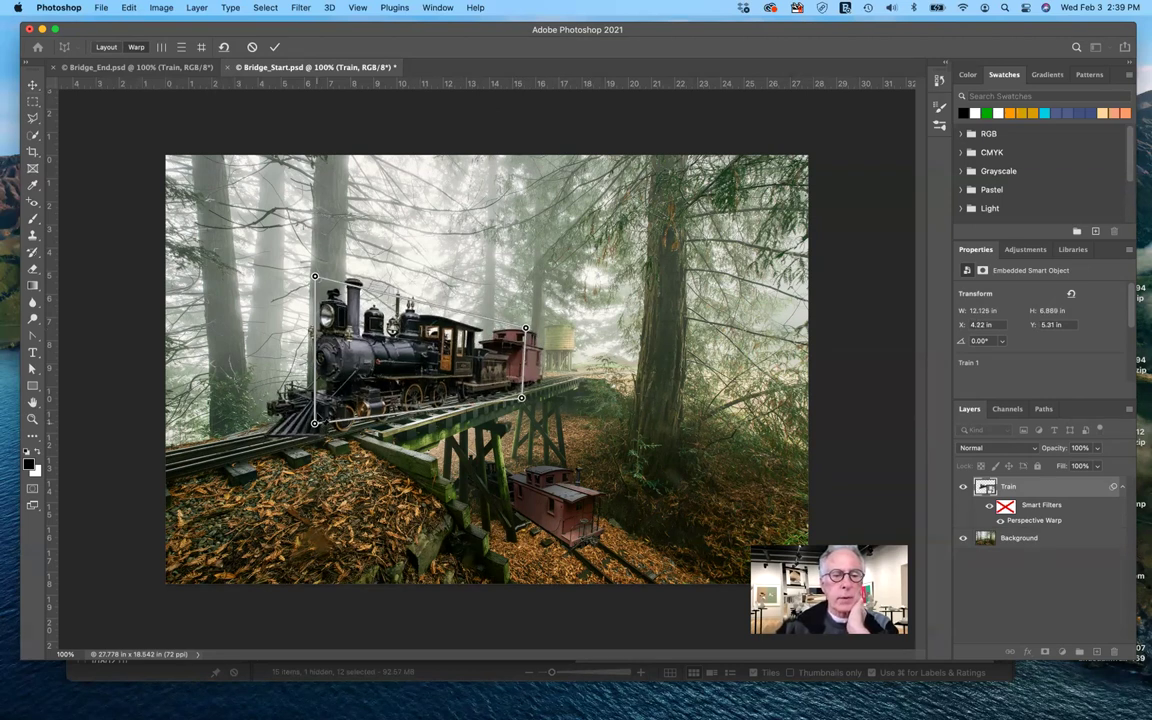
# - Move the pins at the locomotive's front, fine-tune the caboose pins and apply the Perspective Warp to the Train layer
pyautogui.moveTo(314, 423)
pyautogui.mouseDown()
pyautogui.moveTo(316, 411)
pyautogui.moveTo(320, 420)
pyautogui.mouseUp()
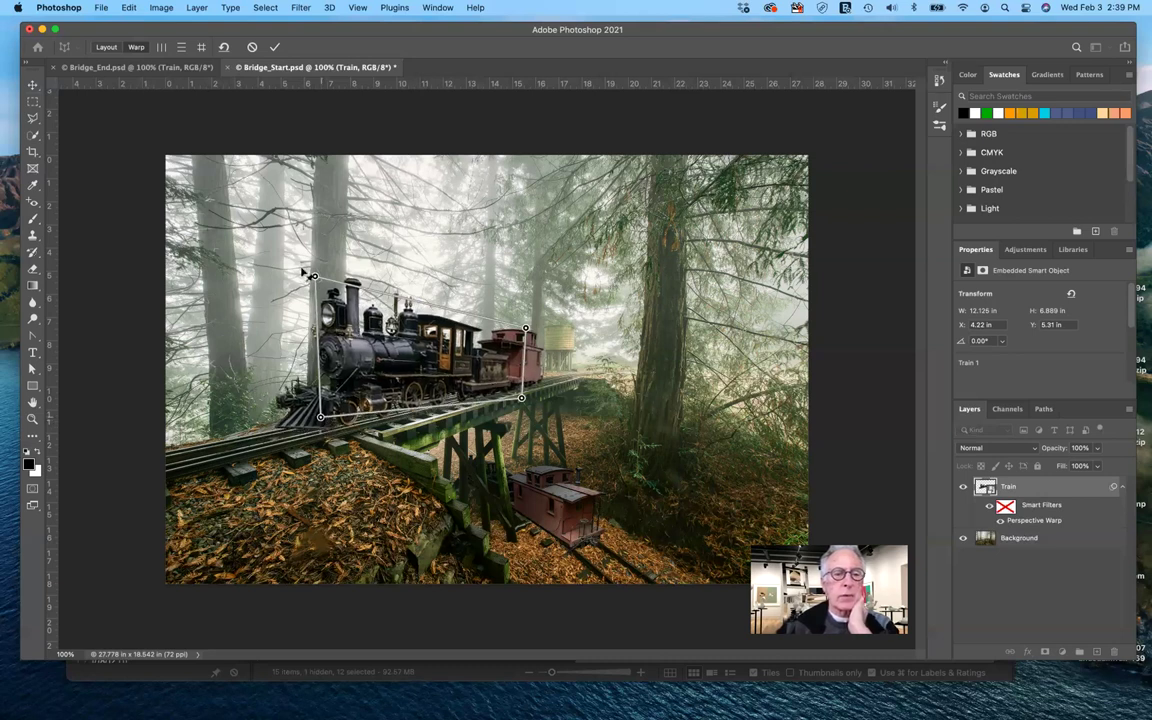
pyautogui.moveTo(303, 272); pyautogui.dragTo(317, 295)
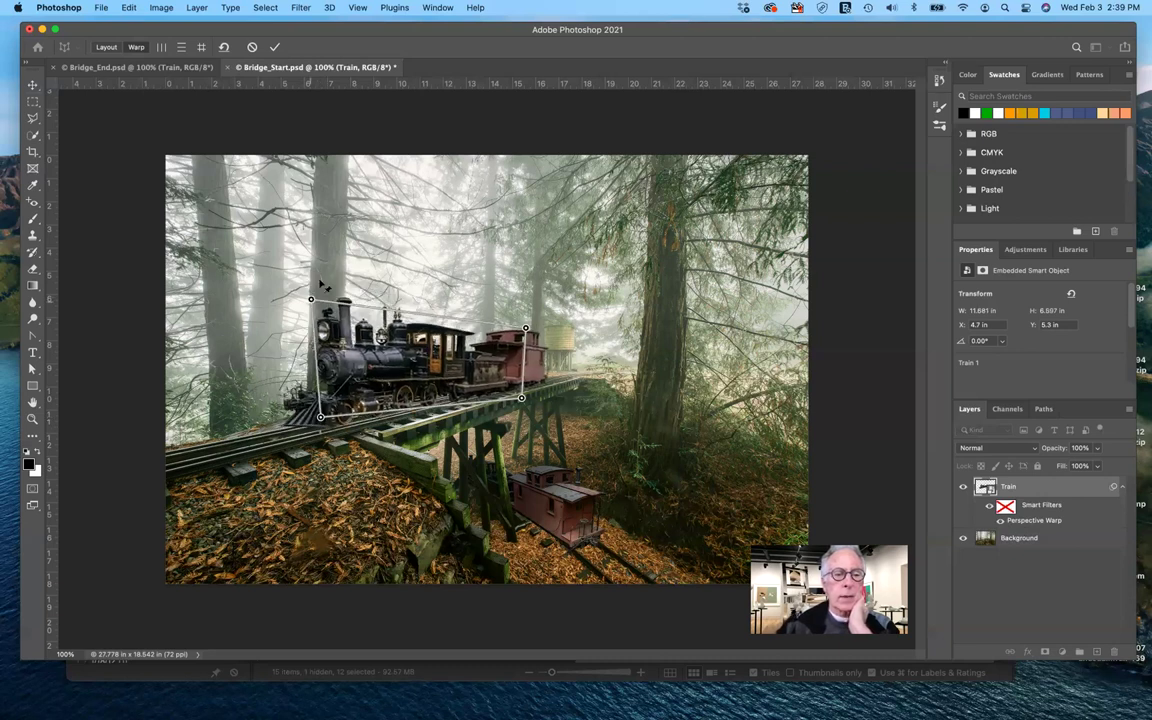
pyautogui.moveTo(322, 284); pyautogui.dragTo(318, 283)
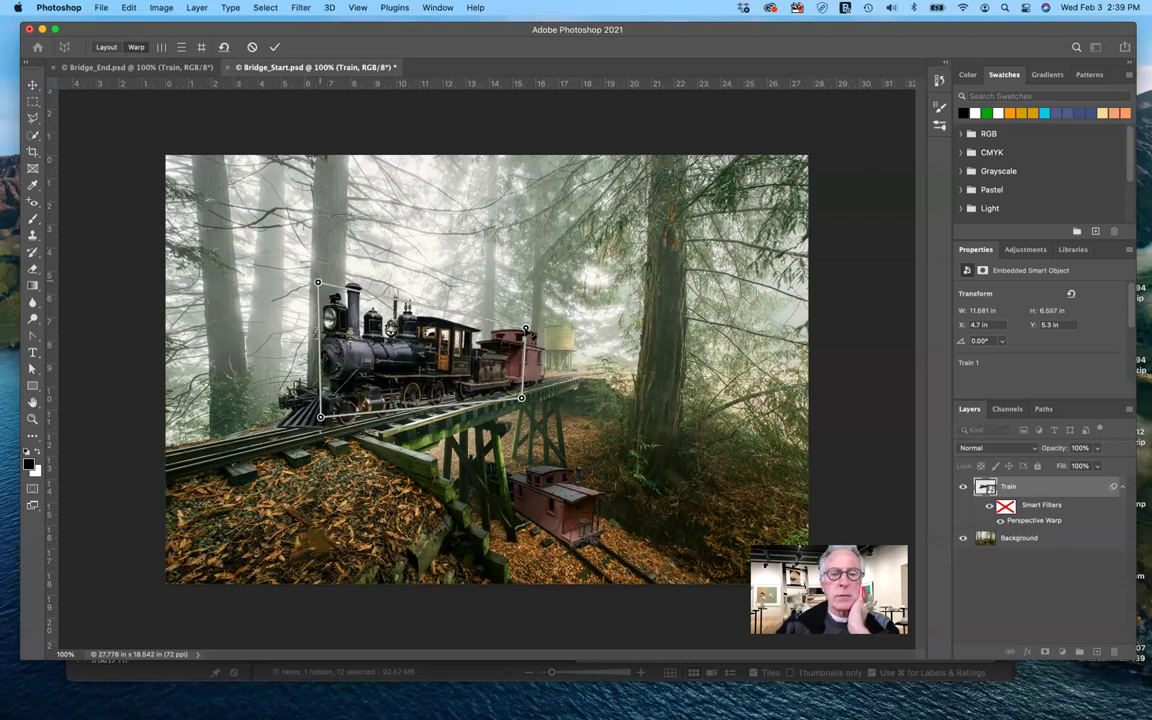
pyautogui.moveTo(317, 282); pyautogui.dragTo(319, 286)
pyautogui.moveTo(525, 328); pyautogui.dragTo(522, 335)
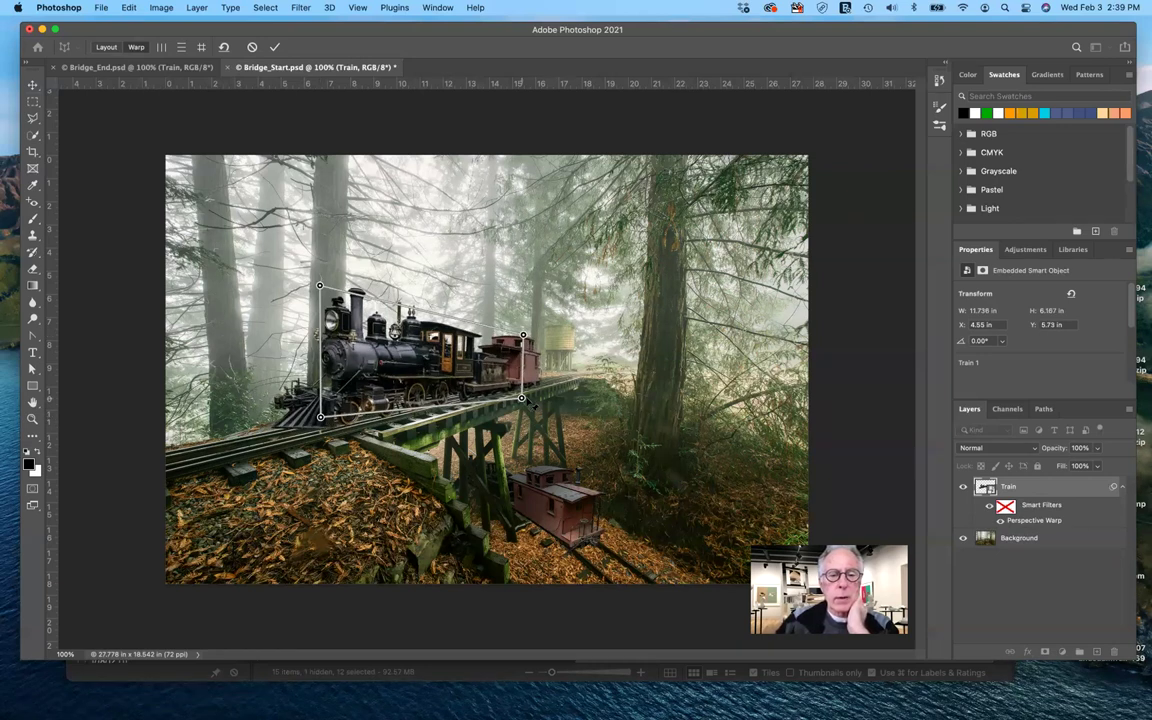
pyautogui.moveTo(522, 398); pyautogui.dragTo(523, 395)
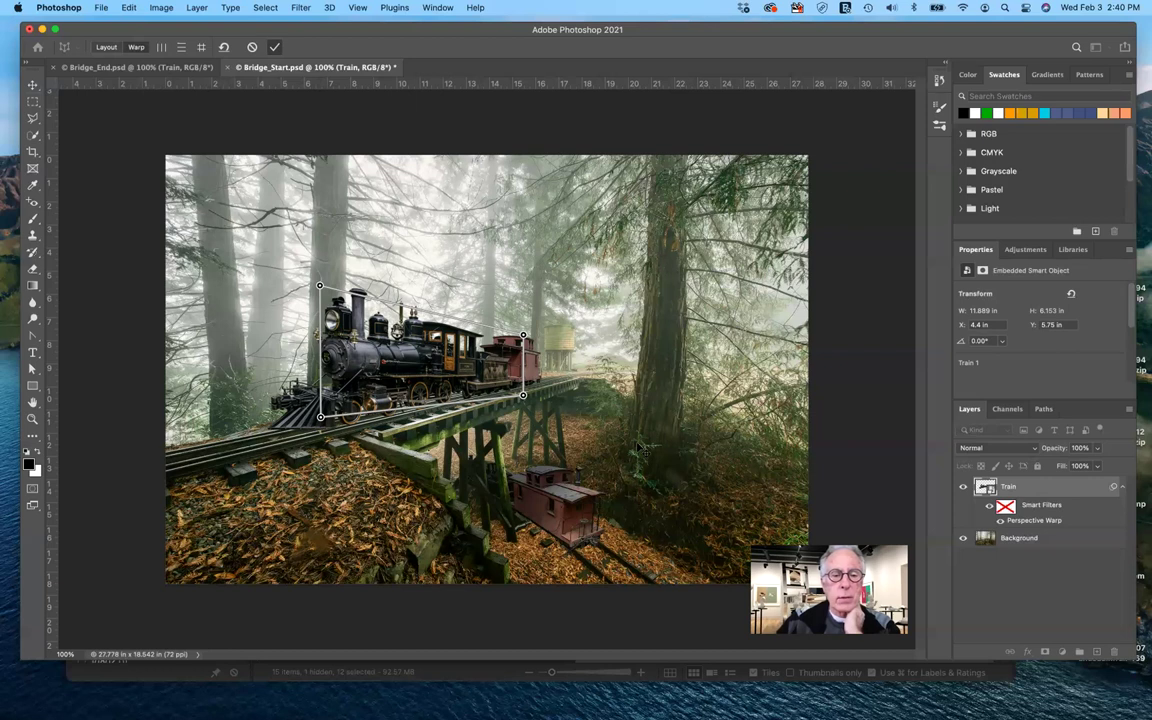
pyautogui.press('Return')
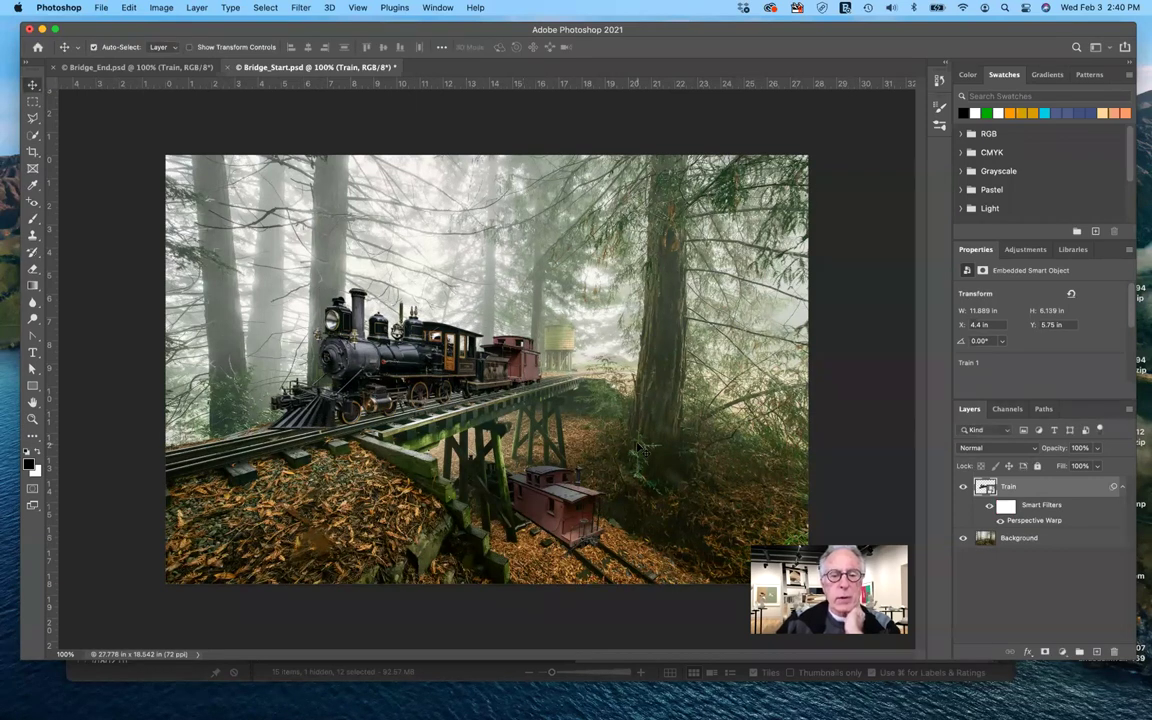
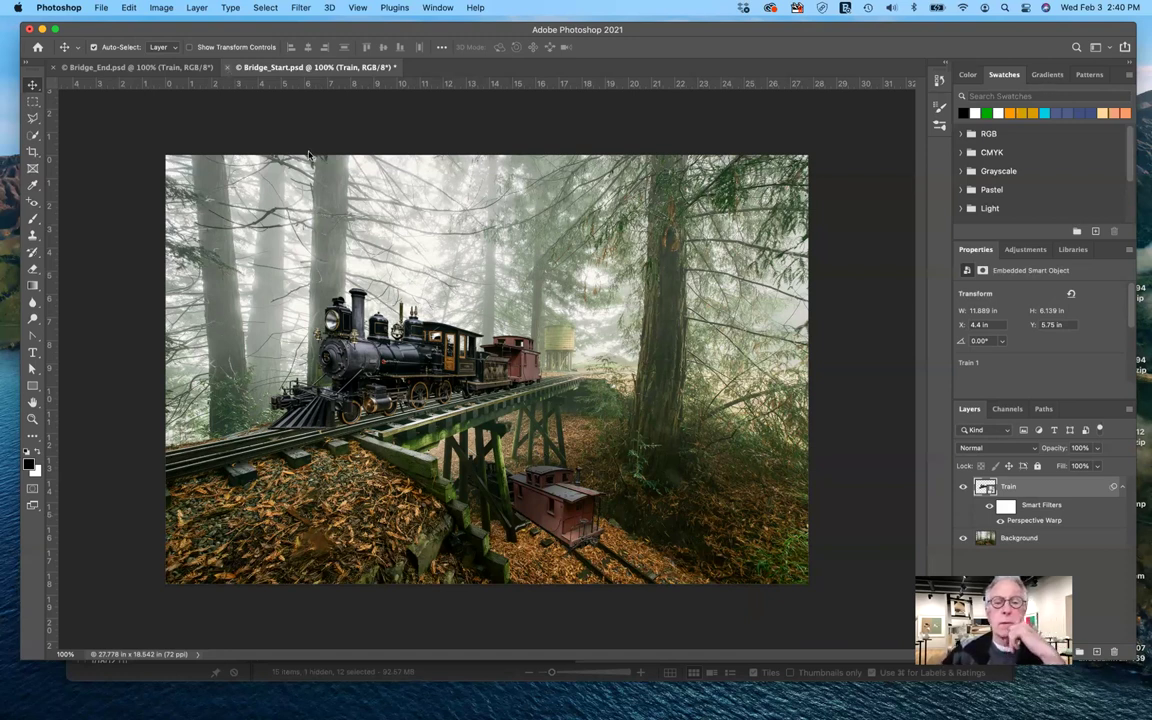
# - Close Bridge_Start.psd without saving and close Bridge_End.psd
pyautogui.press('super+w')
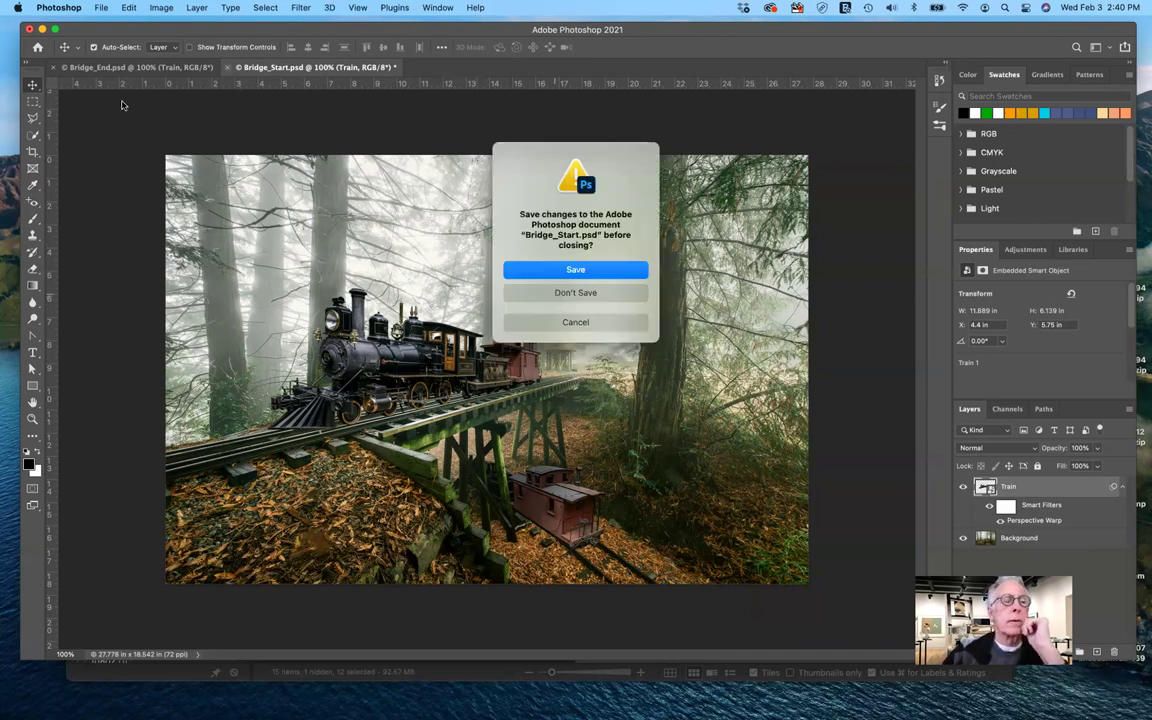
pyautogui.press('Escape')
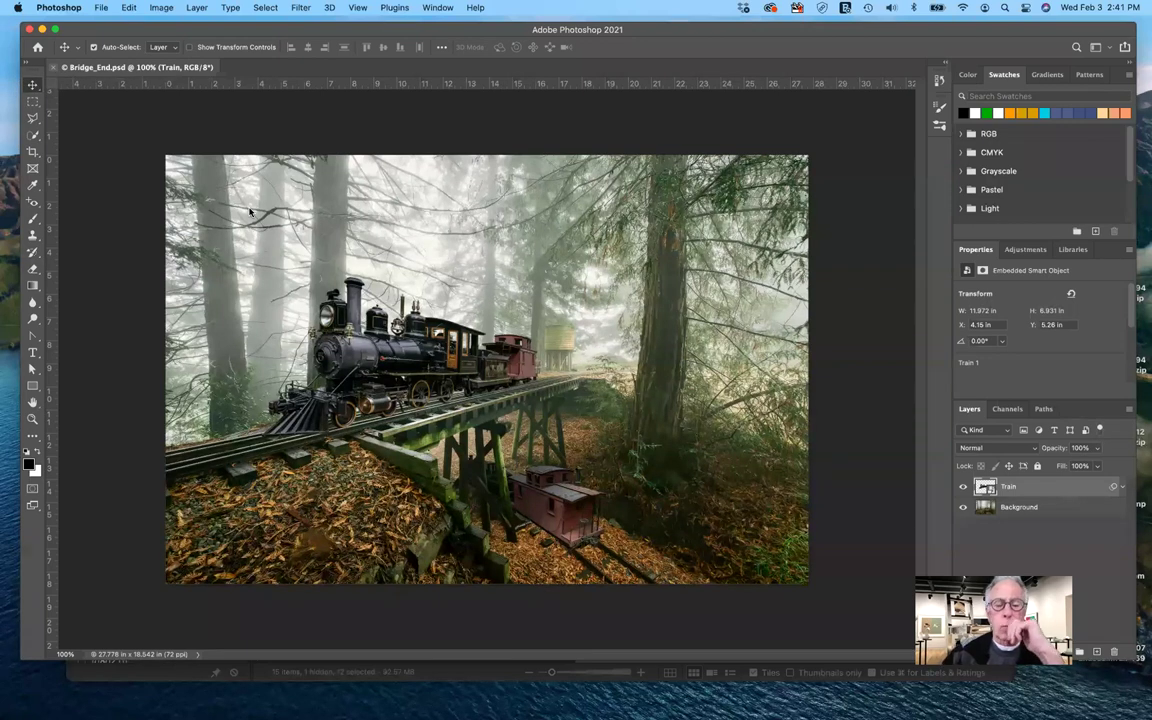
pyautogui.press('super+w')
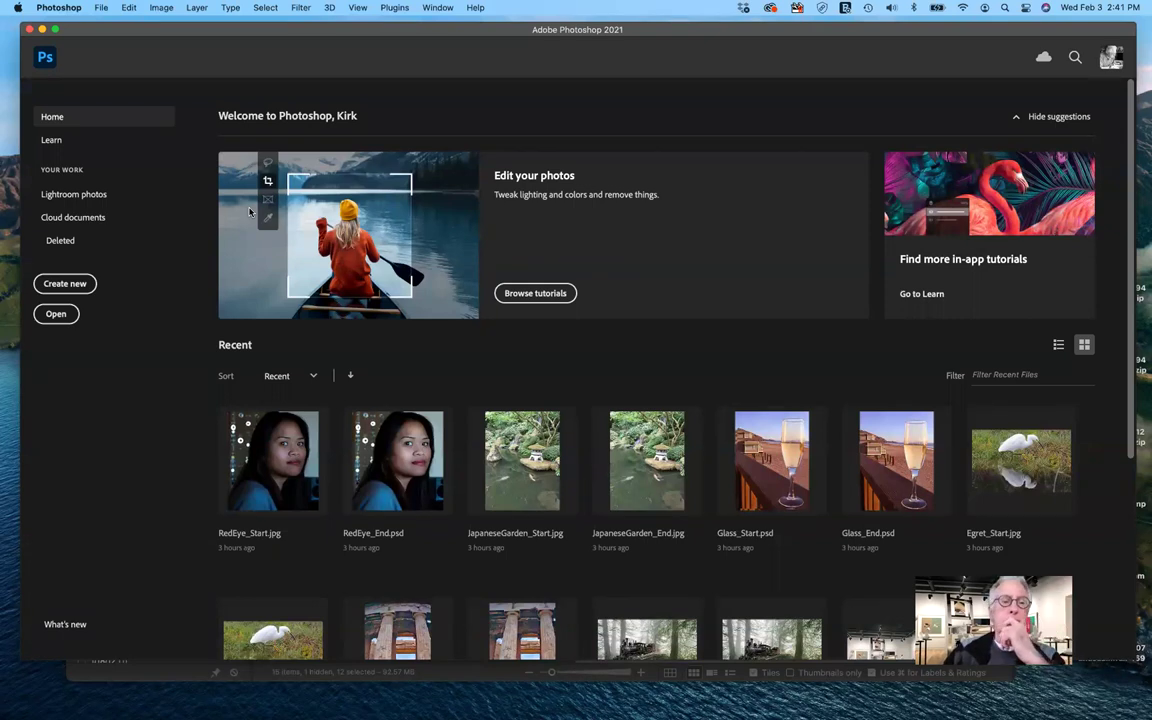
pyautogui.click(101, 8)
pyautogui.click(101, 8)
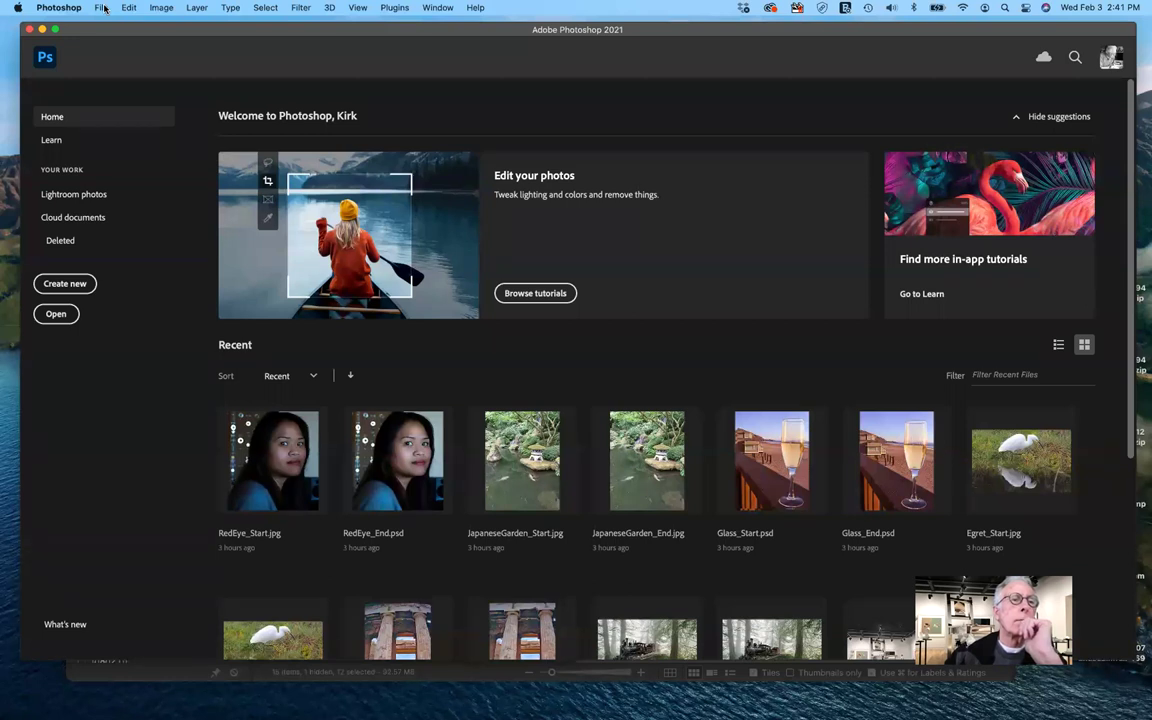
pyautogui.click(99, 9)
pyautogui.click(99, 11)
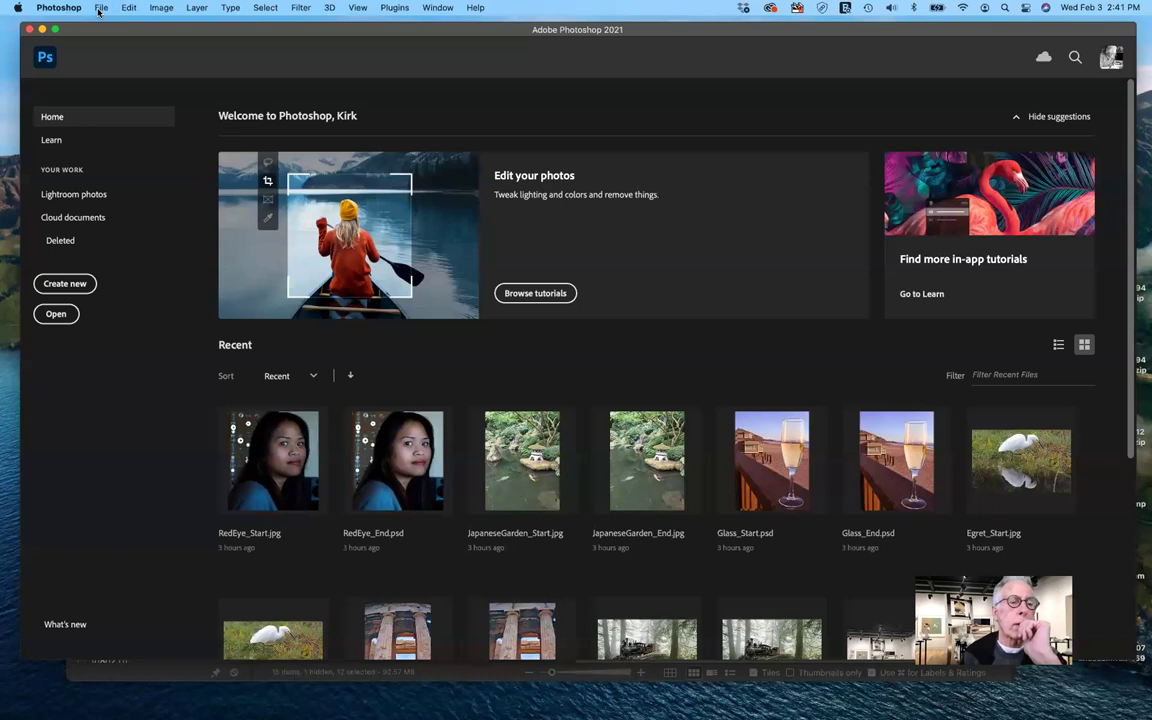
# - Start a Photomerge with Vignette Removal, Geometric Distortion Correction and Content Aware Fill Transparent Areas enabled
pyautogui.click(100, 10)
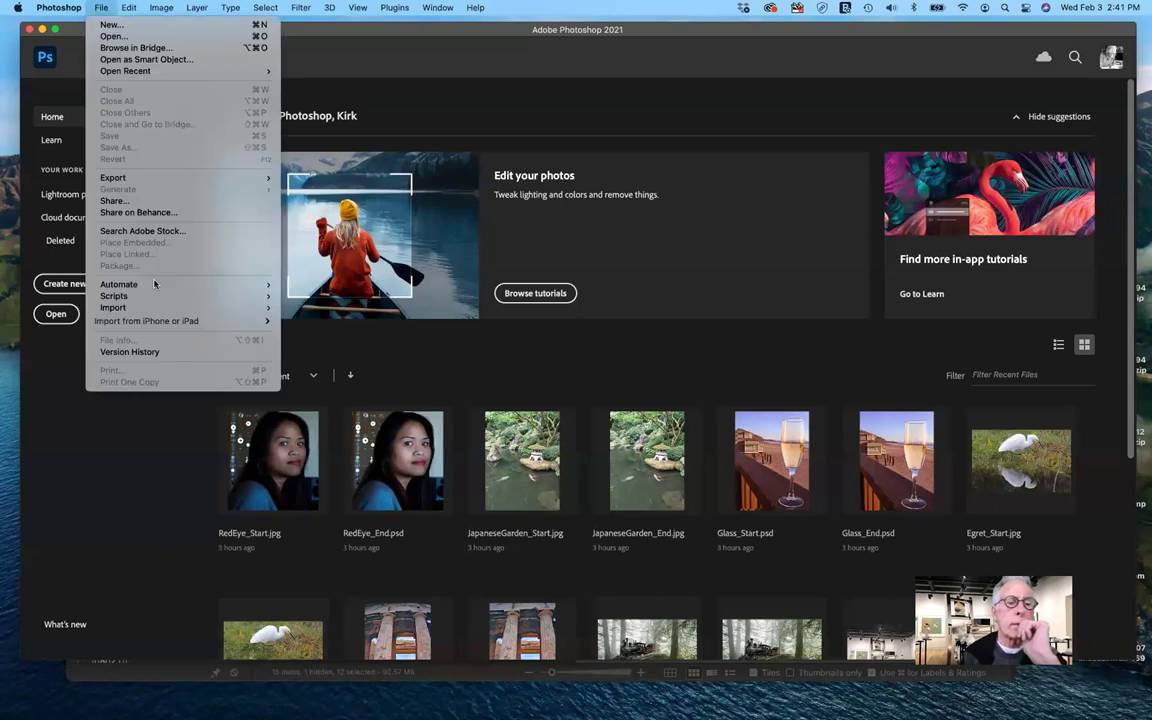
pyautogui.moveTo(240, 290)
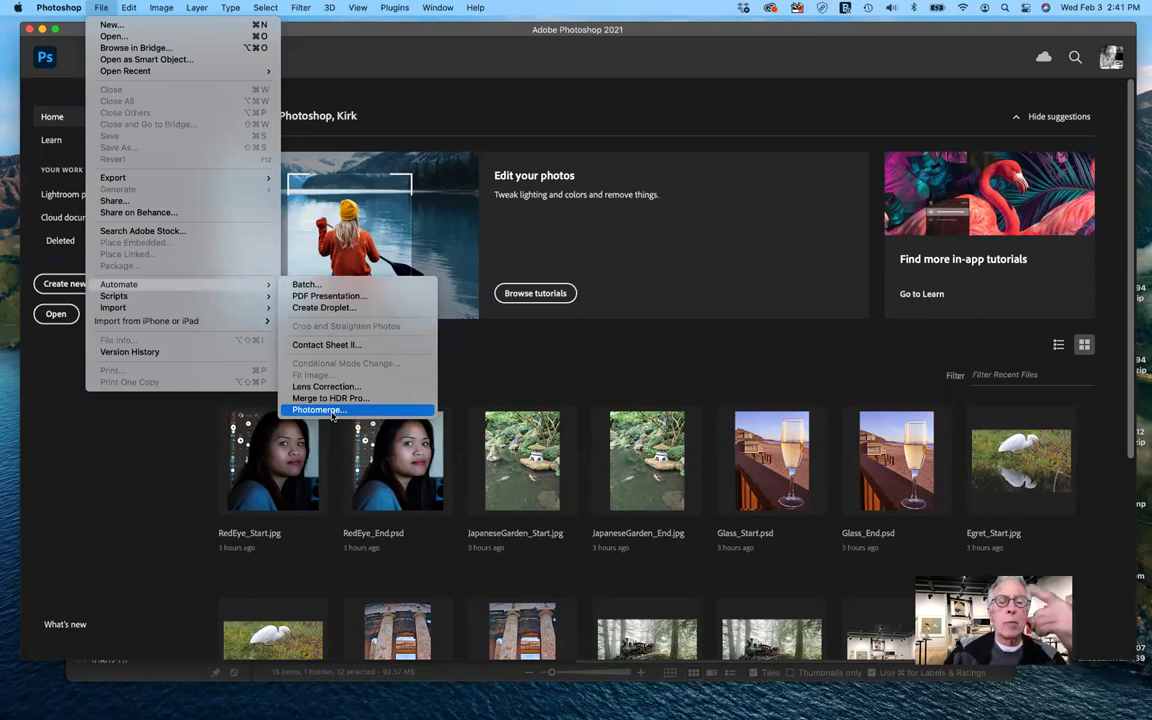
pyautogui.click(548, 349)
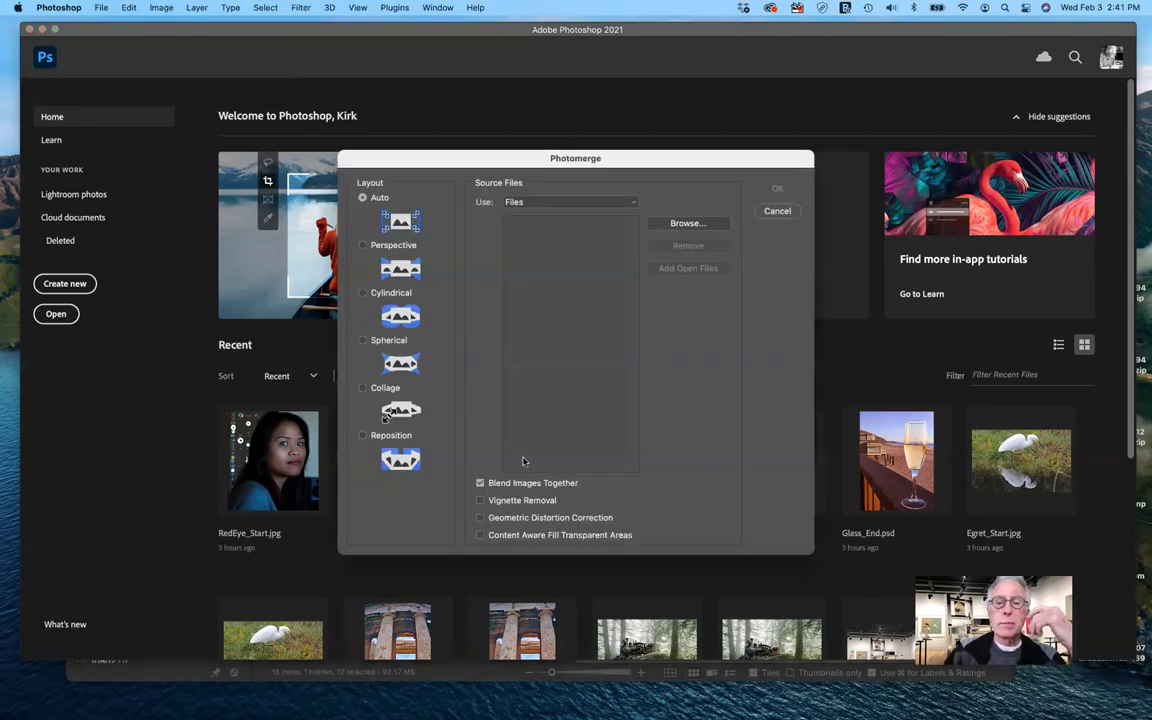
pyautogui.click(480, 500)
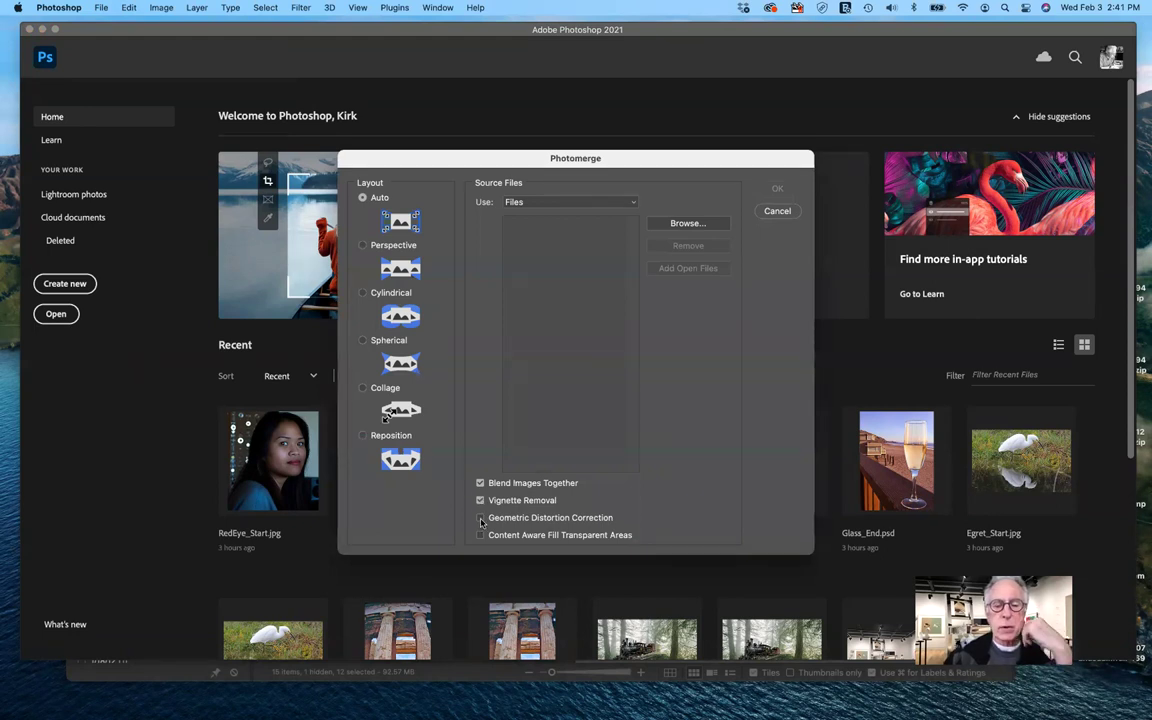
pyautogui.click(480, 518)
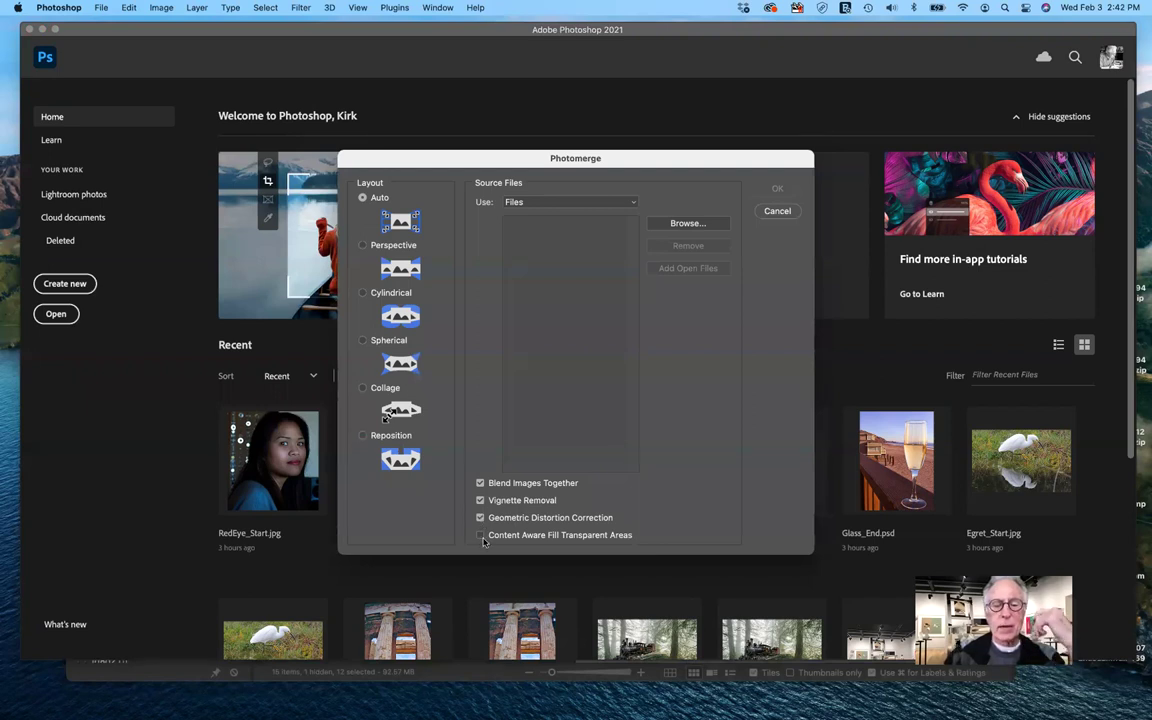
pyautogui.click(481, 535)
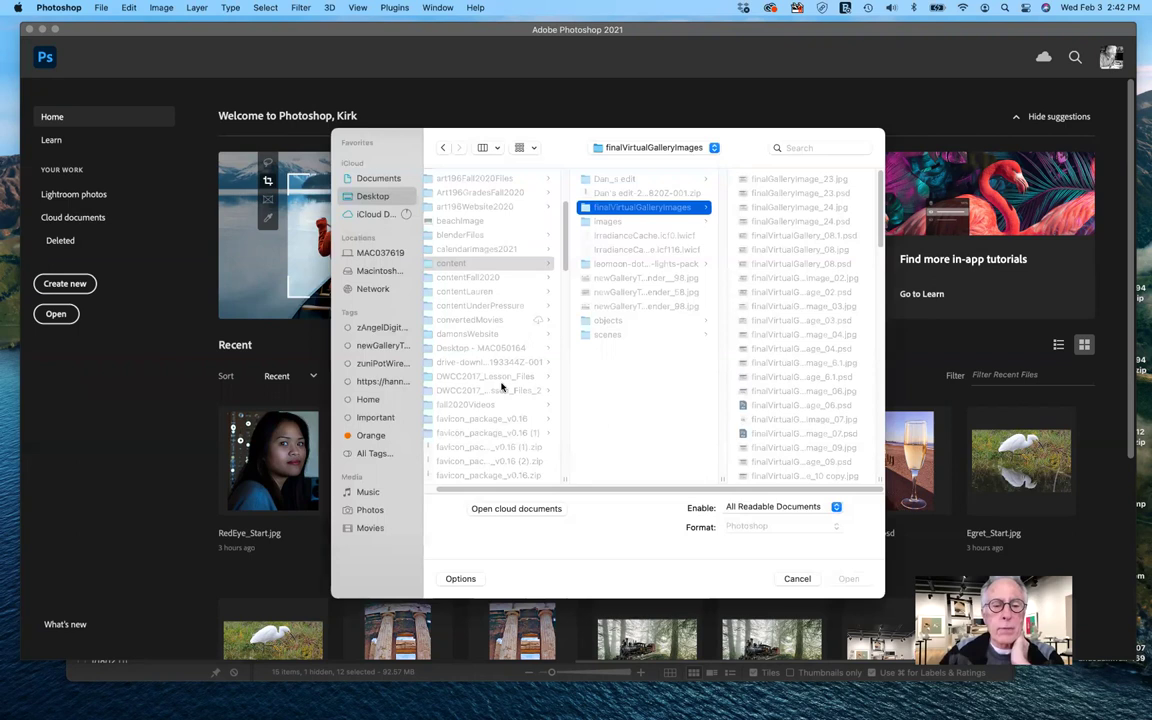
# - Browse for the source images in the Files for Panorama folder of Lesson05 inside PSCC2020Lesson_Files
pyautogui.scroll(1, 503, 385)
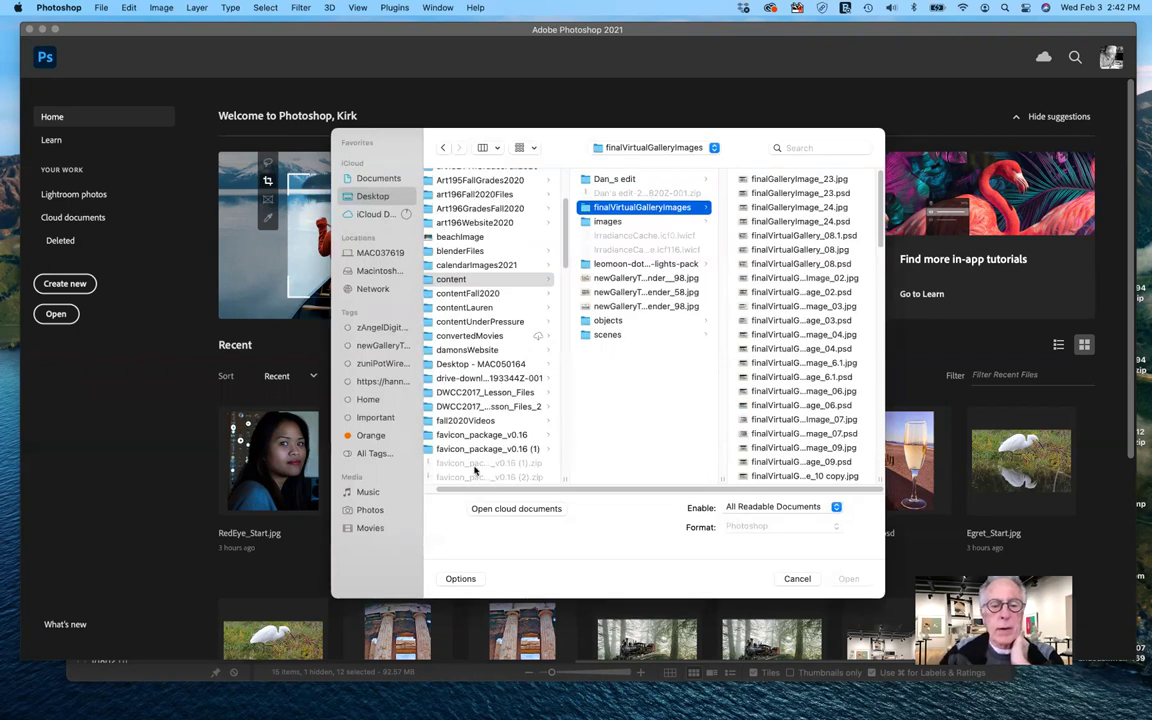
pyautogui.scroll(-5, 476, 470)
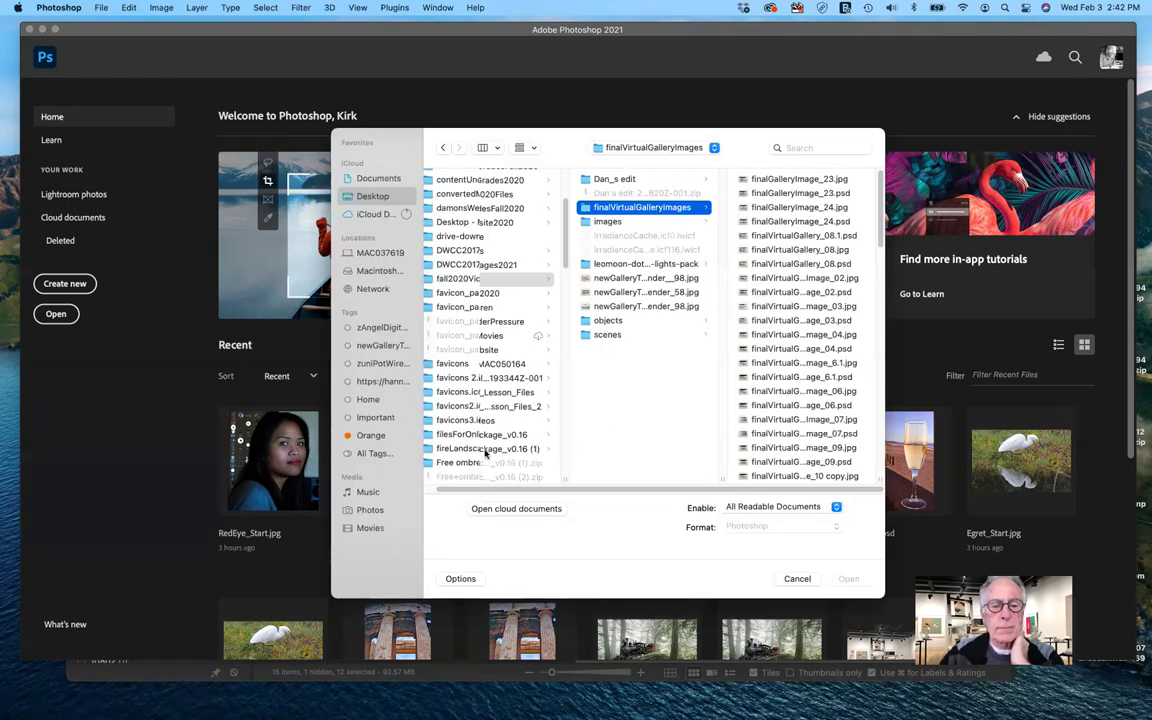
pyautogui.scroll(-5, 482, 458)
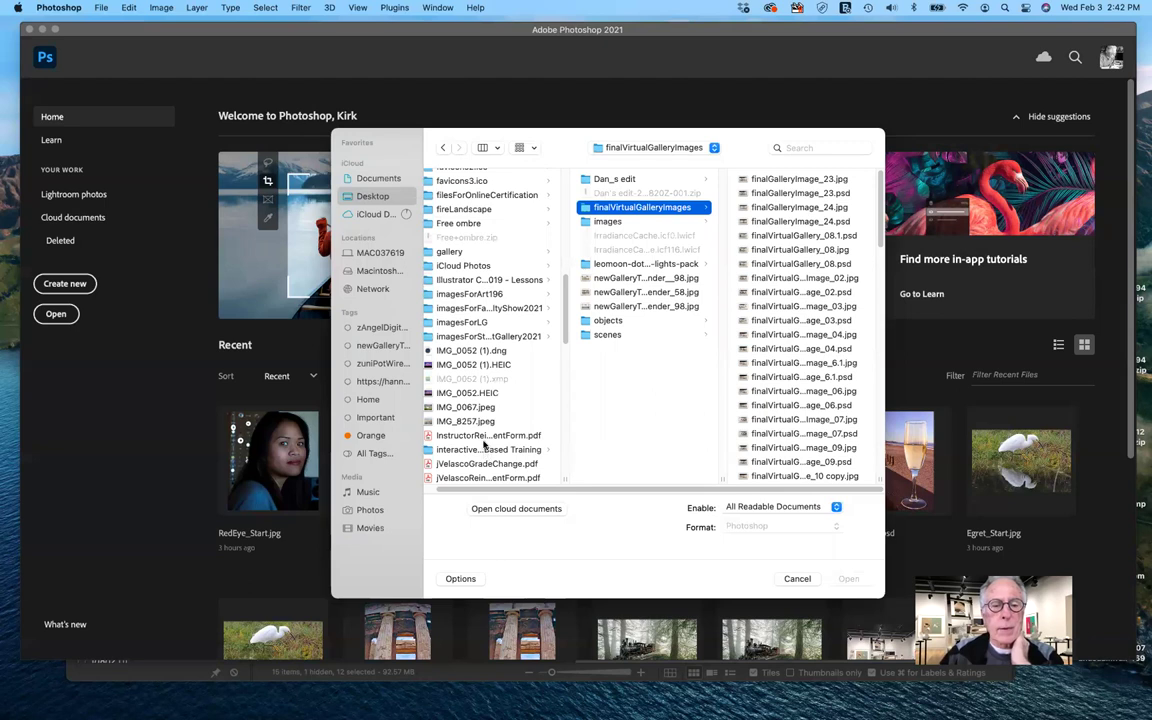
pyautogui.scroll(-5, 485, 448)
pyautogui.scroll(-4, 485, 448)
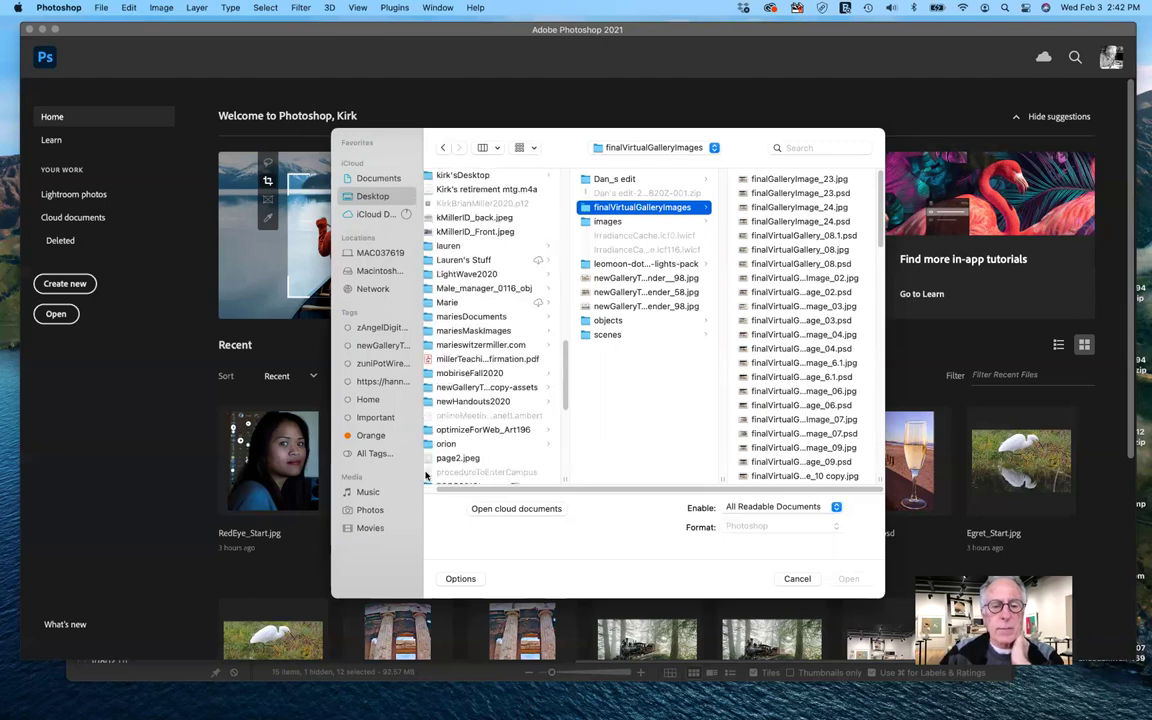
pyautogui.scroll(-1, 426, 476)
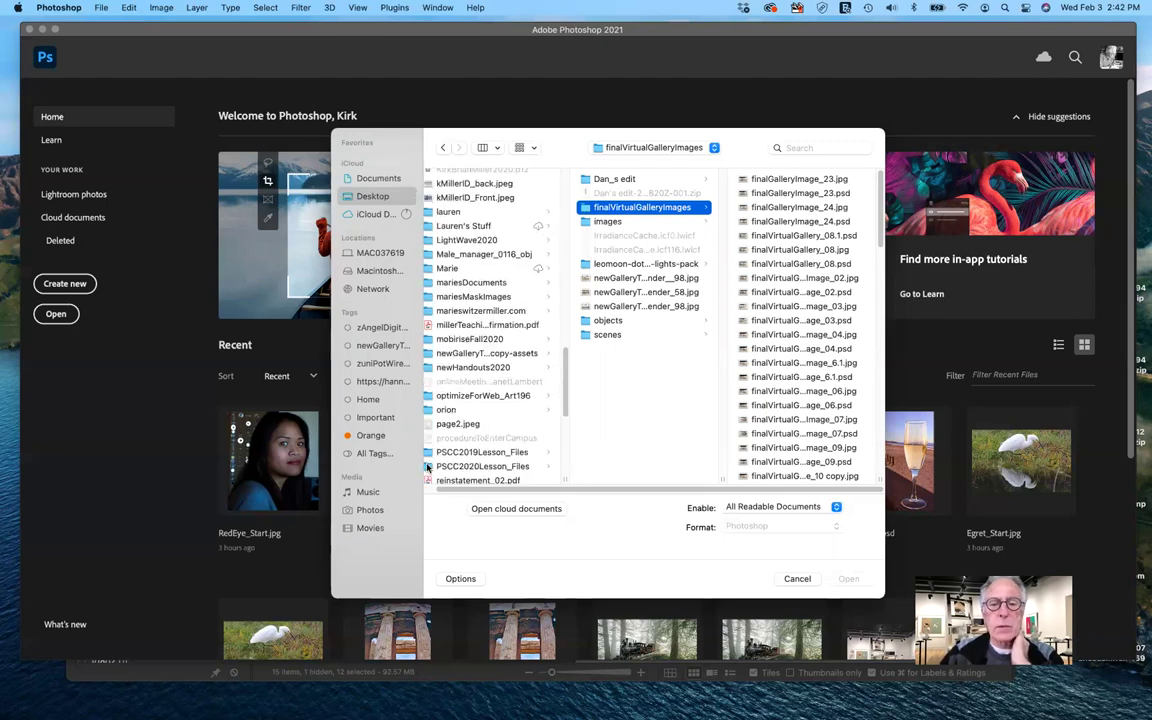
pyautogui.click(428, 467)
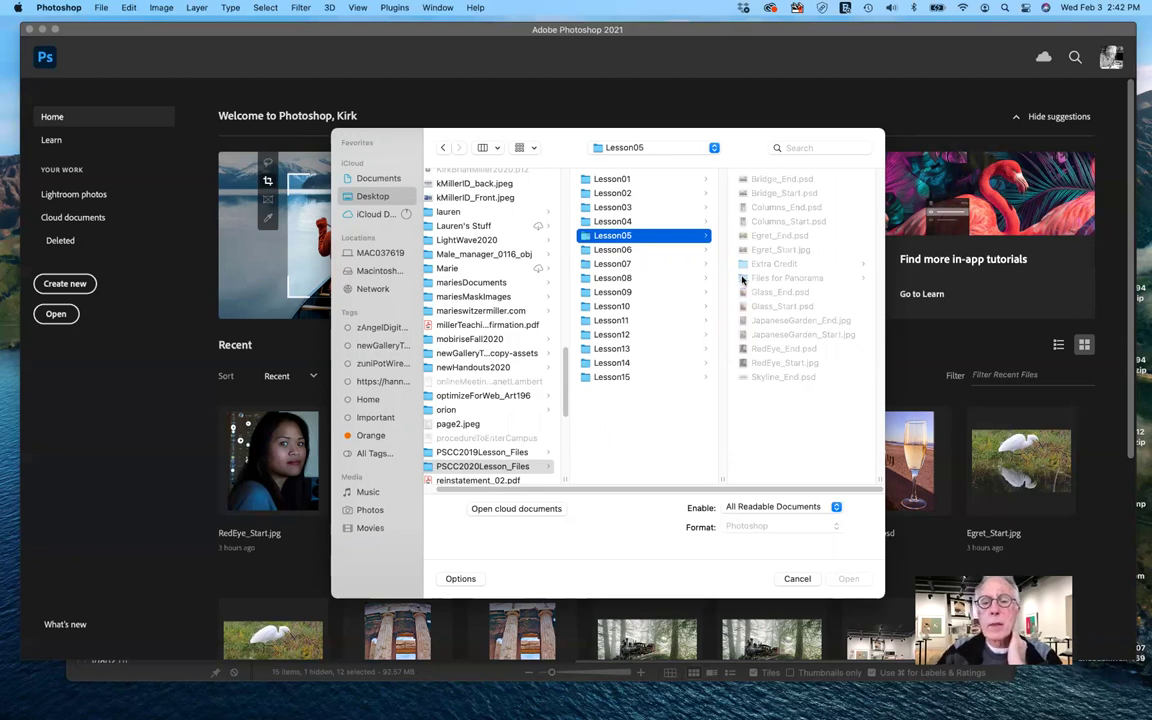
pyautogui.hscroll(3, 588, 287)
pyautogui.click(587, 280)
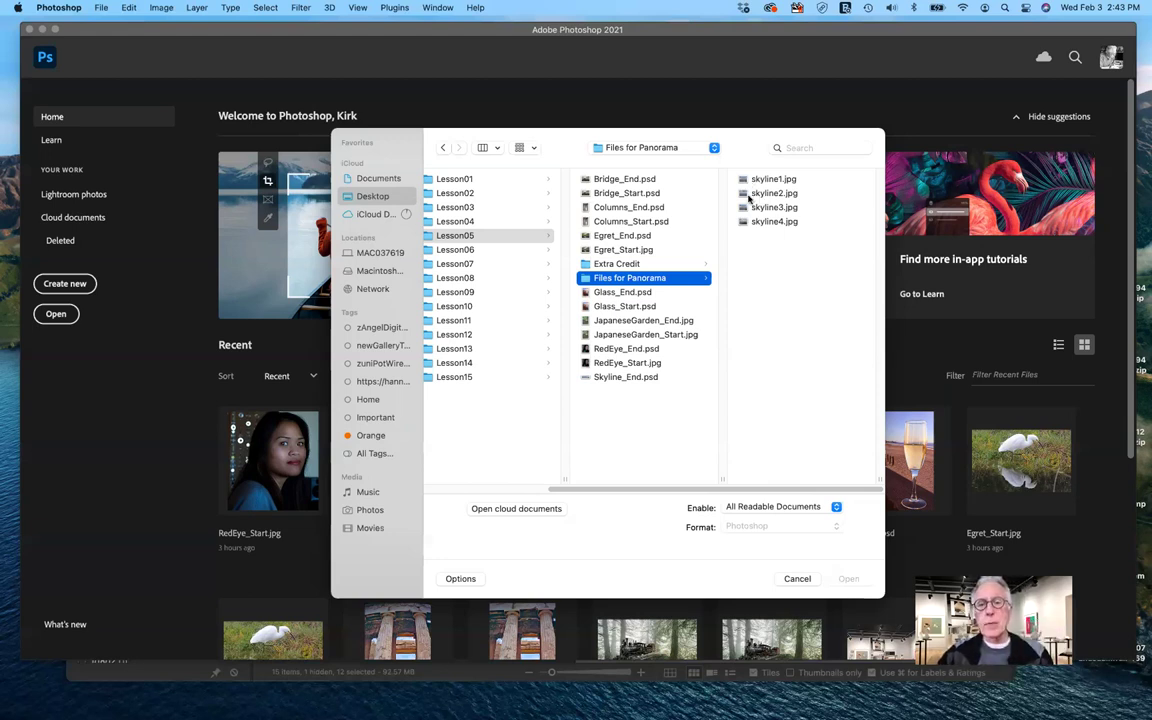
# - Add skyline1.jpg, skyline2.jpg, skyline3.jpg and skyline4.jpg as the Photomerge source files
pyautogui.press('Right')
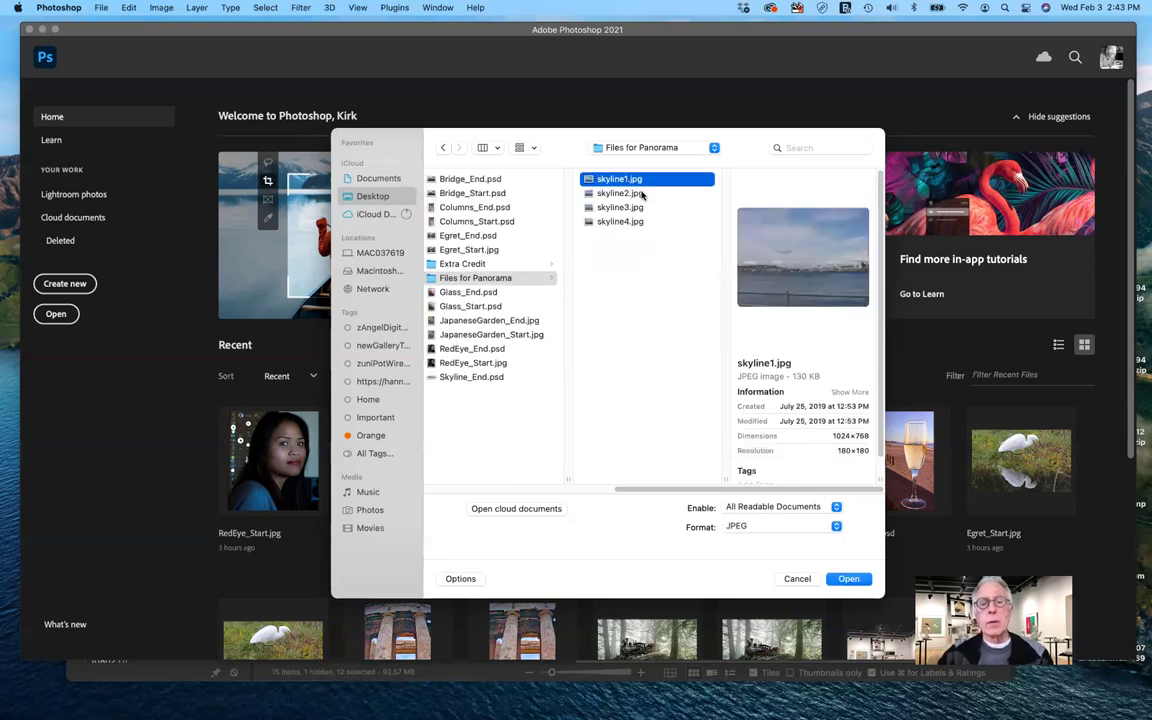
pyautogui.keyDown('shift'); pyautogui.click(641, 194); pyautogui.keyUp('shift')
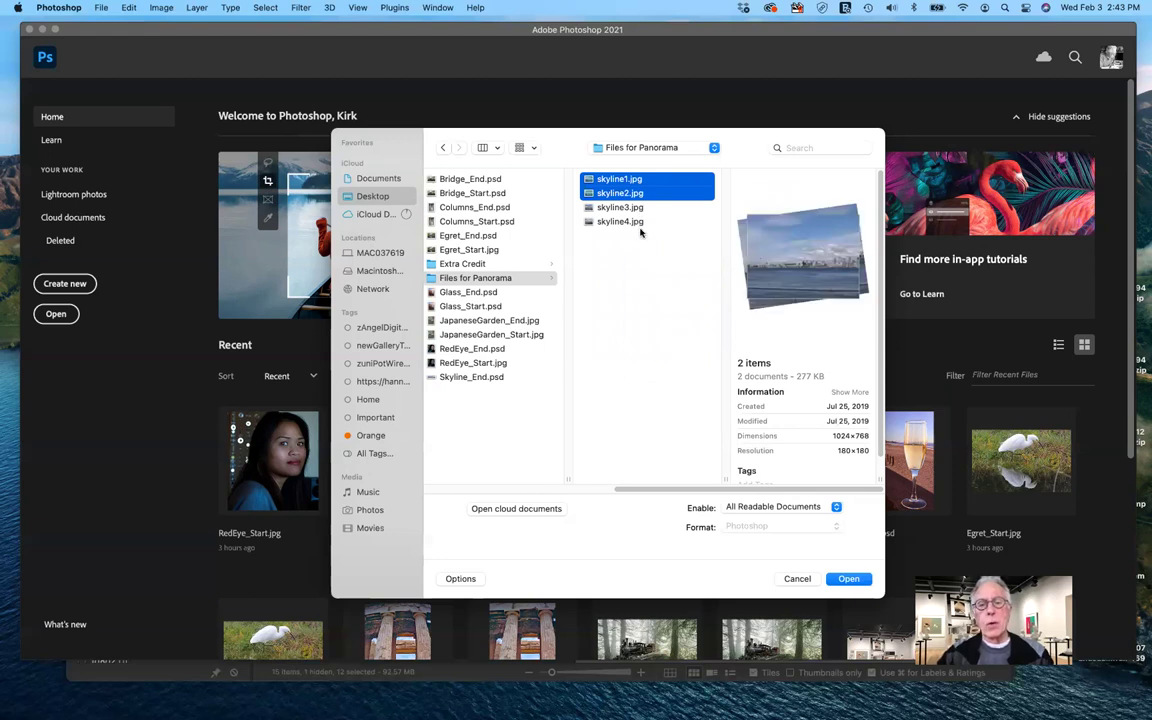
pyautogui.keyDown('shift'); pyautogui.click(640, 208); pyautogui.keyUp('shift')
pyautogui.keyDown('shift'); pyautogui.click(640, 222); pyautogui.keyUp('shift')
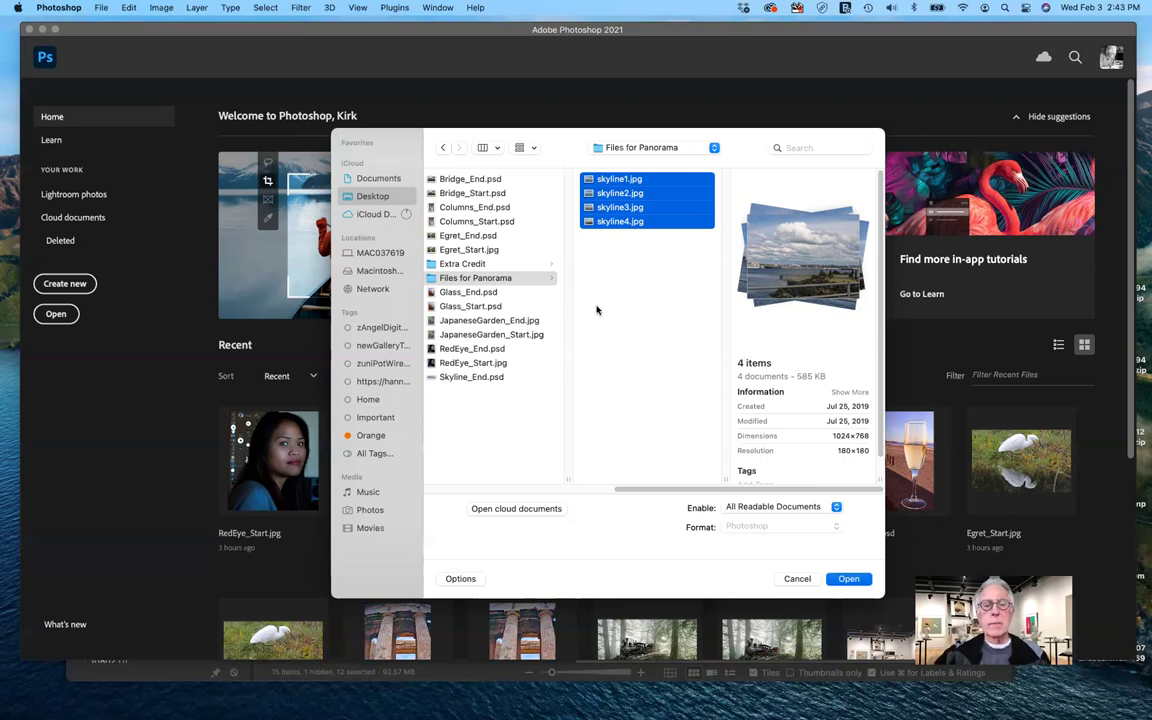
pyautogui.press('Return')
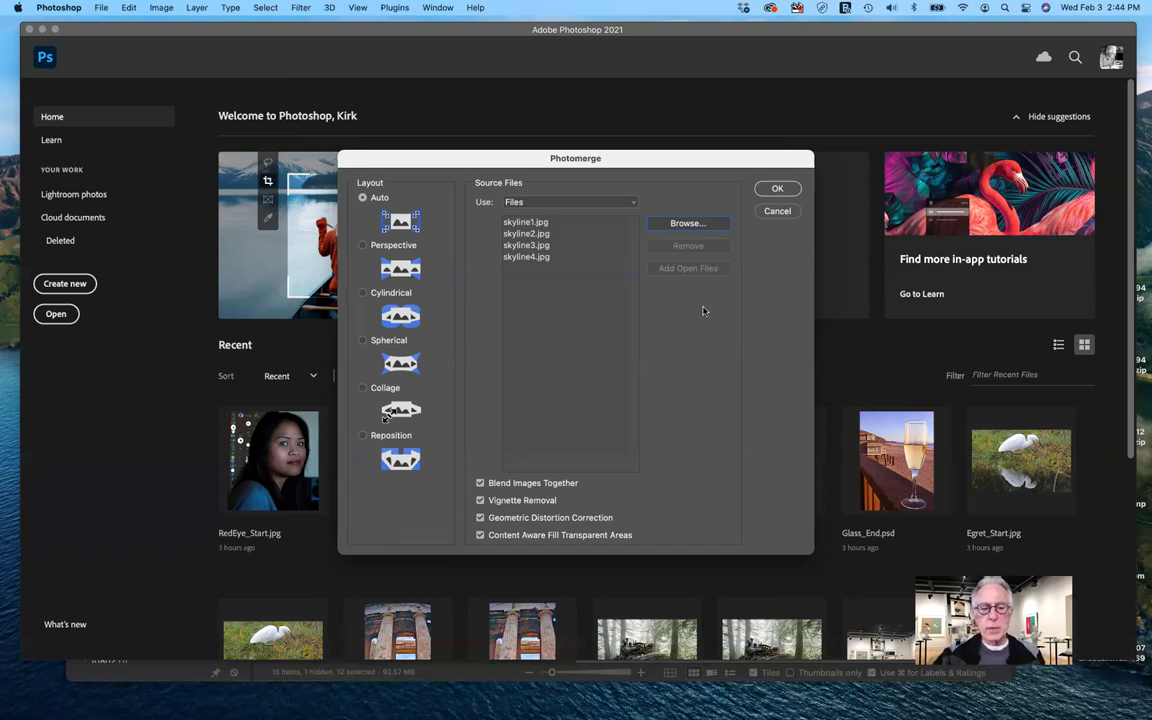
# - Run the Photomerge with the Auto layout, then clear the selection and deselect the merged layer
pyautogui.click(779, 188)
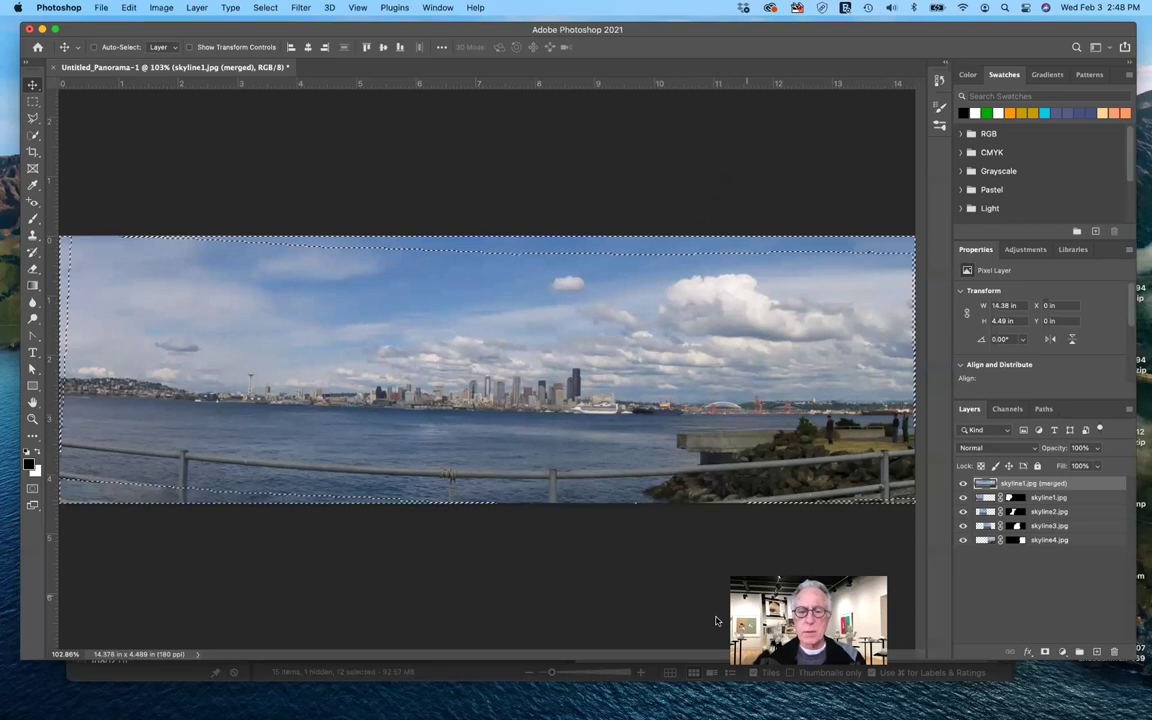
pyautogui.press('super+d')
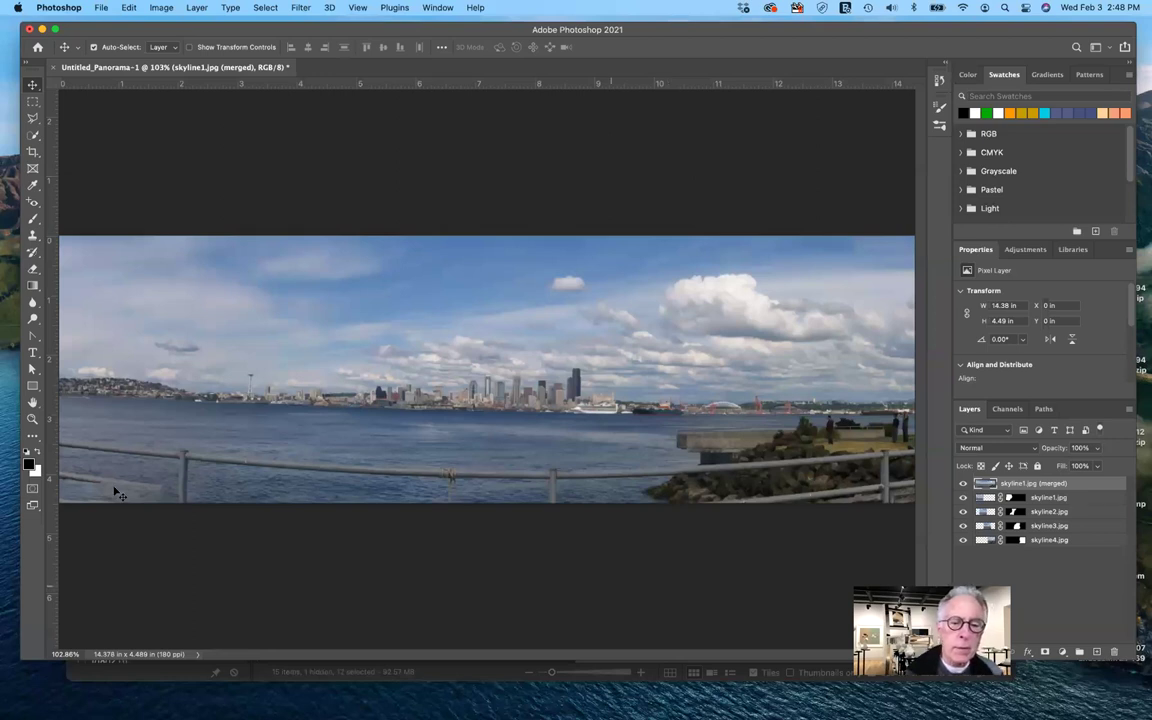
pyautogui.click(290, 548)
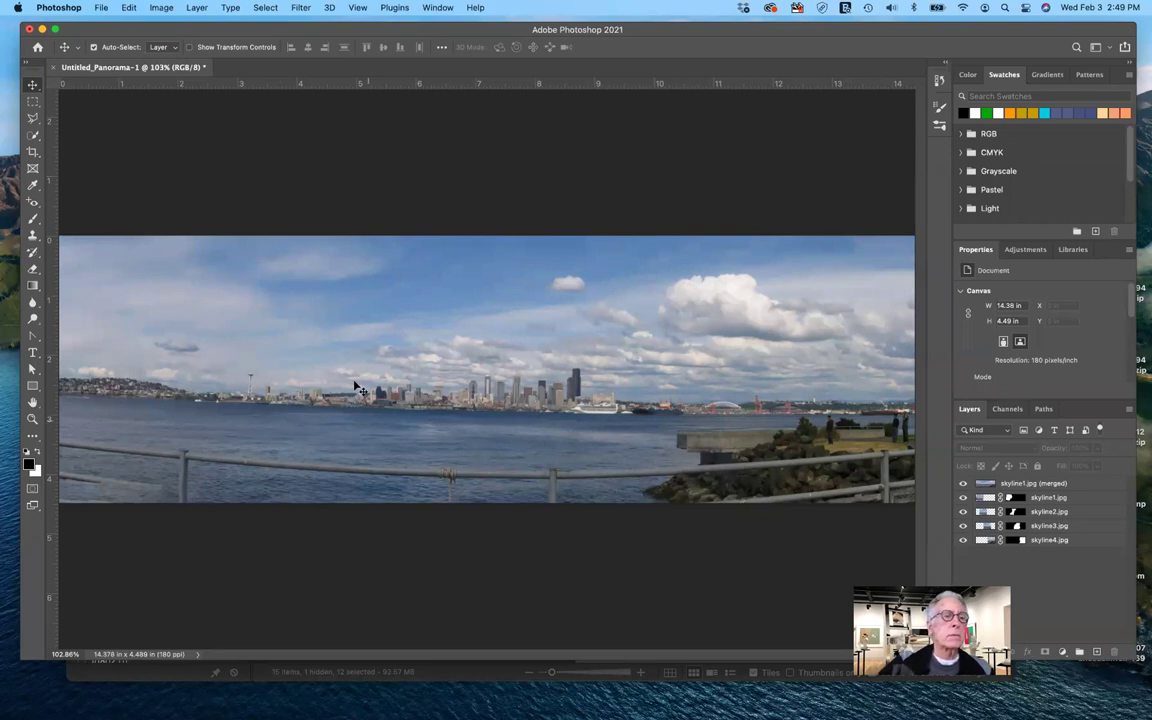
# - Try to straighten the panorama along the waterline with the Crop tool's Straighten option
pyautogui.click(35, 152)
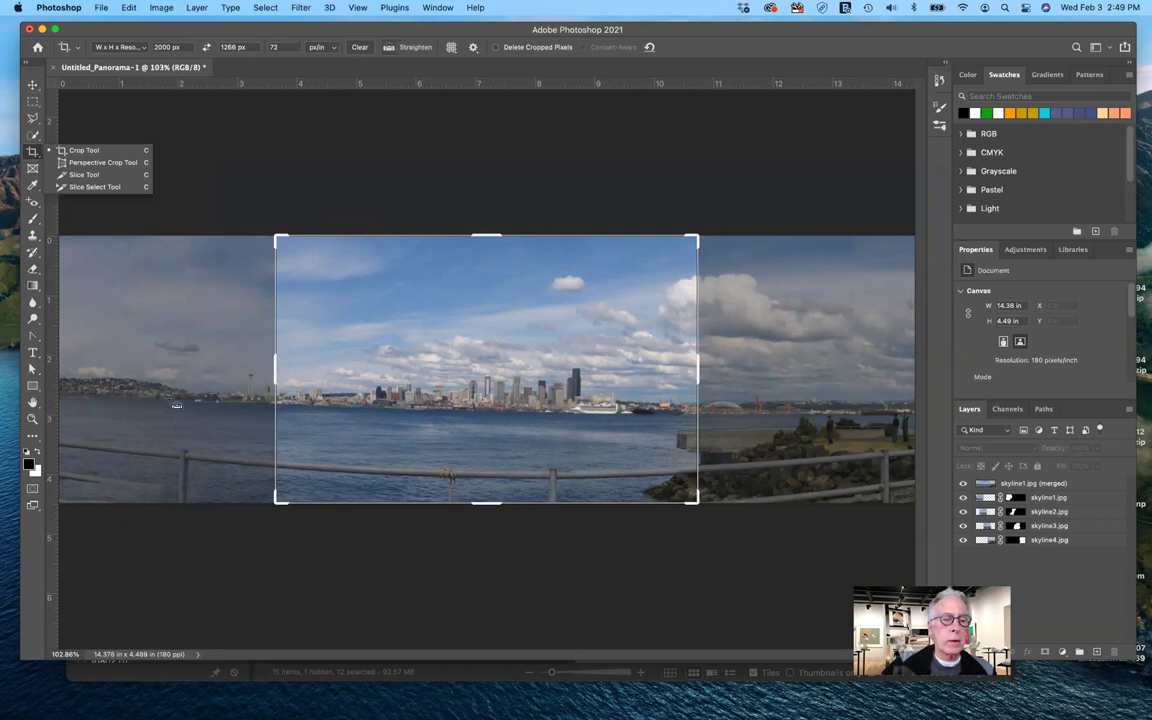
pyautogui.click(389, 48)
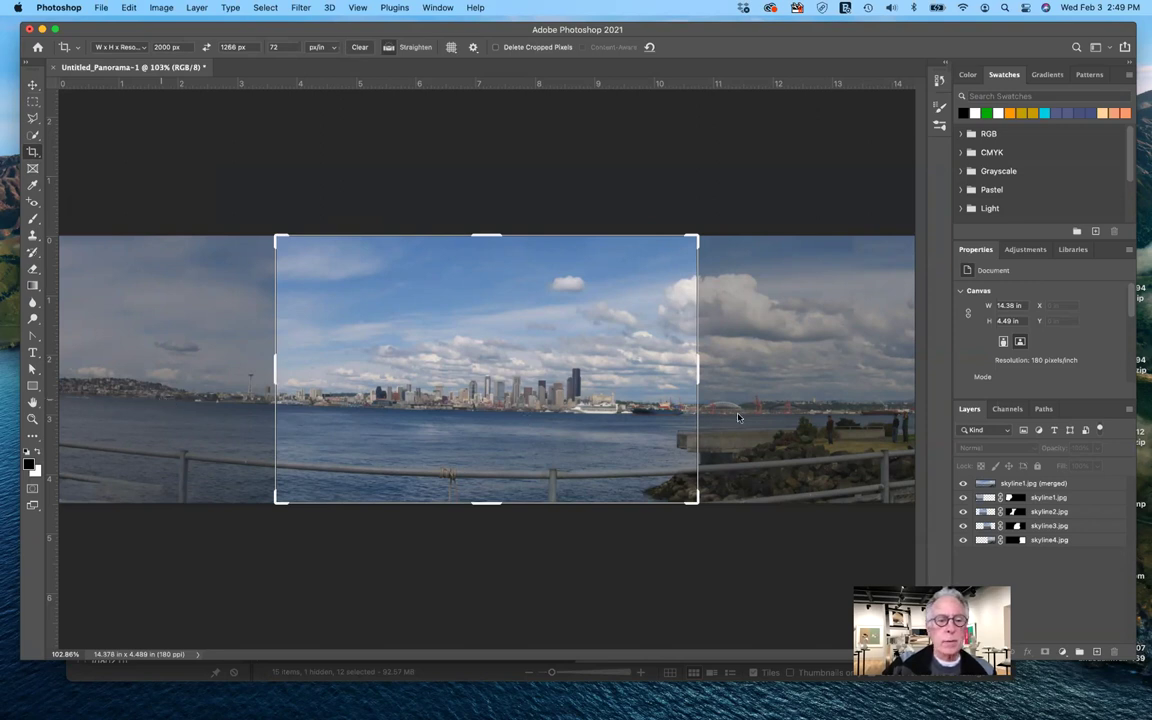
pyautogui.moveTo(160, 399); pyautogui.dragTo(738, 417)
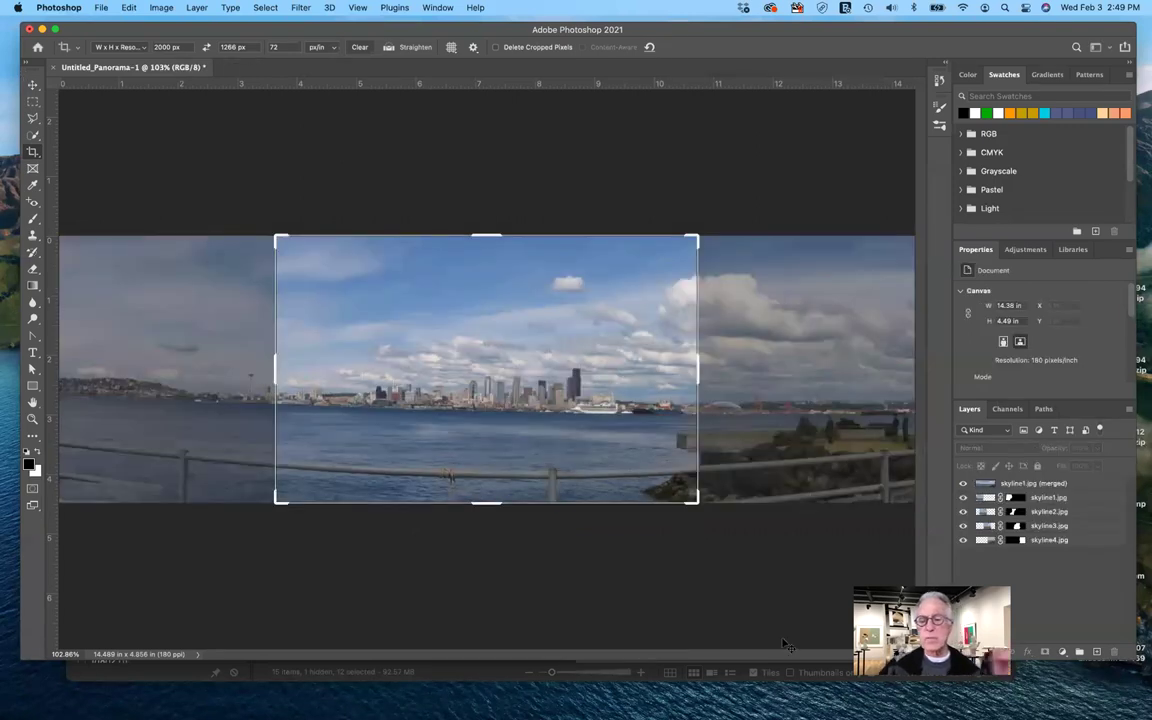
pyautogui.press('Escape')
pyautogui.press('v')
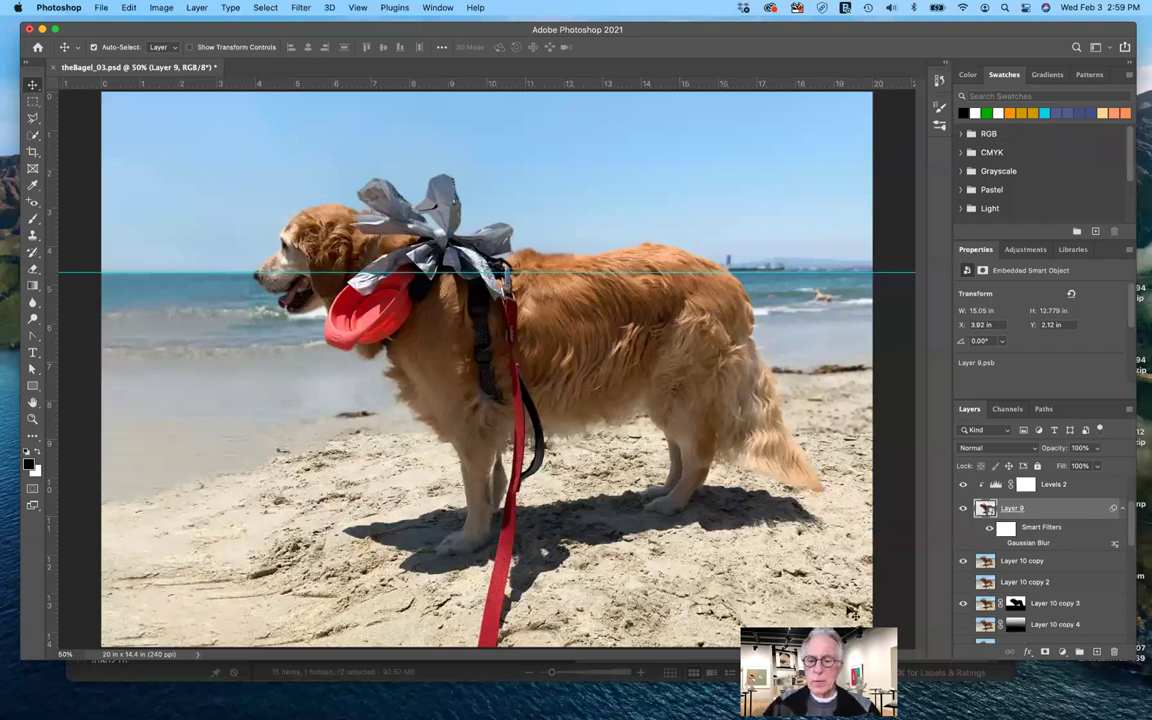
# - Examine the Smart Objects commands available for Layer 9 in theBagel_03.psd
pyautogui.moveTo(915, 712)
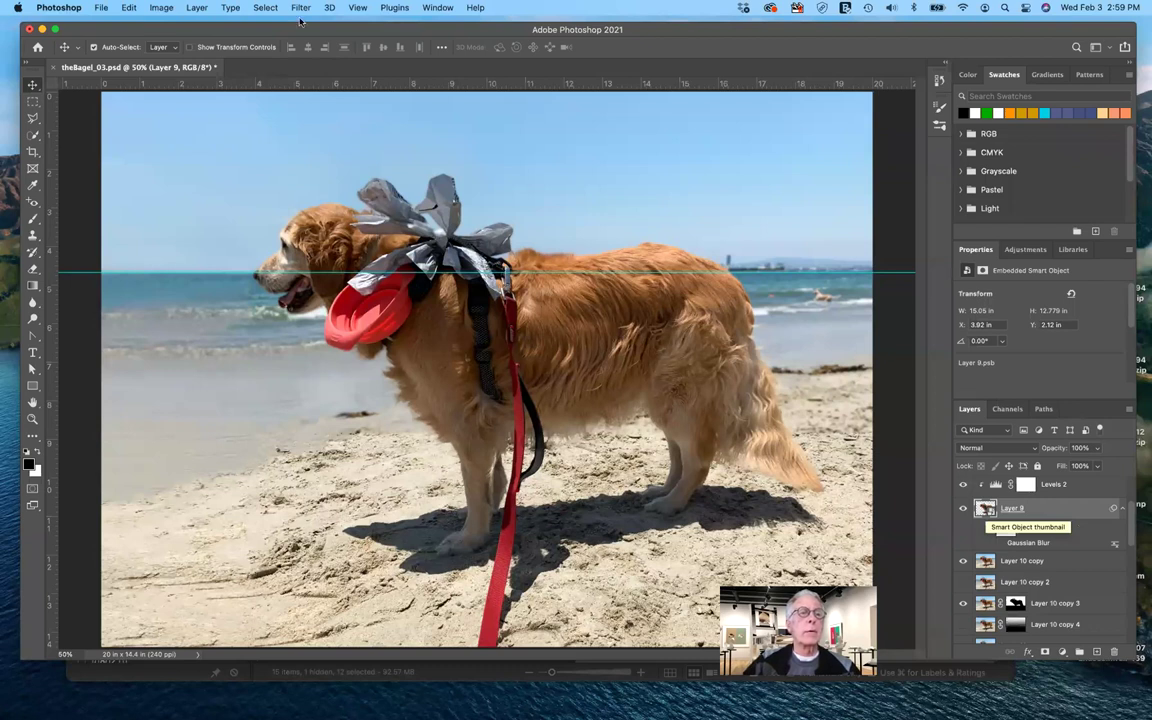
pyautogui.click(197, 8)
pyautogui.click(197, 9)
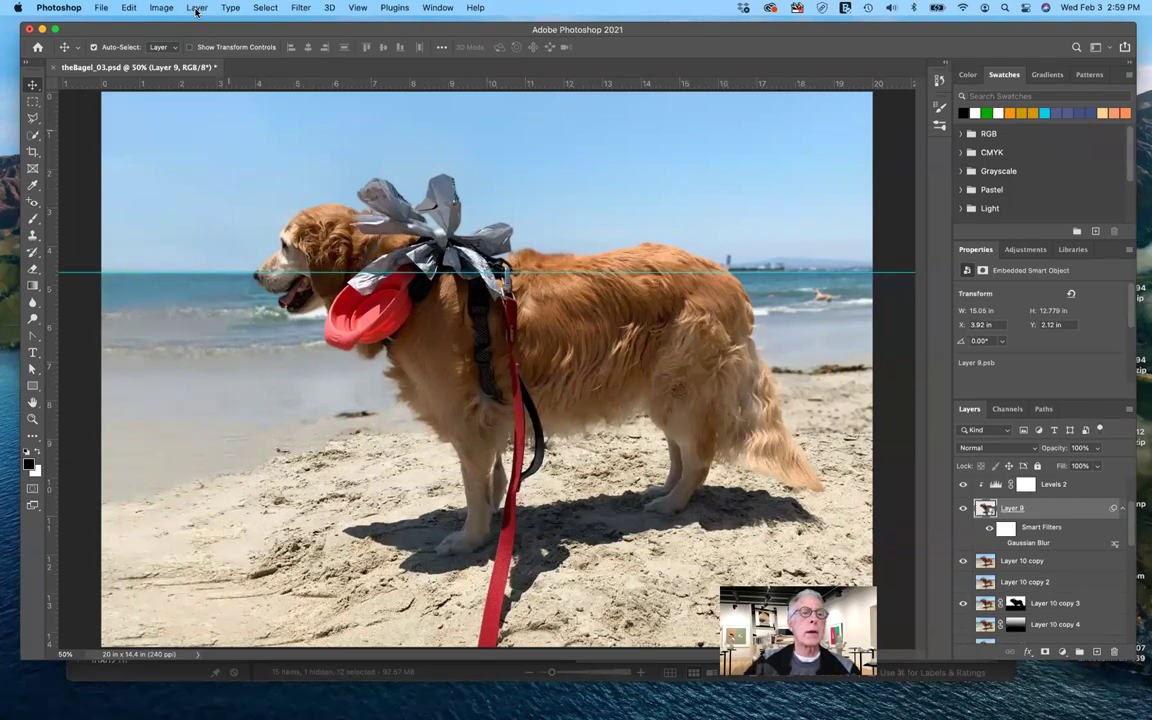
pyautogui.click(198, 8)
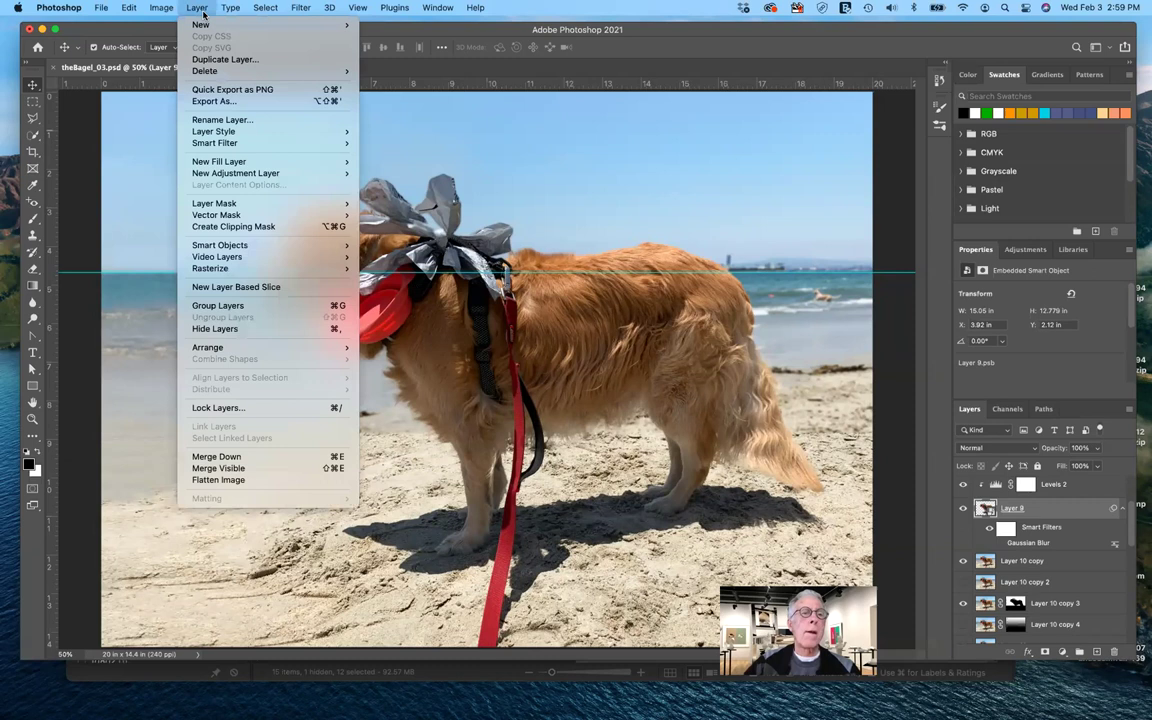
pyautogui.click(201, 9)
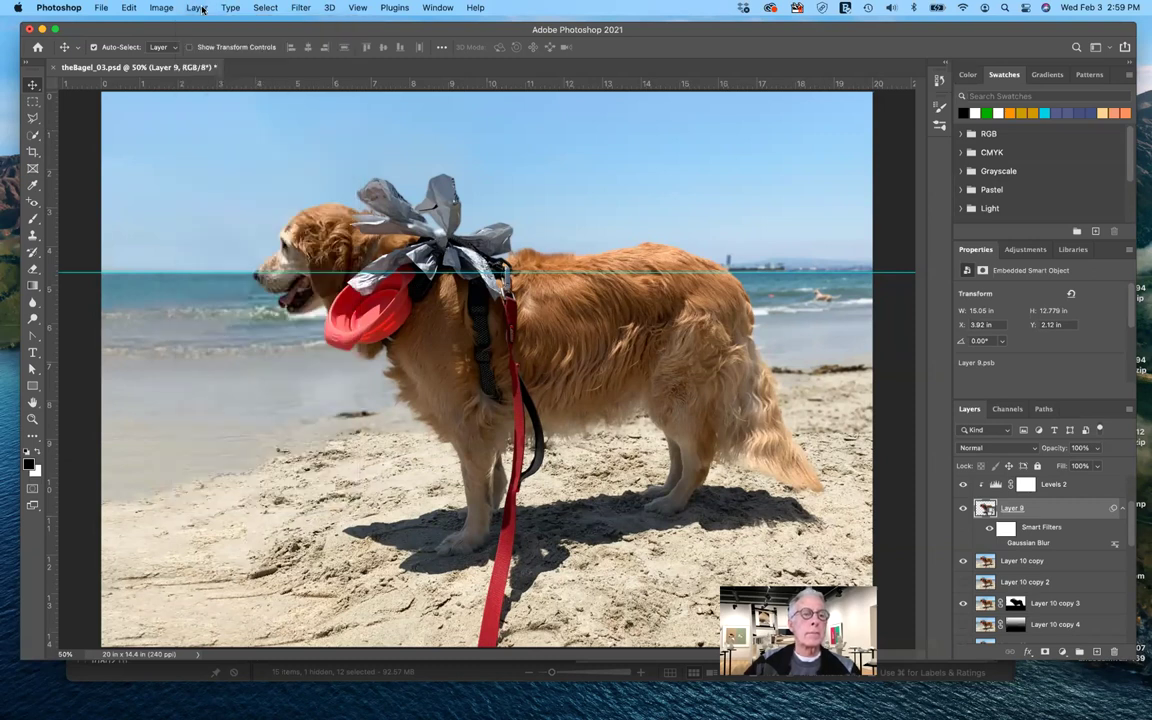
pyautogui.click(202, 9)
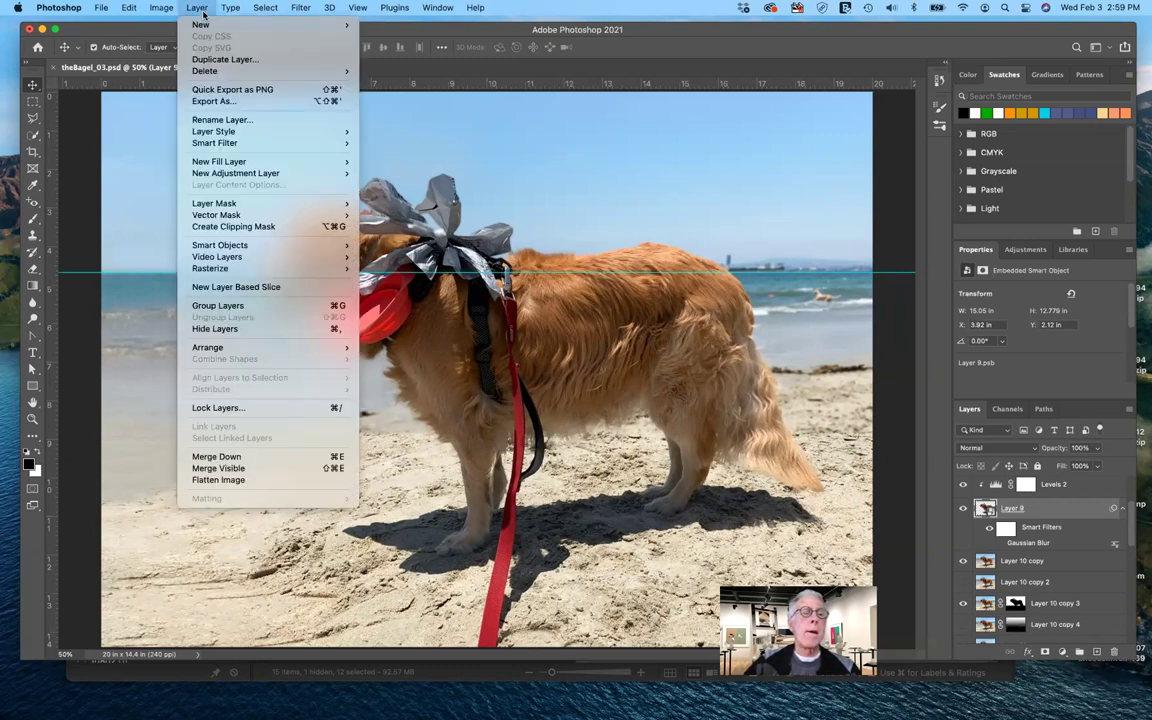
pyautogui.click(201, 10)
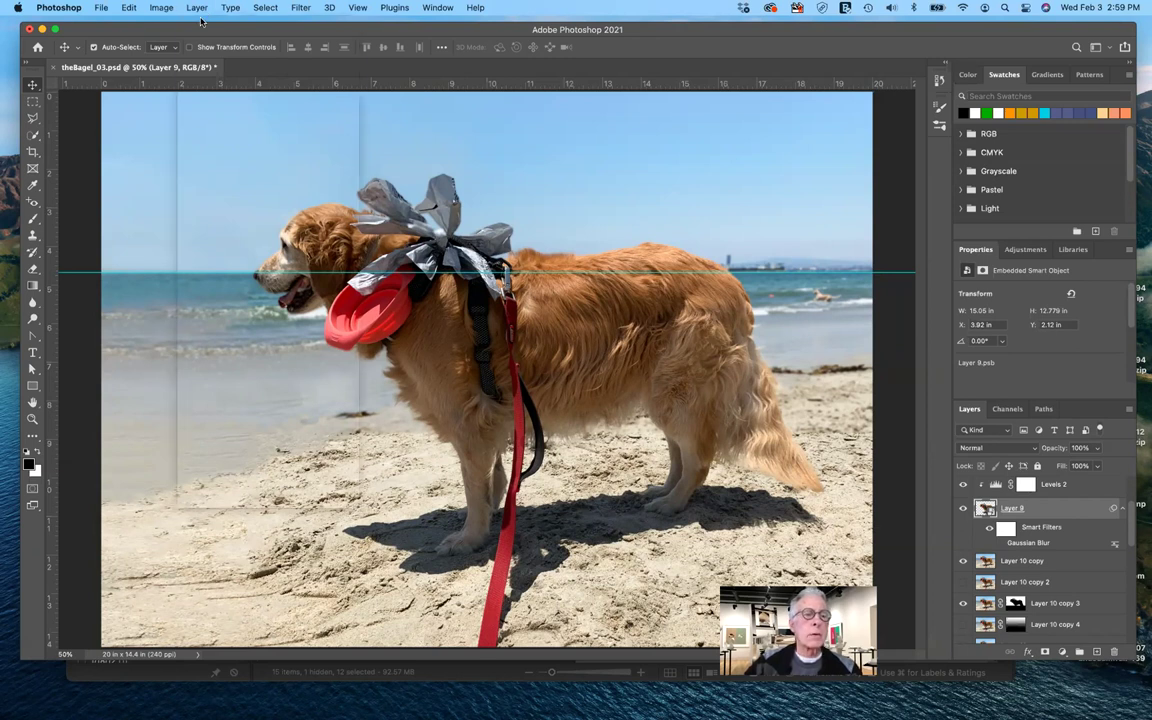
pyautogui.click(198, 8)
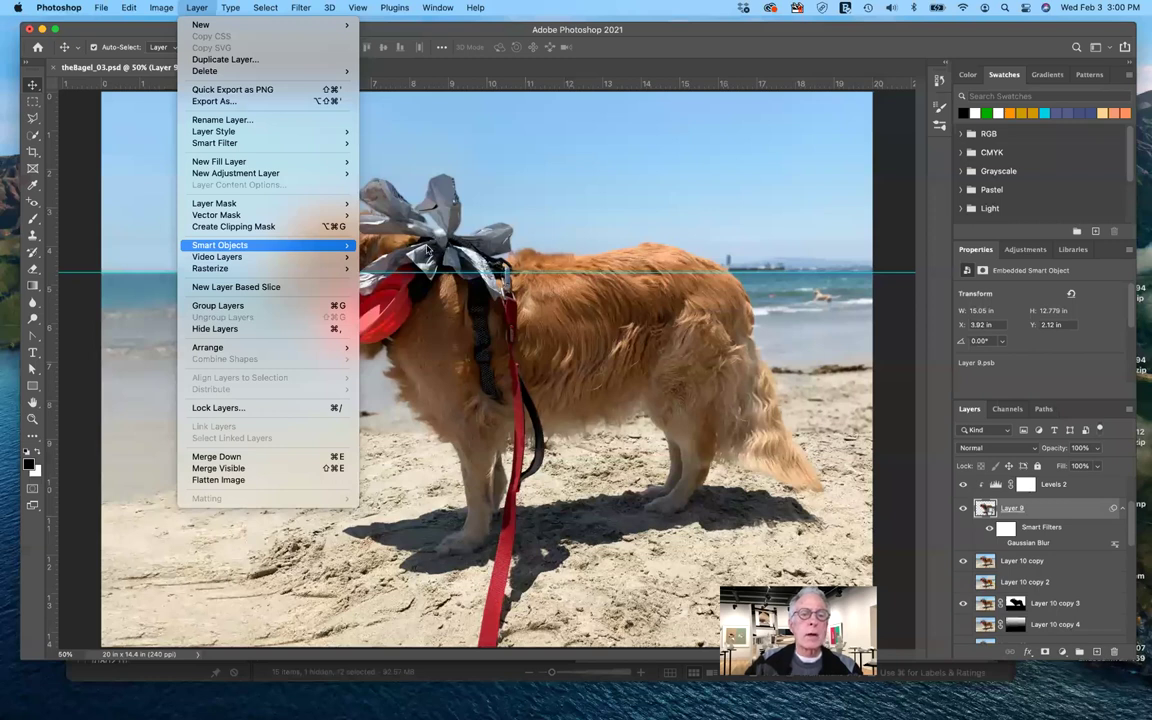
pyautogui.moveTo(300, 245)
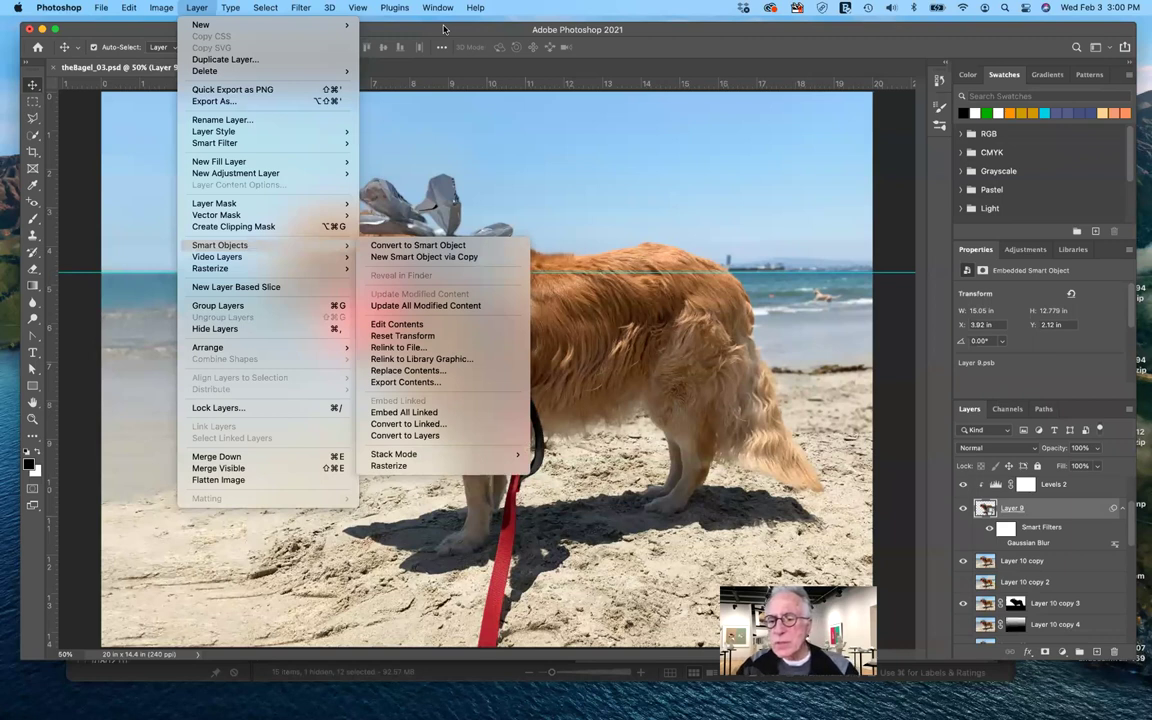
pyautogui.click(1030, 547)
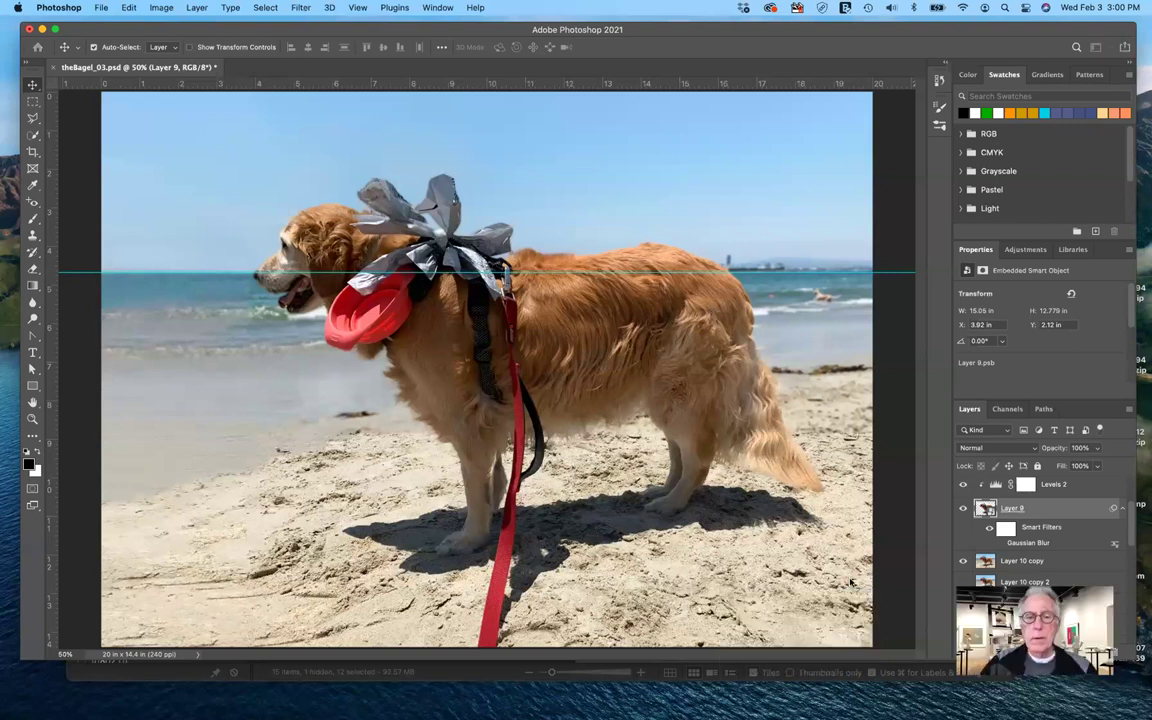
pyautogui.press('super+o')
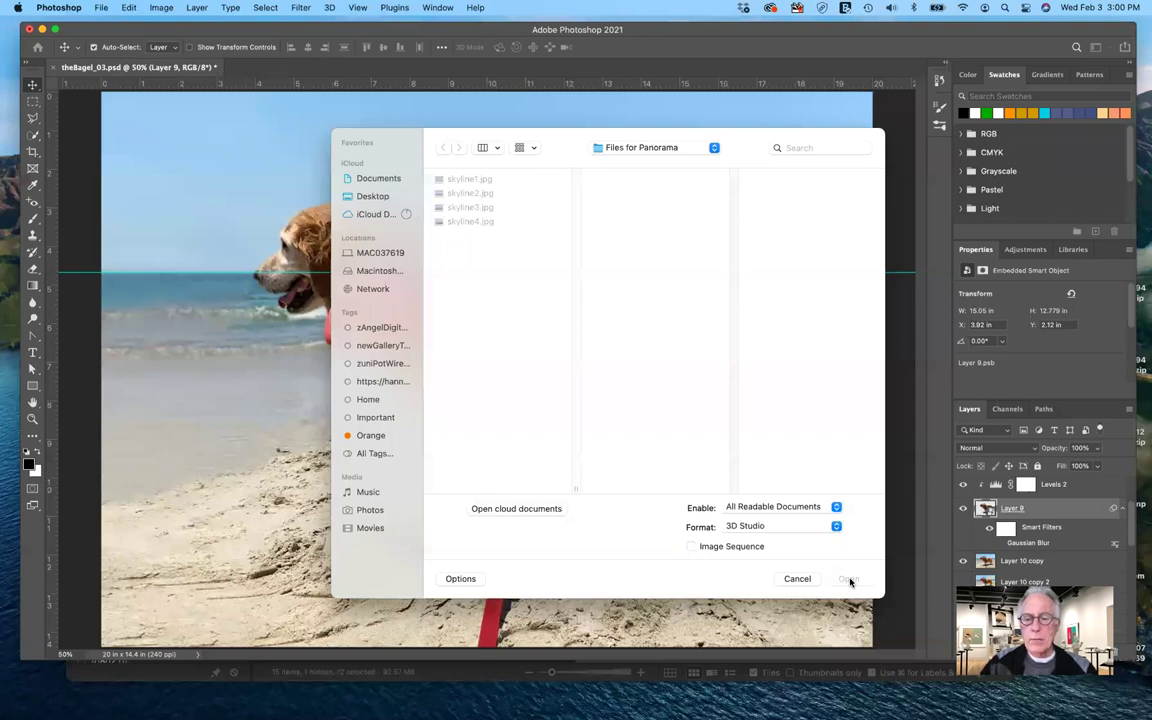
pyautogui.click(799, 579)
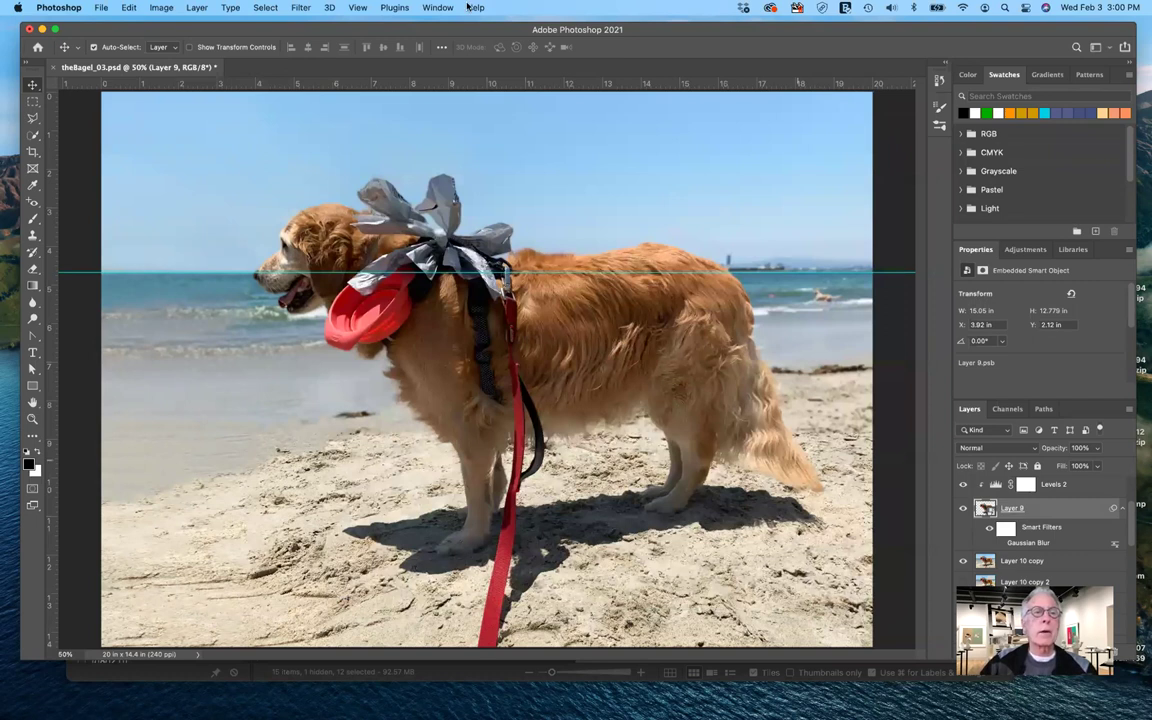
# - Examine the filters that can be applied to the Layer 9 Smart Object
pyautogui.click(299, 7)
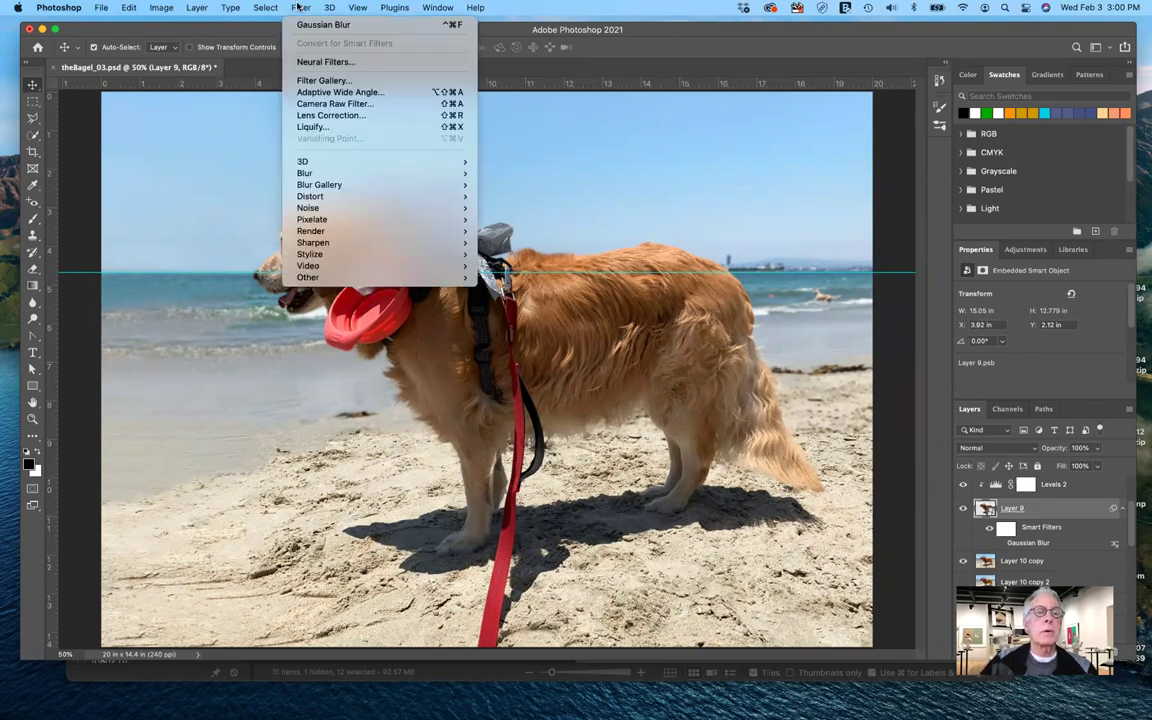
pyautogui.click(299, 7)
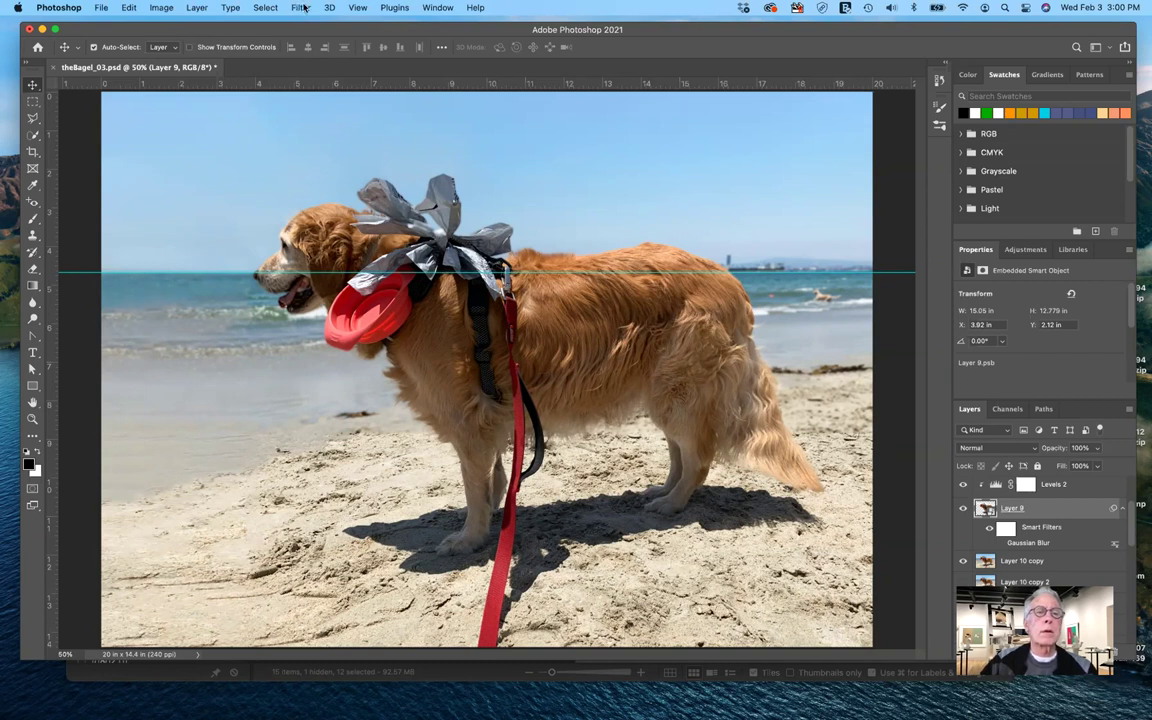
pyautogui.click(301, 7)
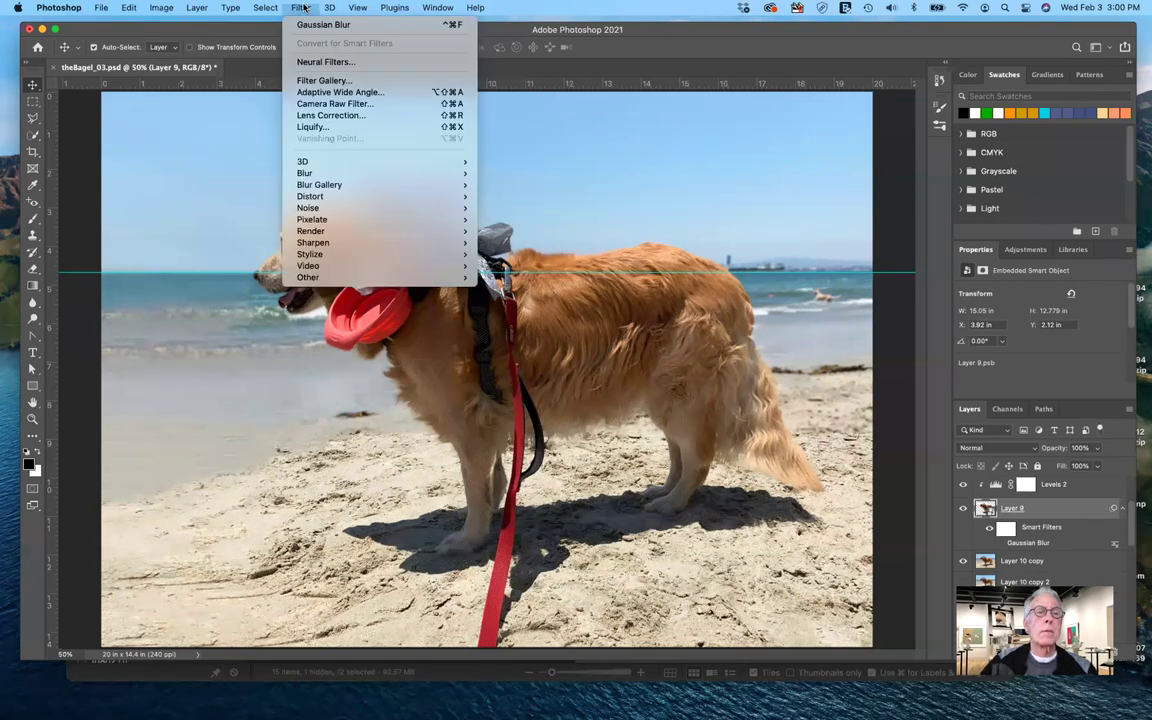
pyautogui.click(303, 7)
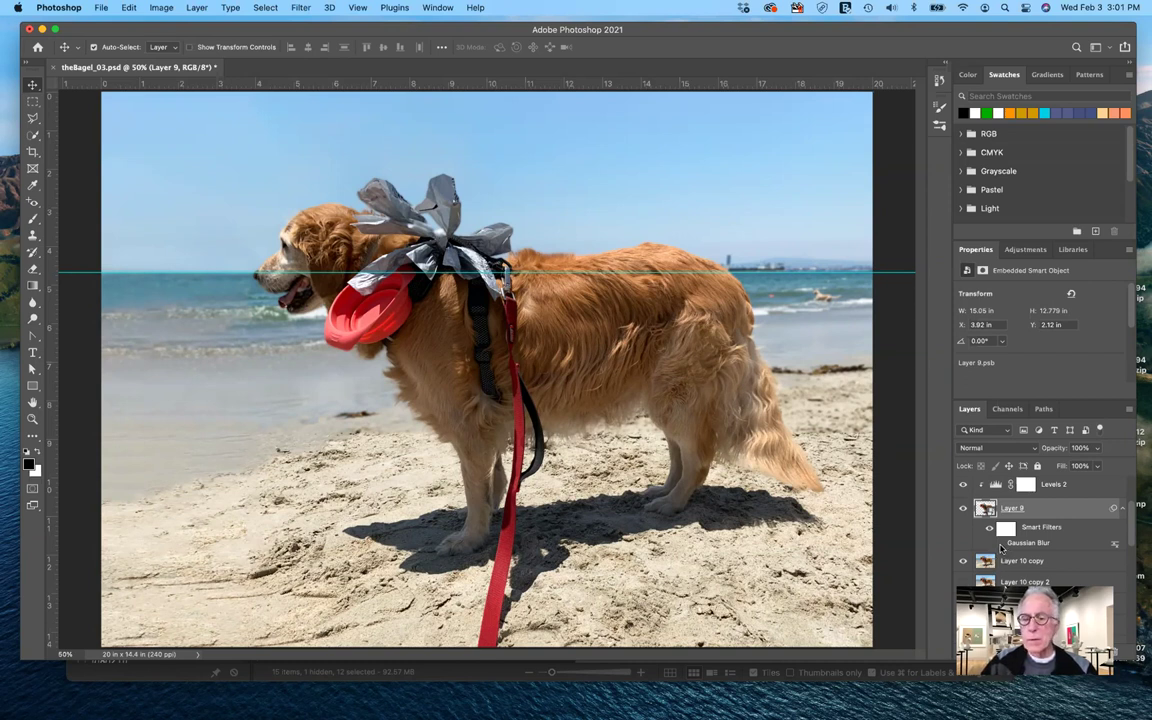
pyautogui.hotkey('ctrl', 'F2')
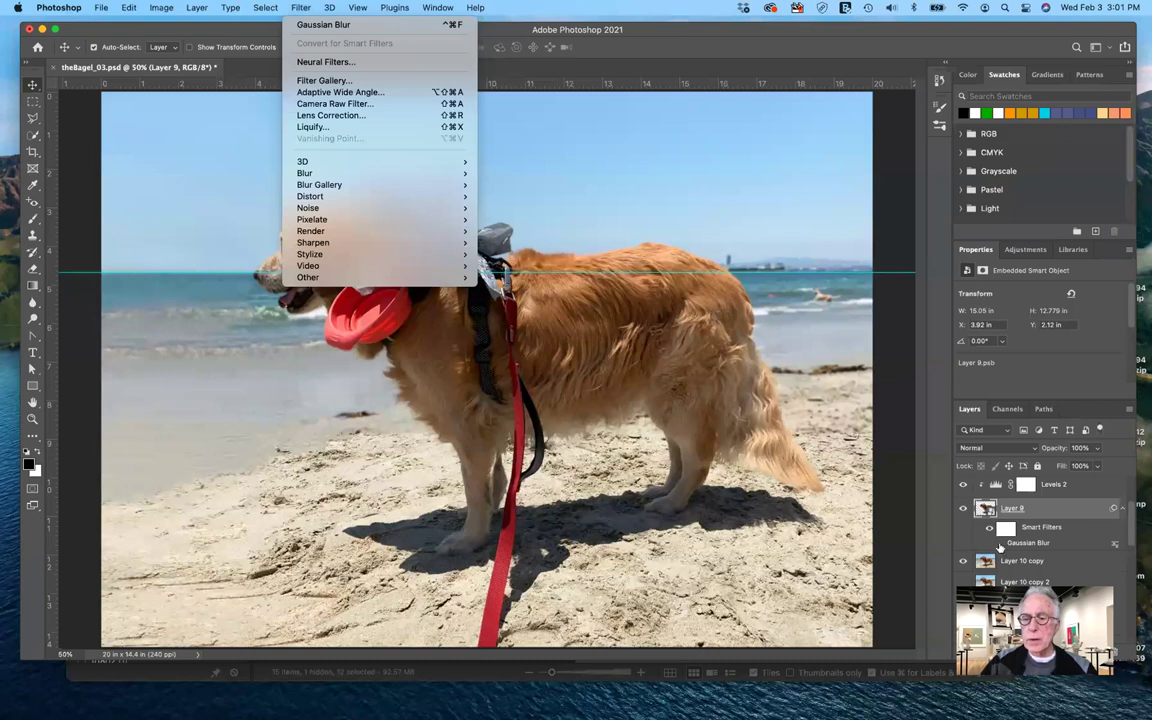
pyautogui.press('Escape')
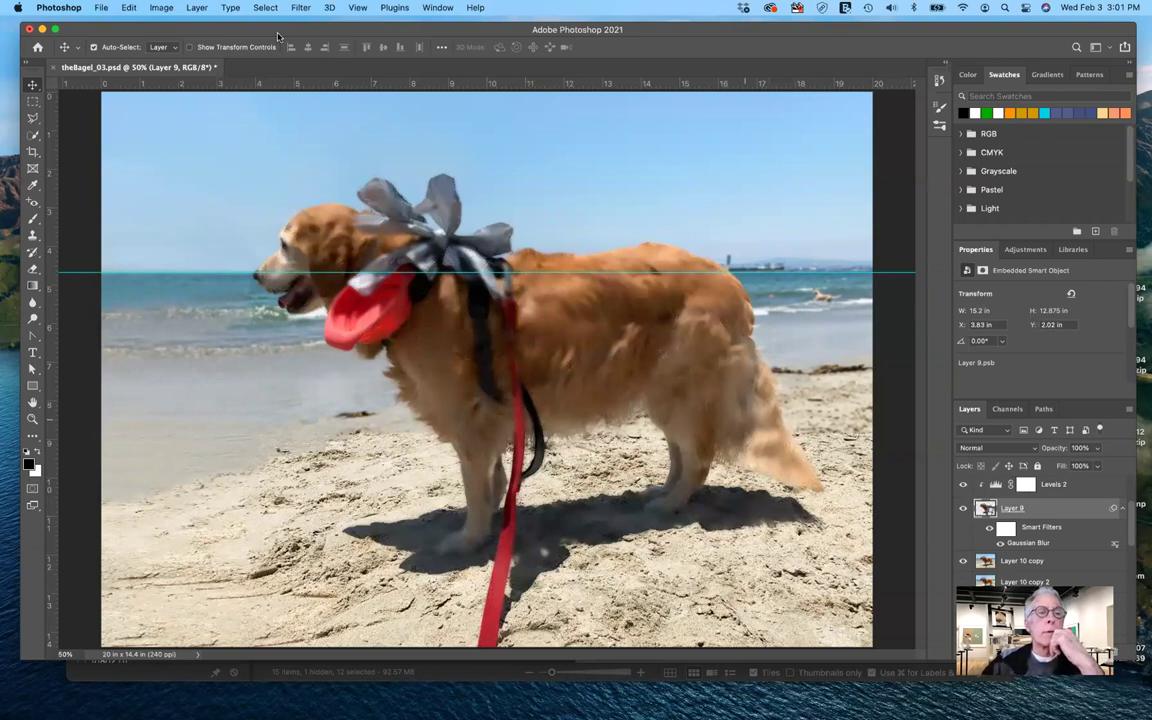
# - Review the Smart Objects conversion commands and the Rasterize options offered for Layer 9
pyautogui.click(198, 8)
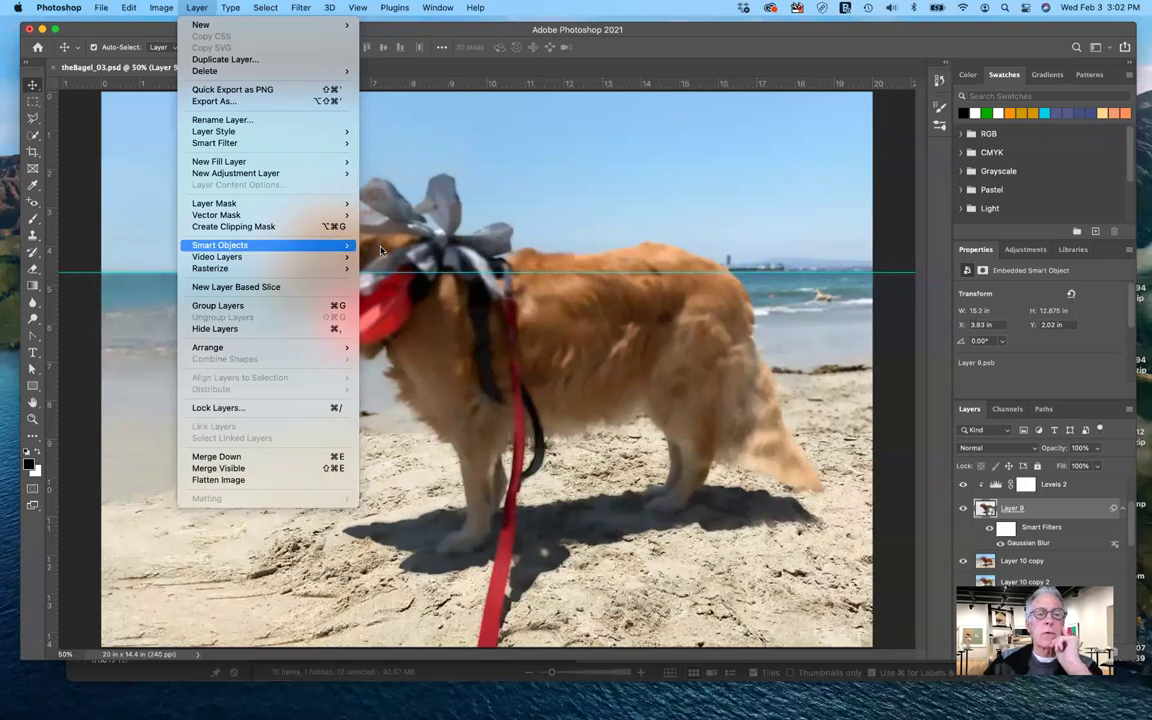
pyautogui.moveTo(350, 246)
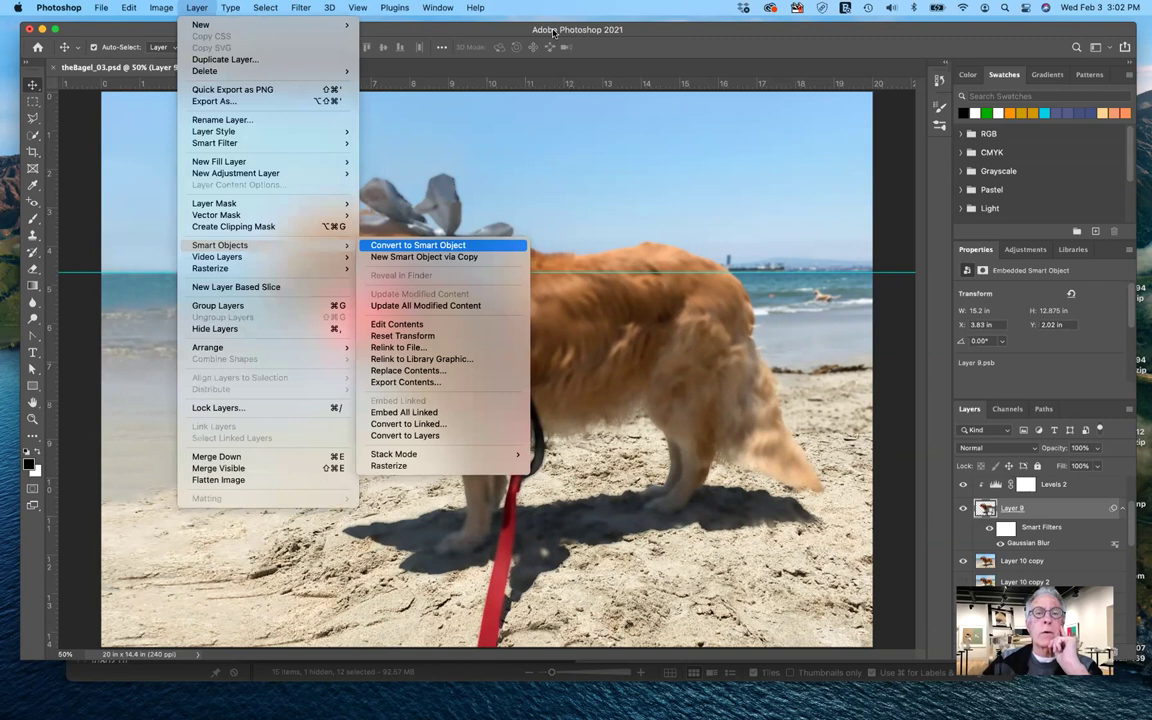
pyautogui.click(553, 123)
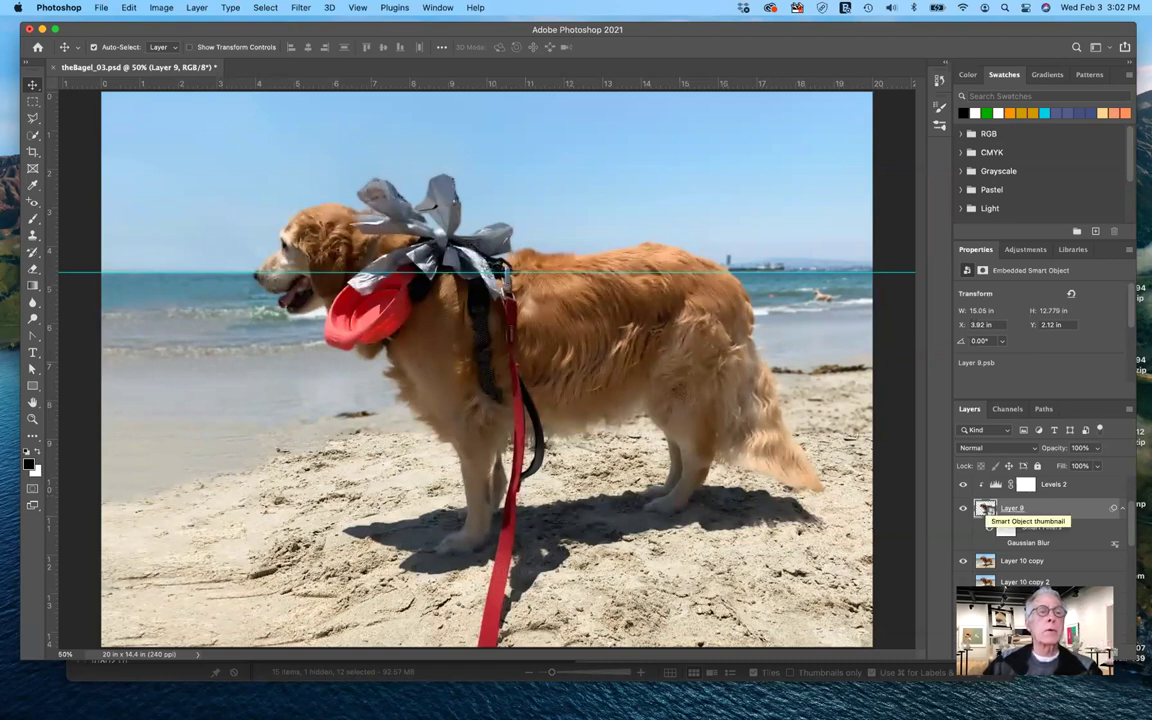
pyautogui.click(196, 8)
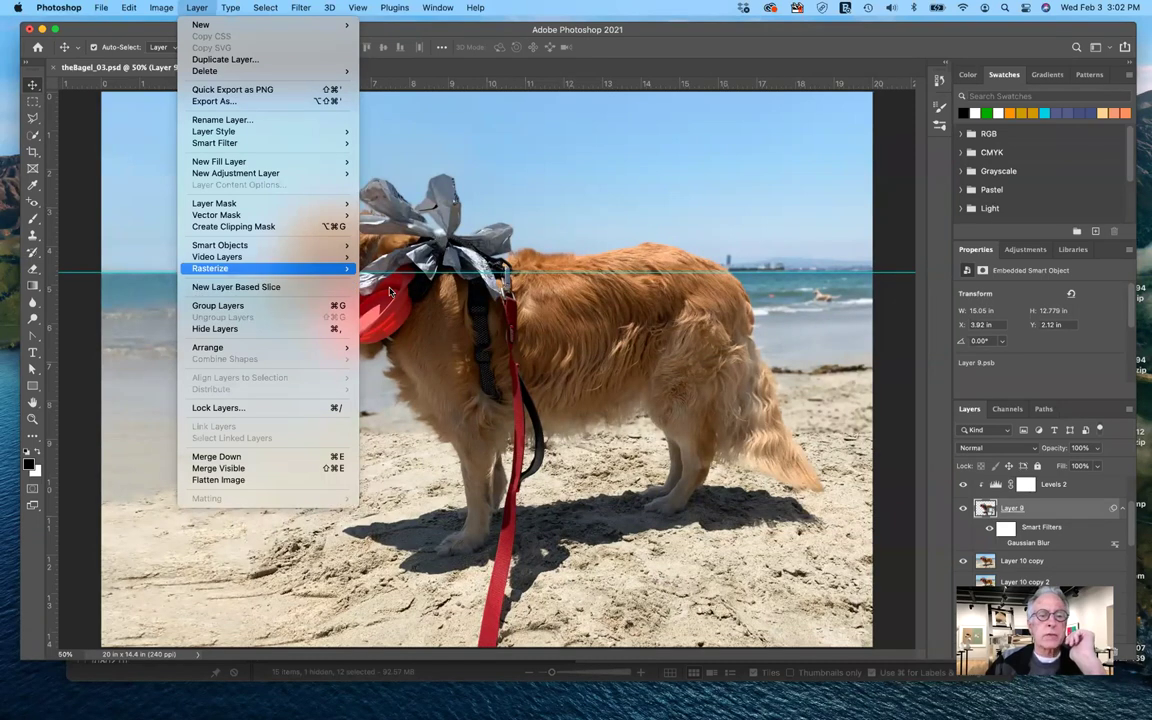
pyautogui.moveTo(330, 268)
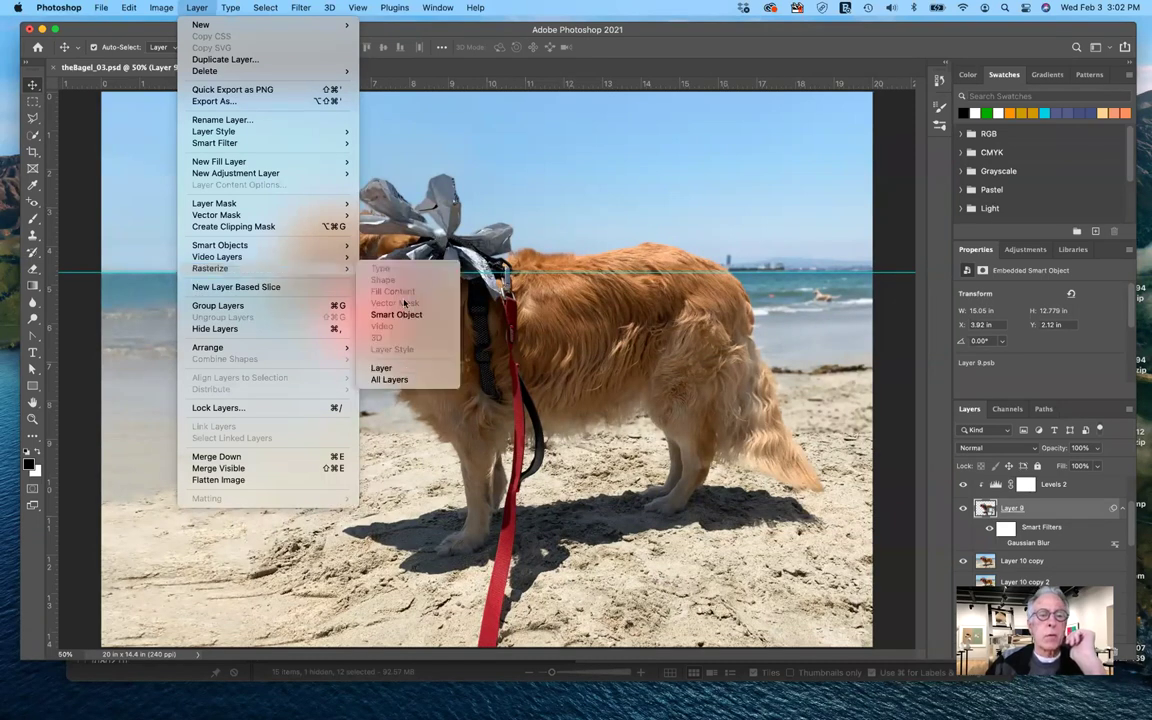